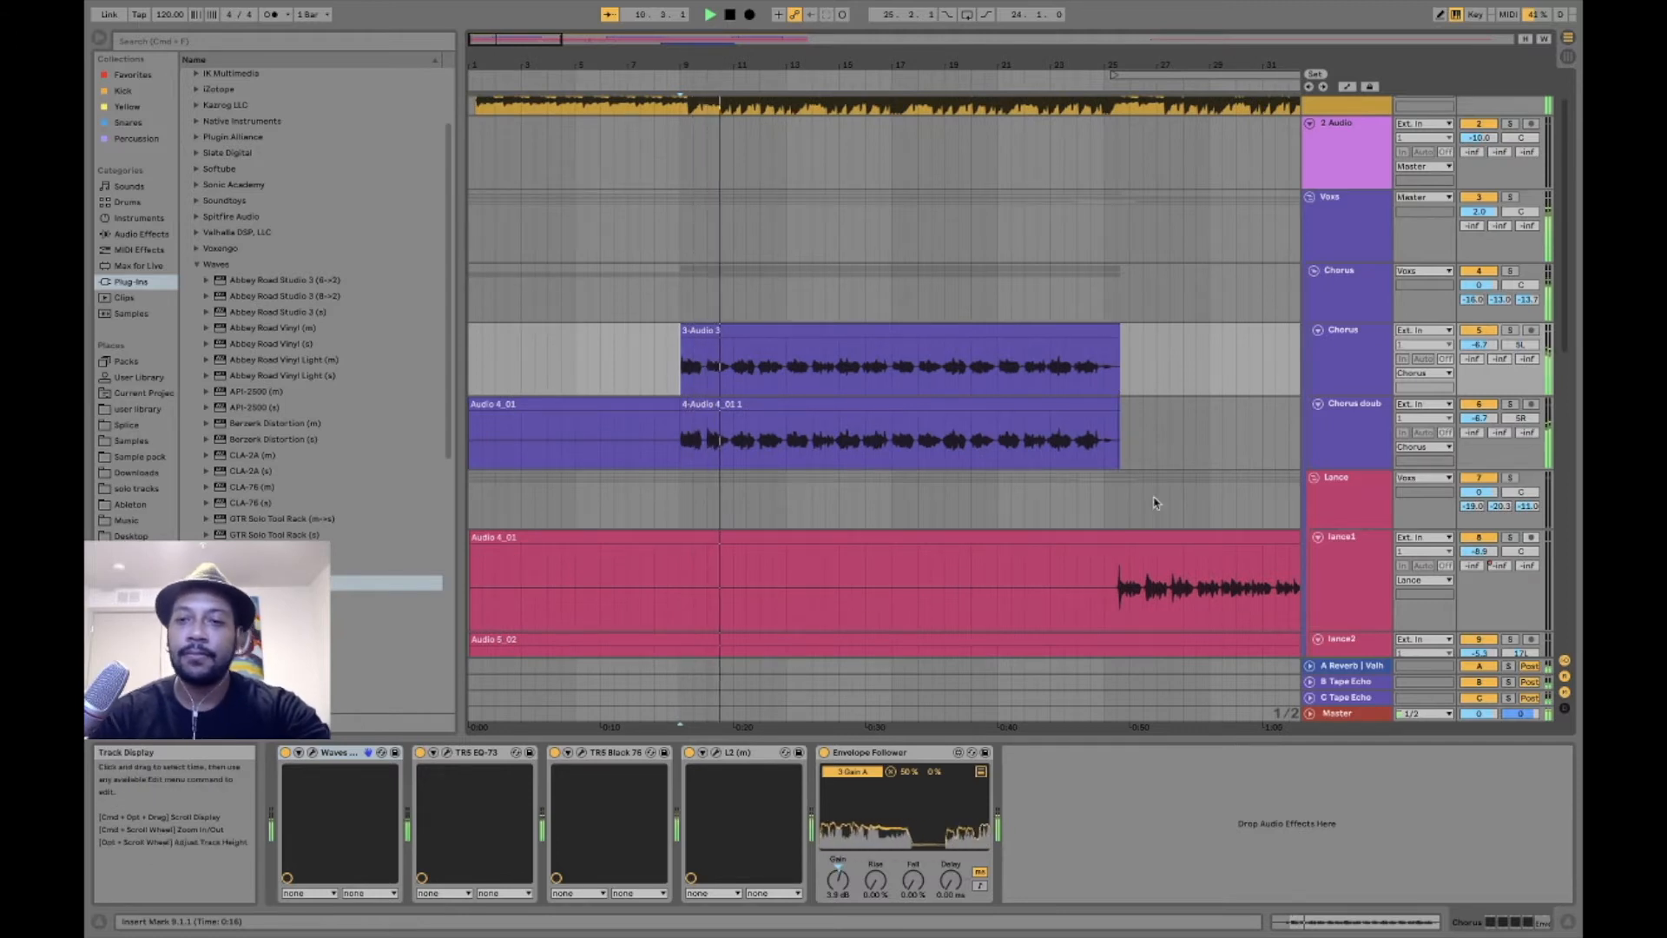
- Listen to the chorus vocals through their effects chain and stop the playback
{"action": "scroll", "coordinate": [1153, 499], "scroll_direction": "down", "scroll_amount": 5}
{"action": "scroll", "coordinate": [1153, 499], "scroll_direction": "right", "scroll_amount": 3}
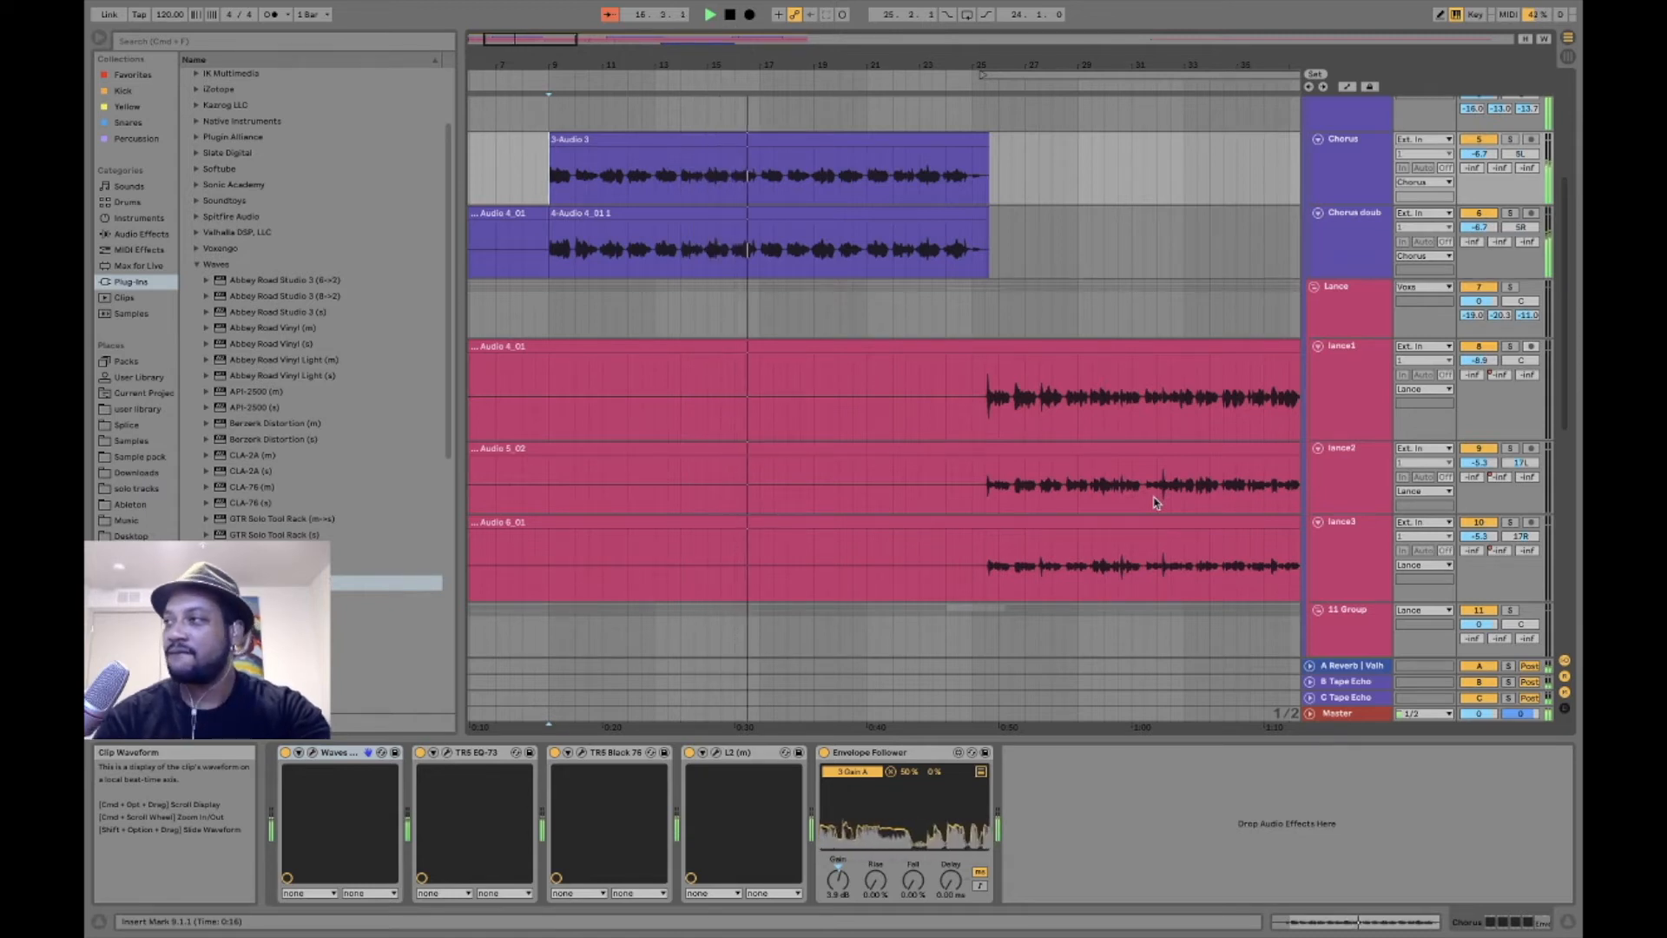
{"action": "key", "text": "space"}
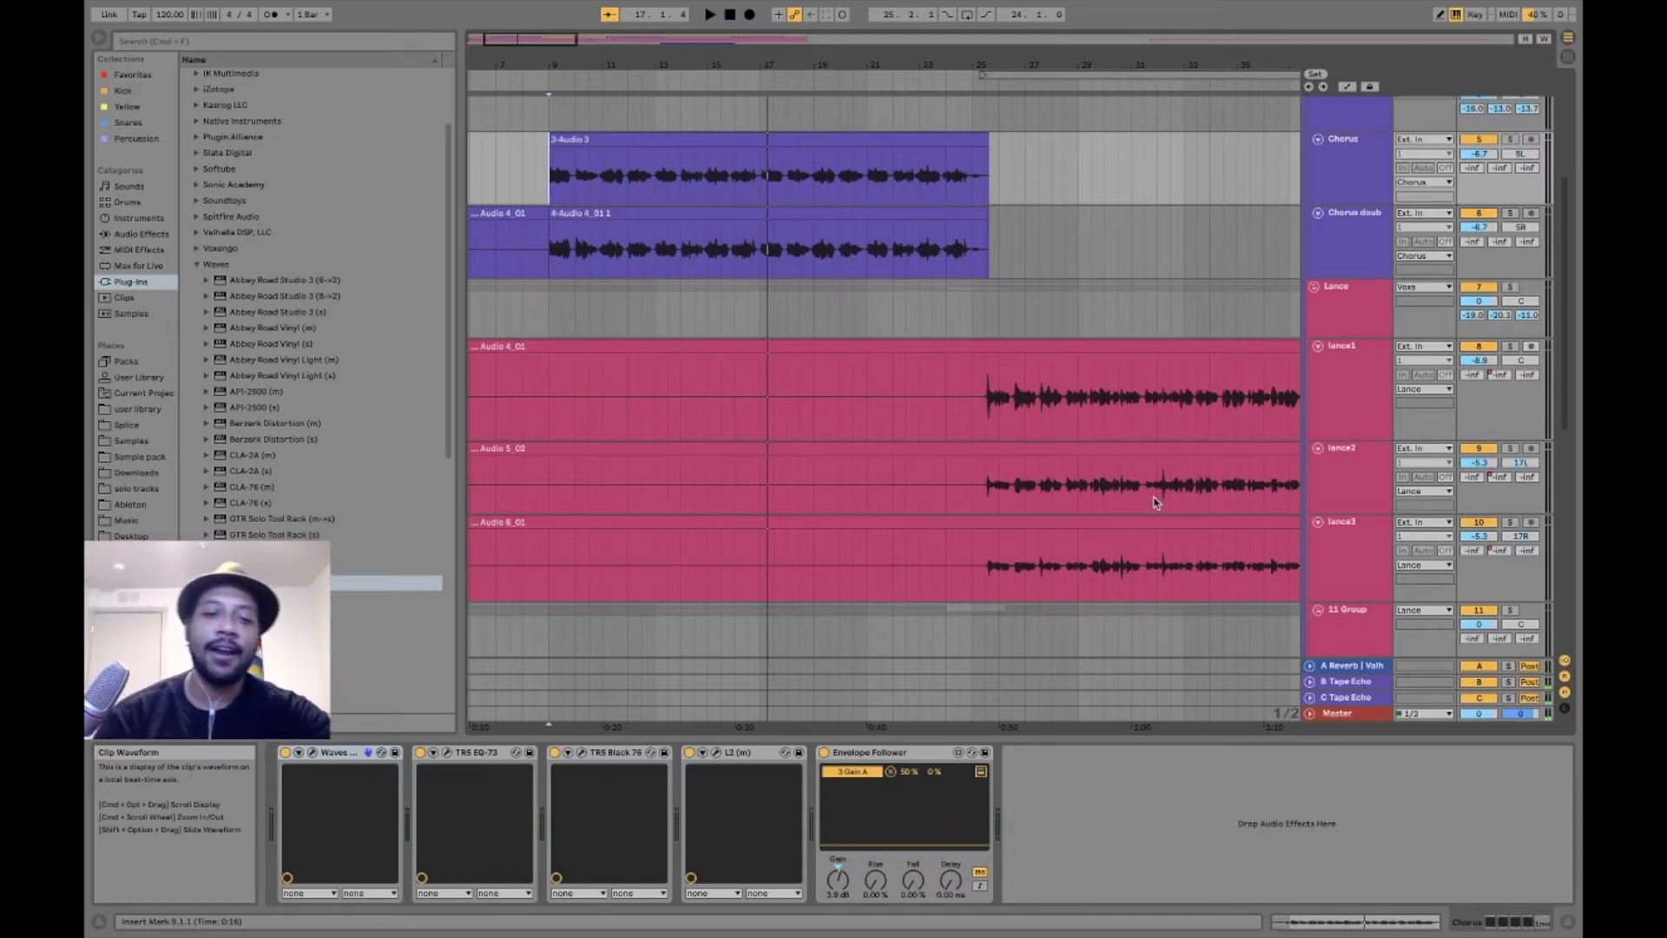
- Select the Chorus track and audition its vocal from bar 9 with EQ-73, Black 76 and L2 bypassed
{"action": "left_click", "coordinate": [1368, 178]}
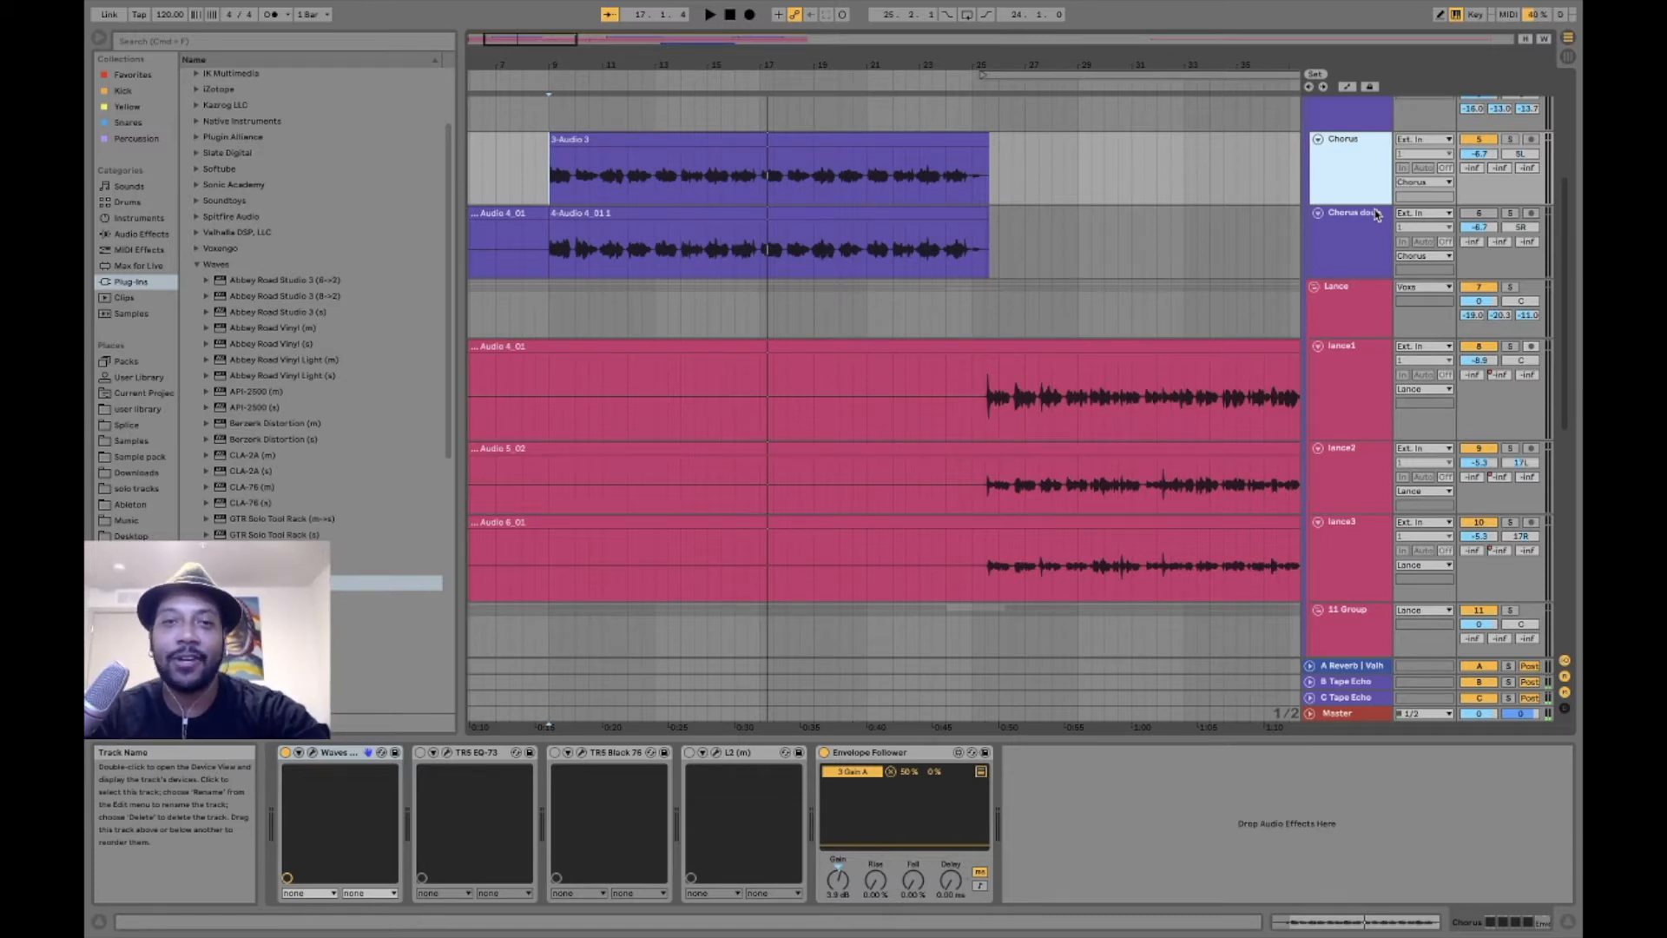
{"action": "key", "text": "space"}
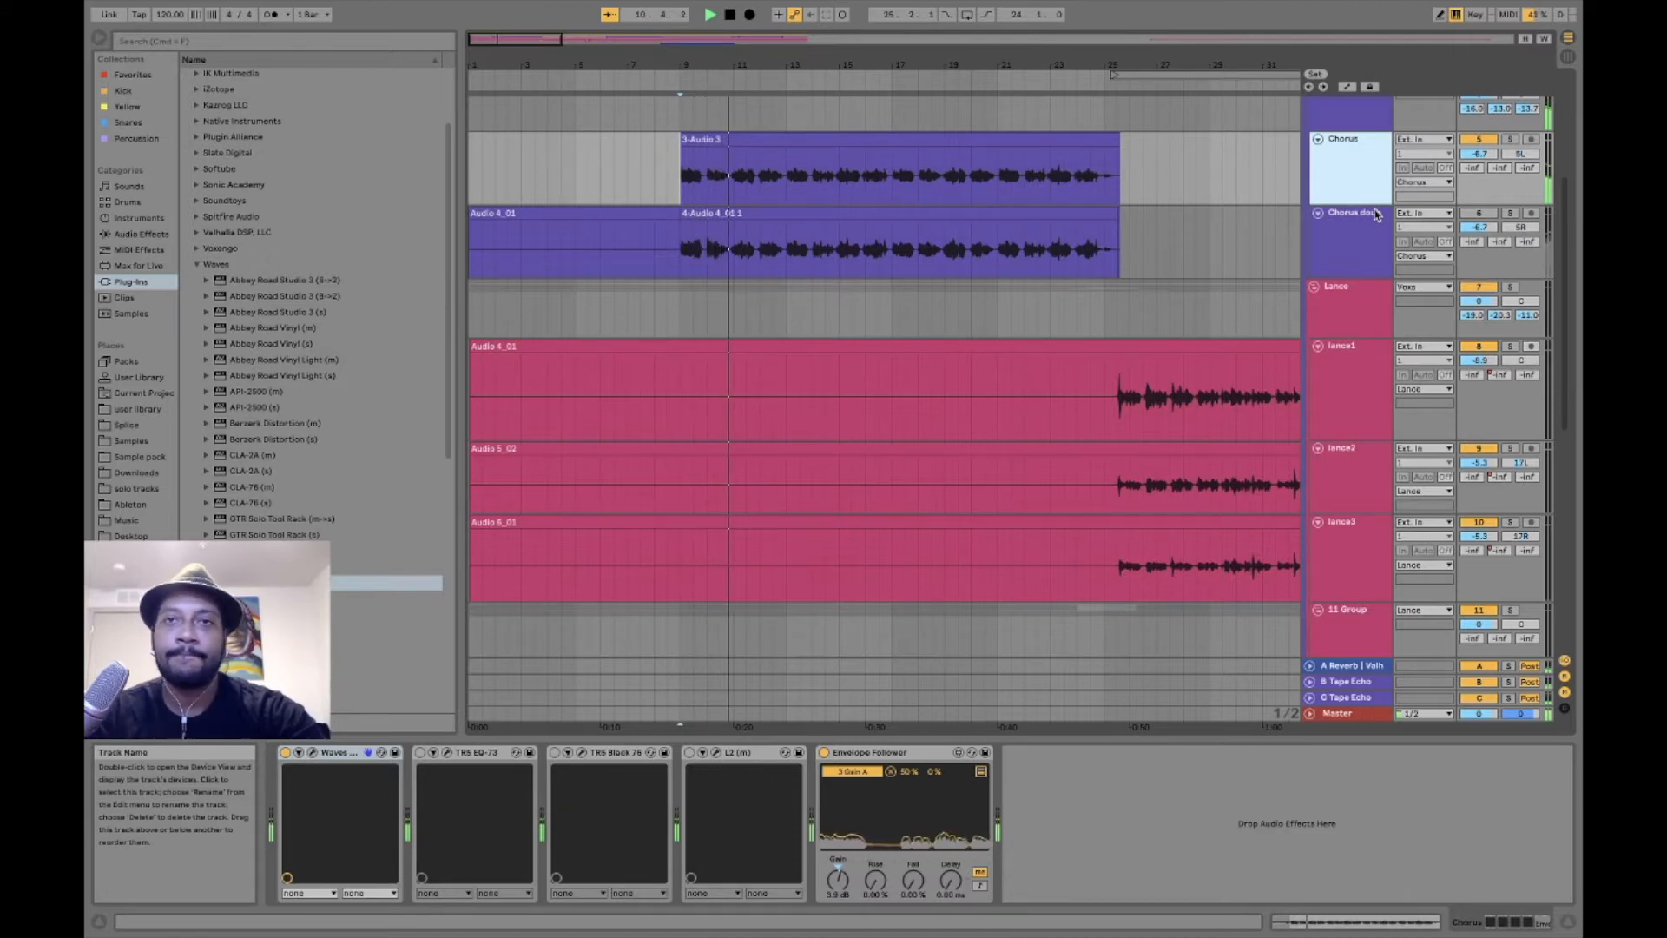
{"action": "key", "text": "space"}
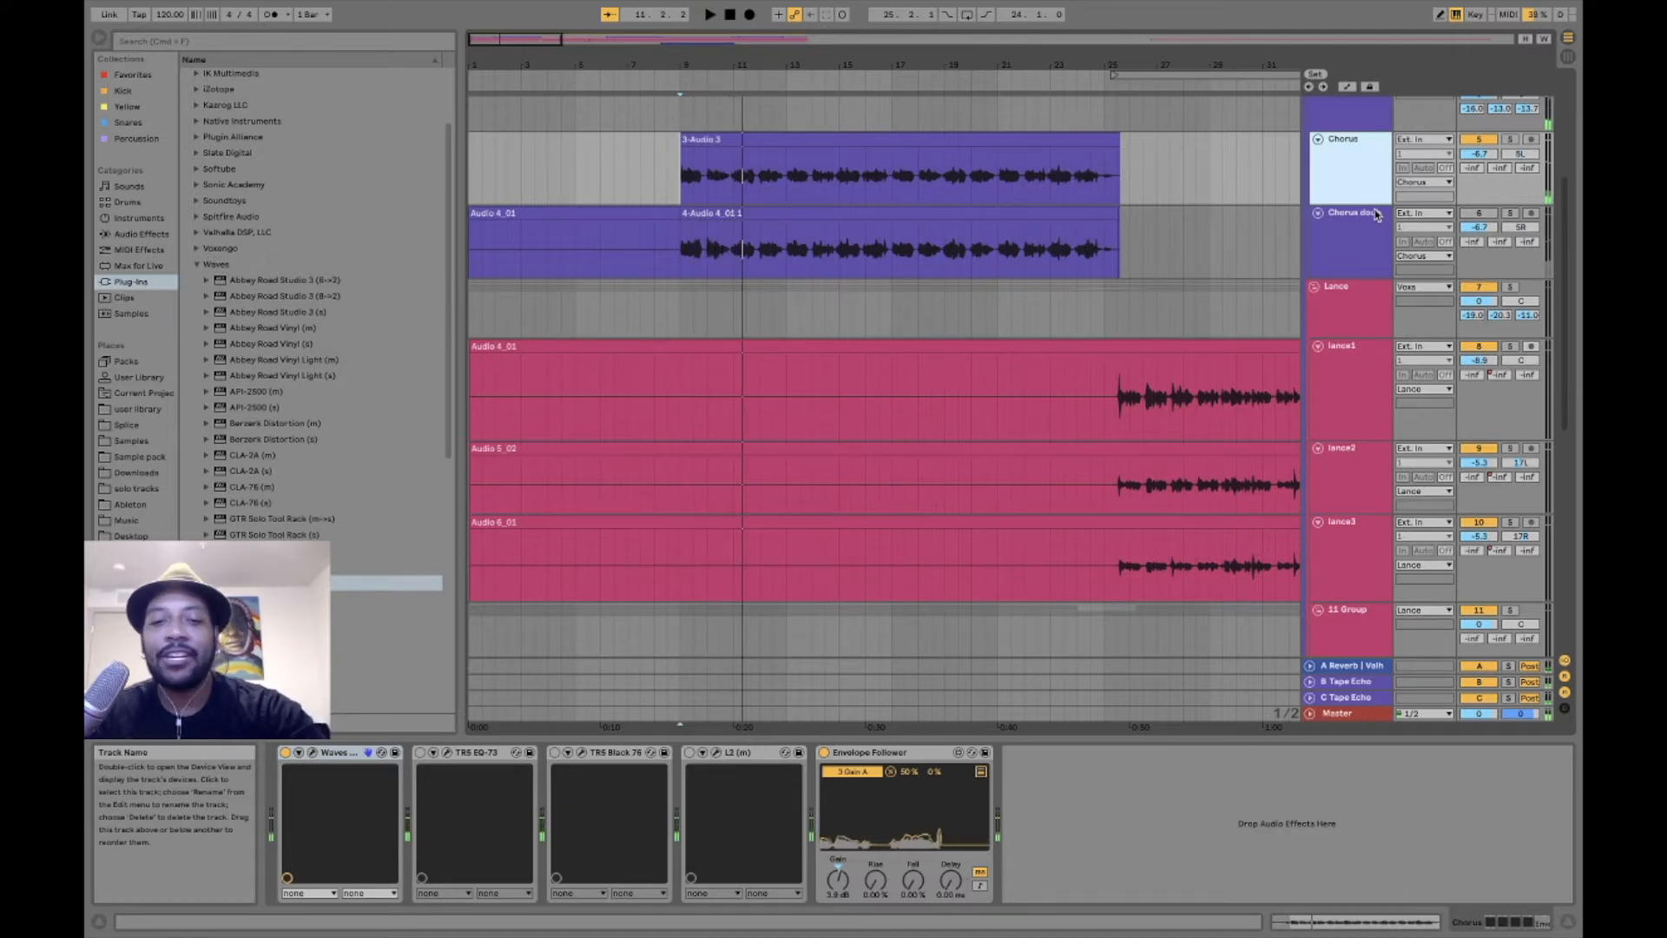
- Open and activate the TR5 Black 76 compressor on the Chorus track, and audition the vocal through it
{"action": "left_click", "coordinate": [702, 556]}
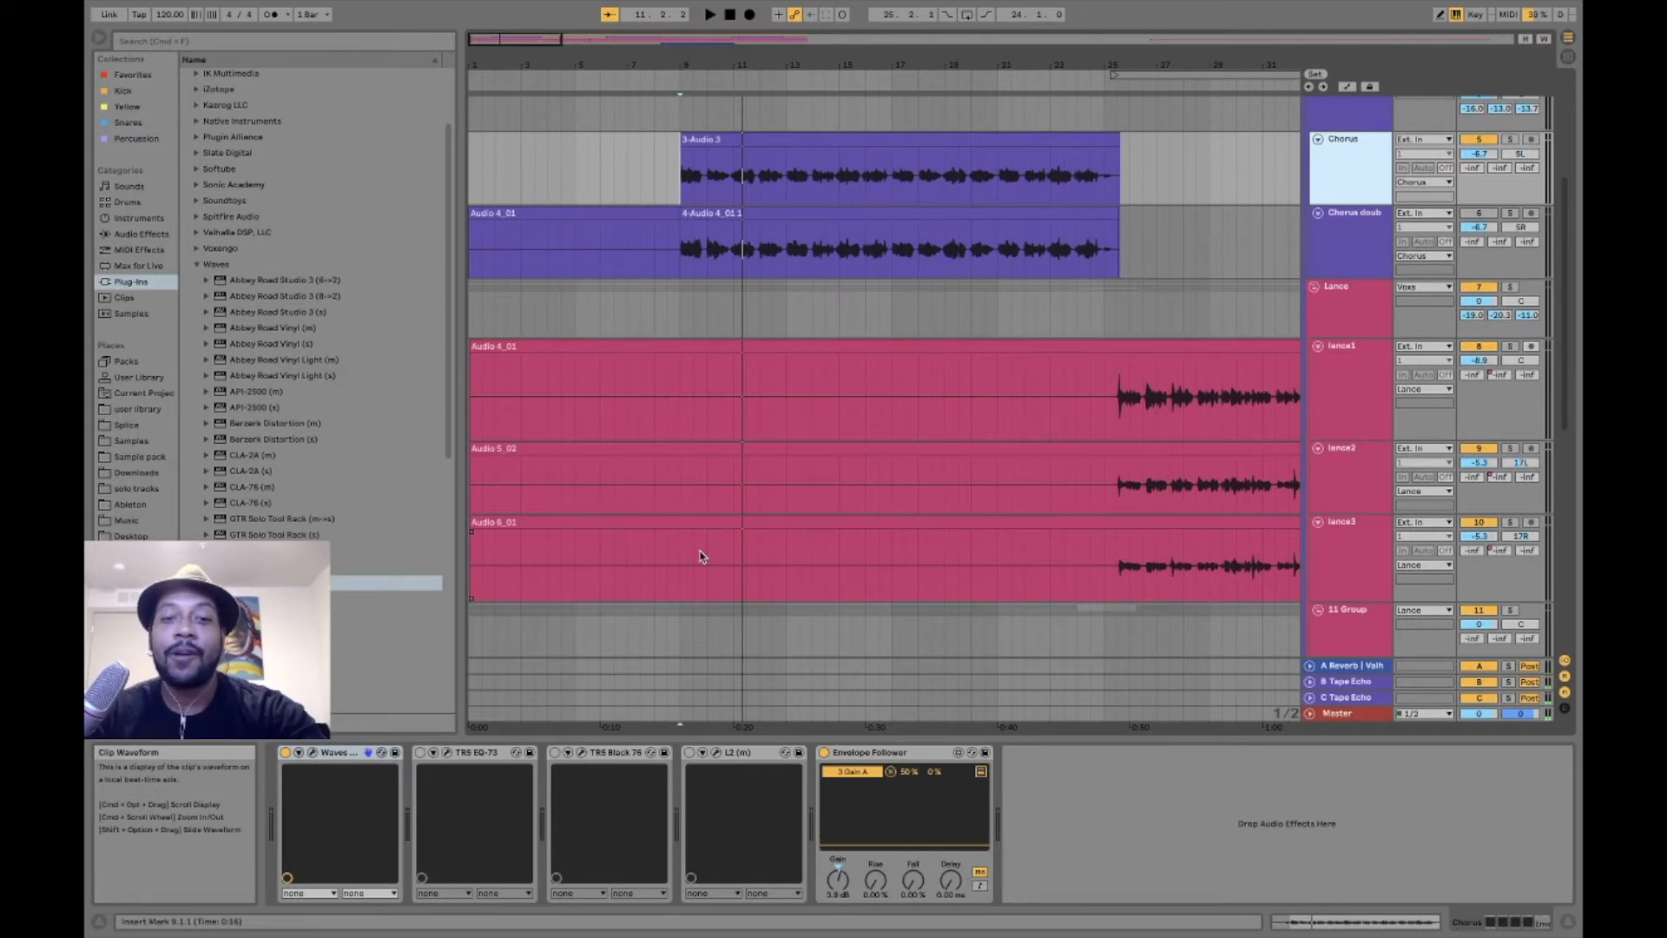
{"action": "left_click", "coordinate": [582, 755]}
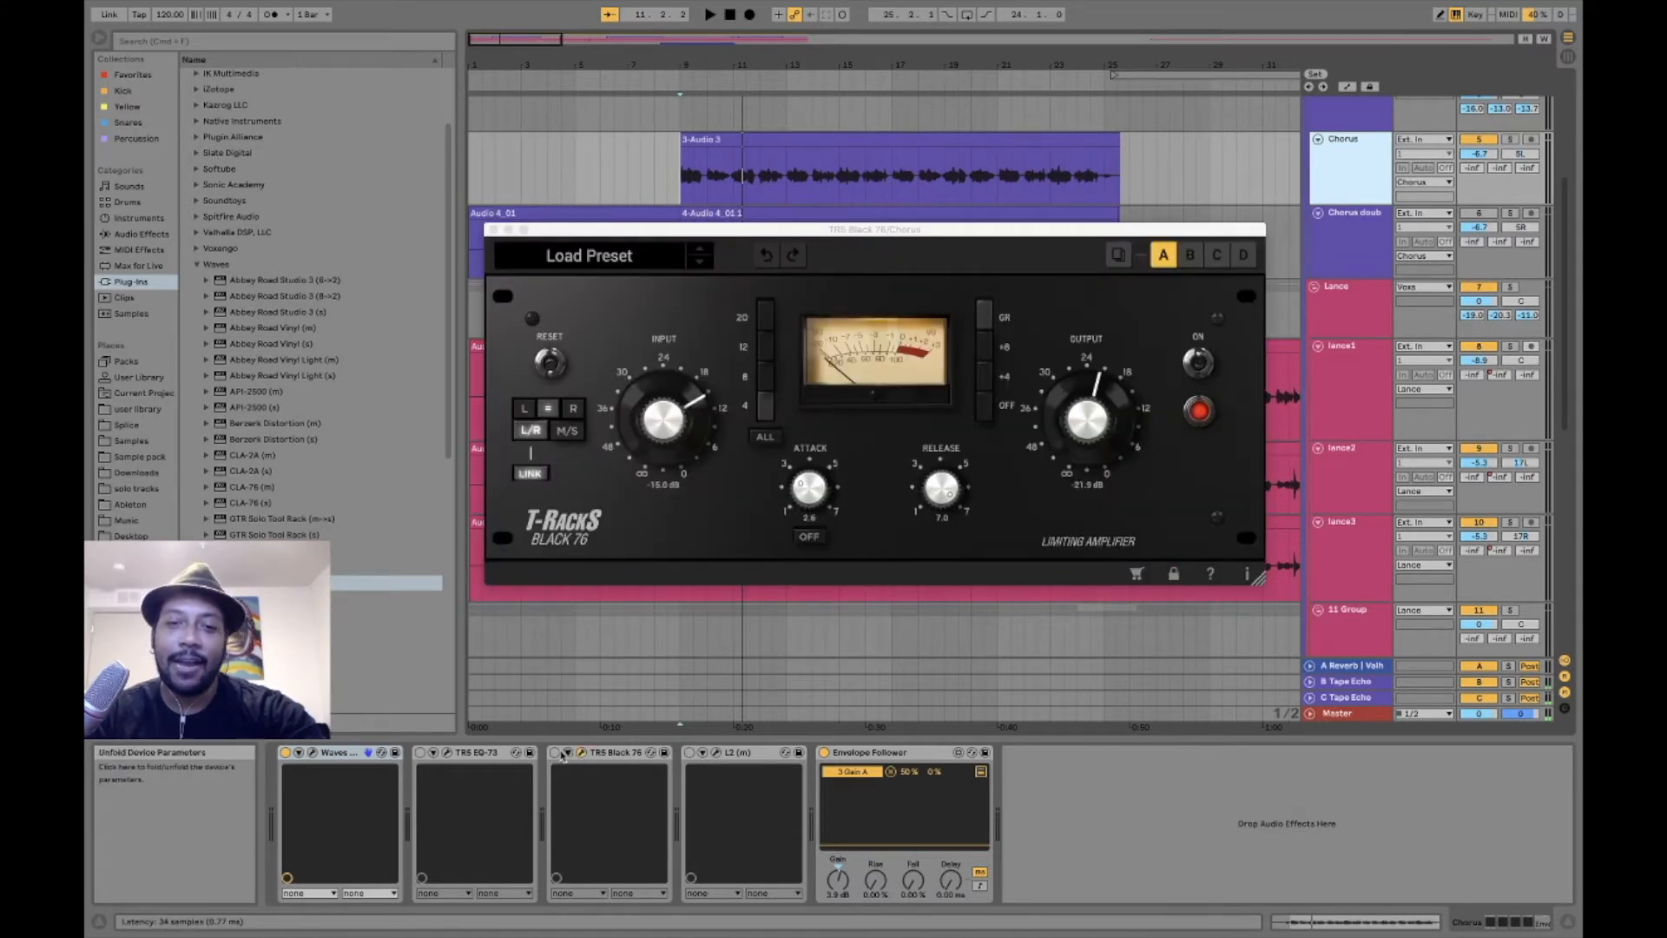
{"action": "left_click", "coordinate": [555, 755]}
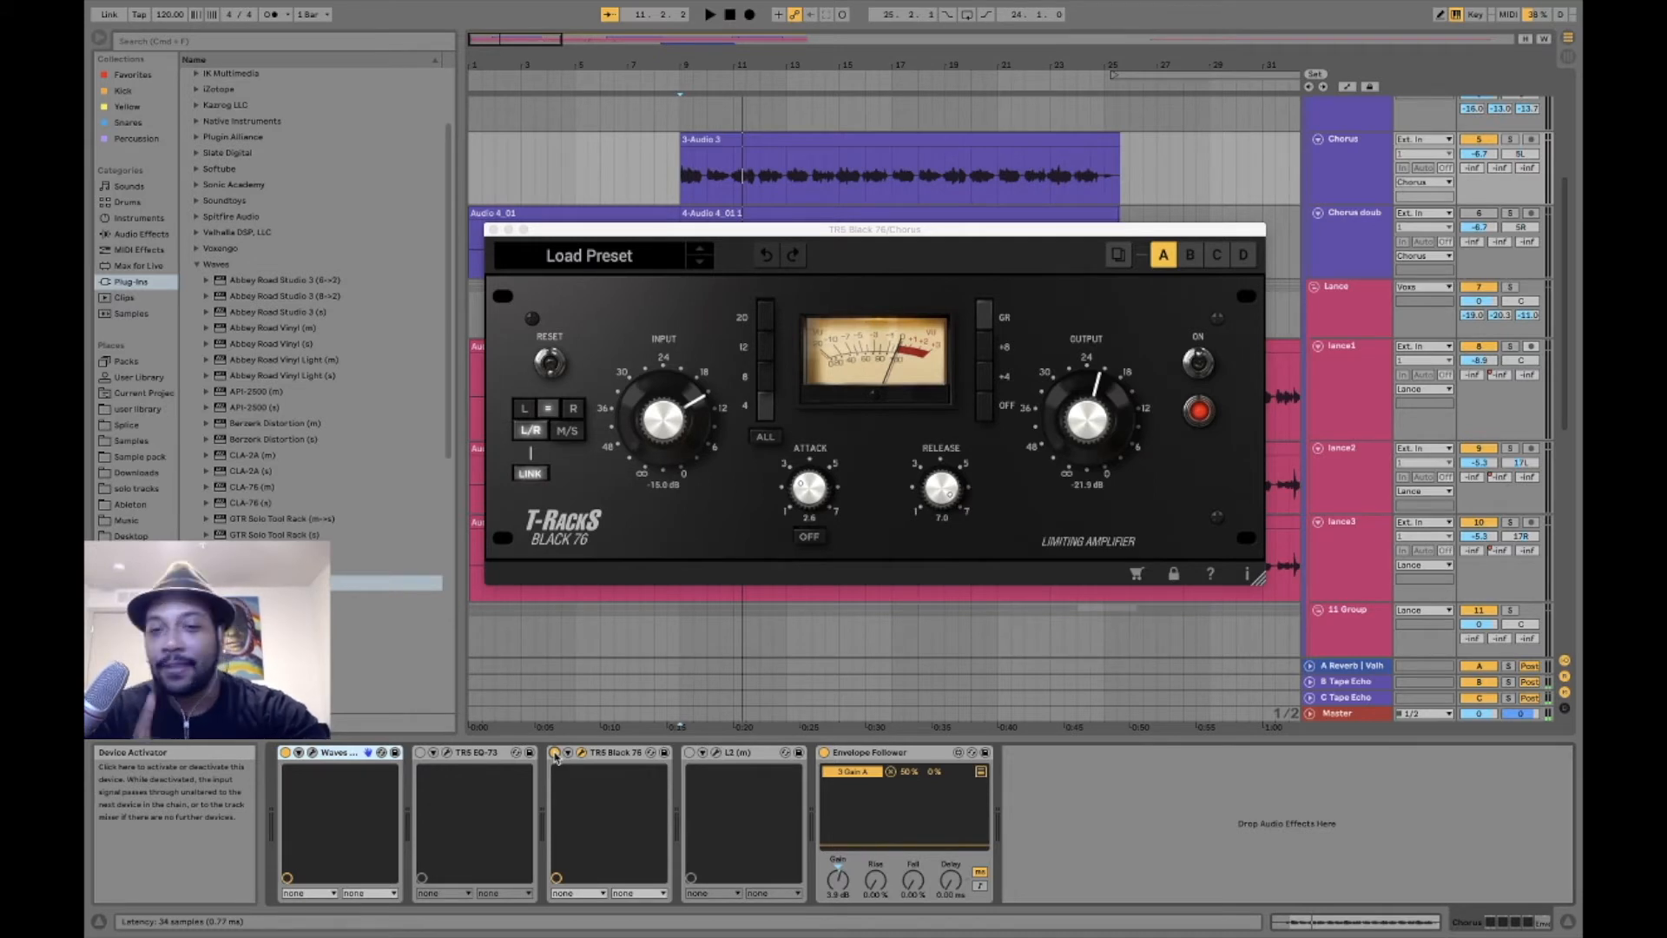
{"action": "left_click", "coordinate": [936, 494]}
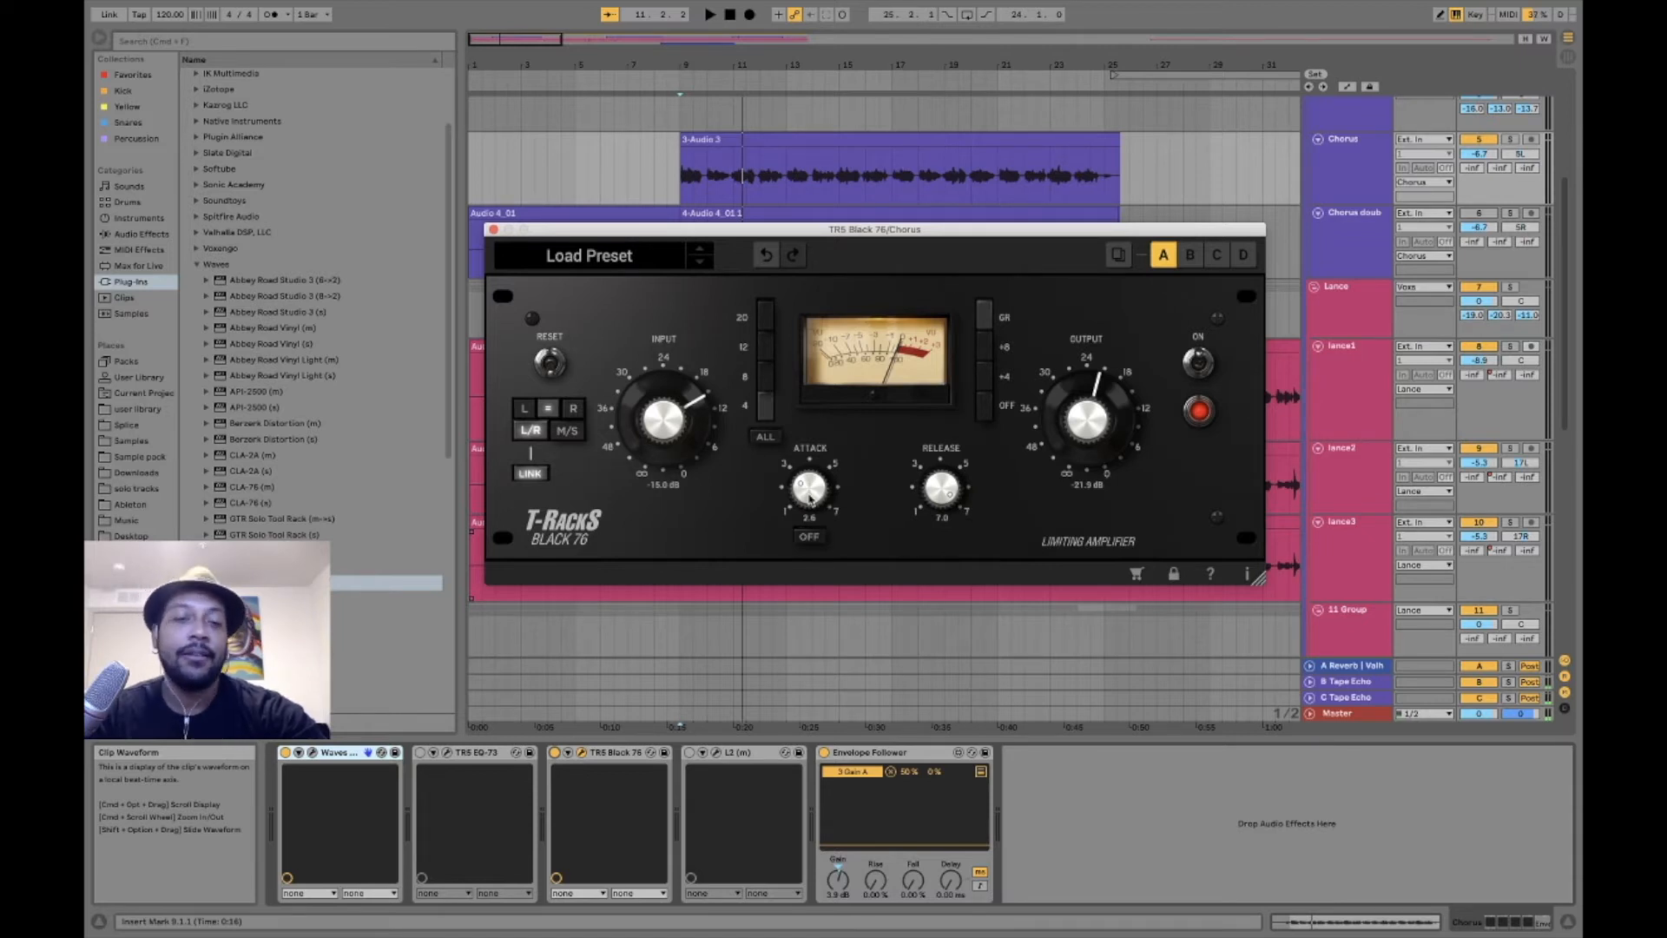
{"action": "key", "text": "space"}
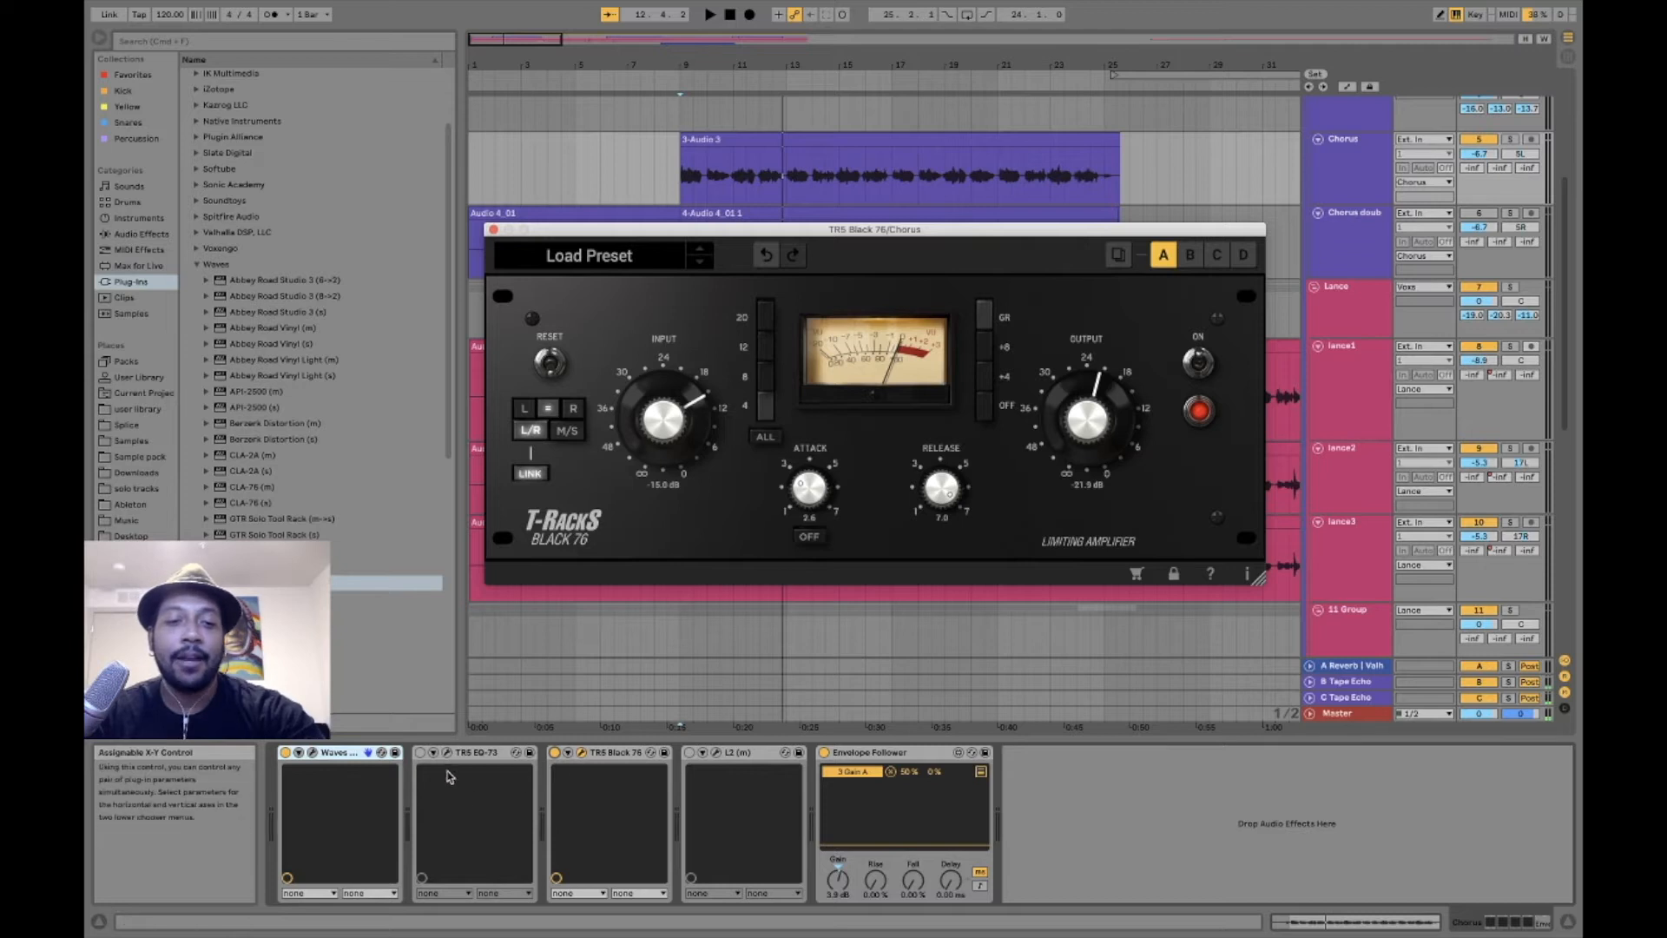
- Examine the Waves Tune Real-Time scale, speed and correction settings on the Chorus track, then close the plug-in
{"action": "left_click", "coordinate": [368, 752]}
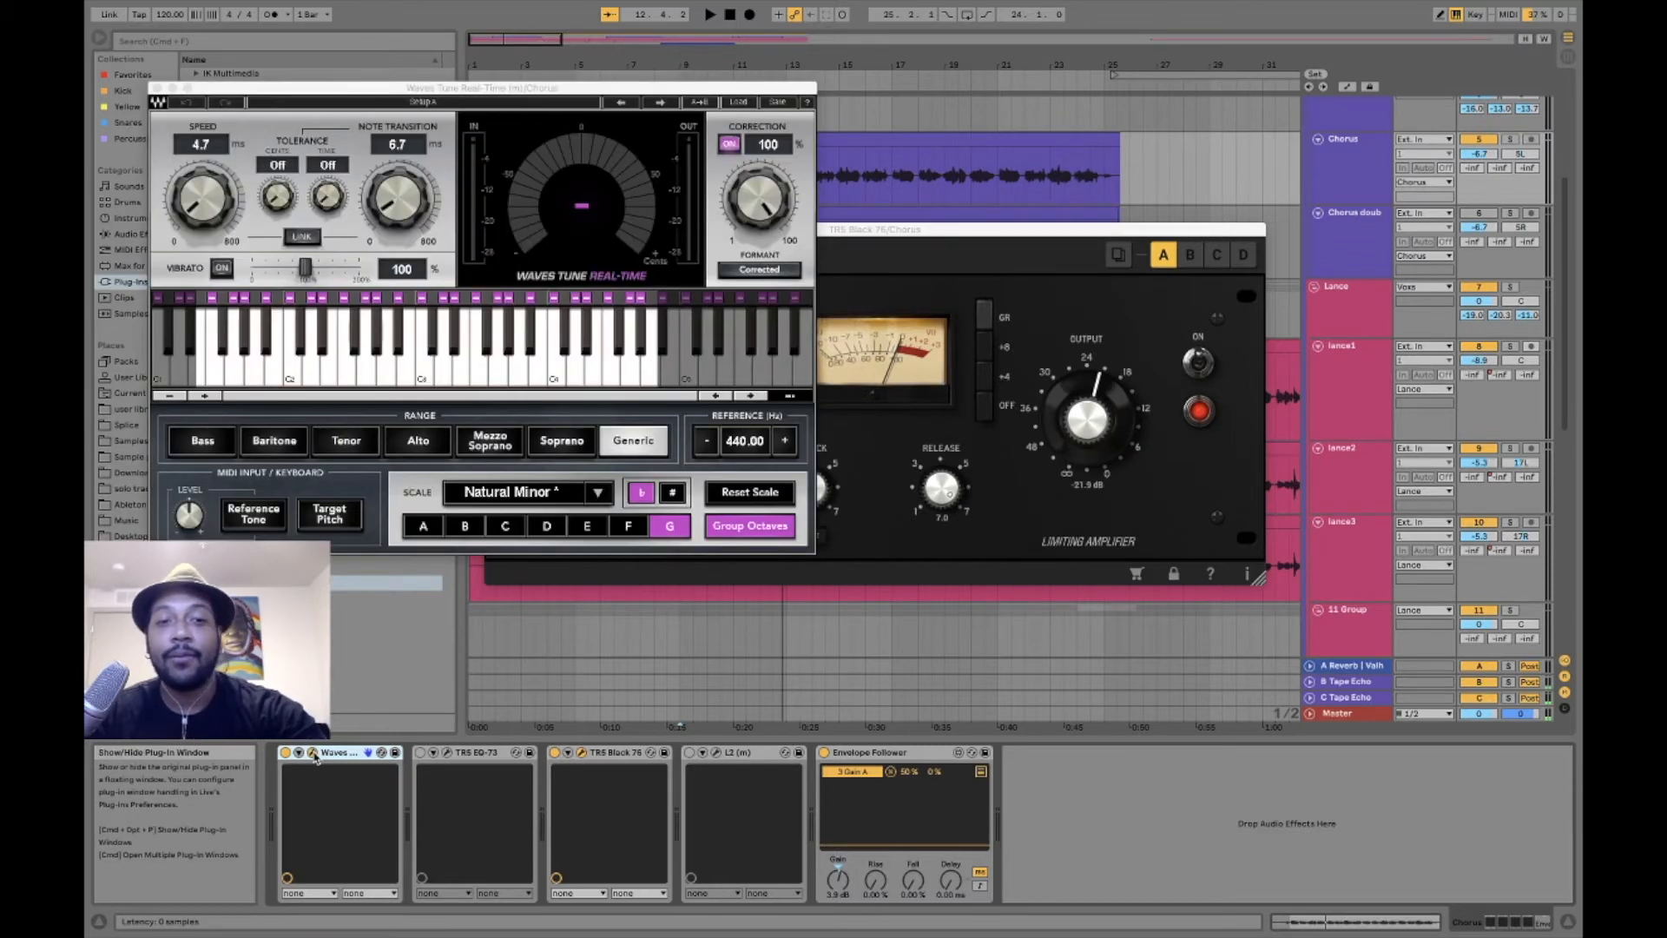
{"action": "mouse_move", "coordinate": [461, 92]}
{"action": "left_mouse_down"}
{"action": "mouse_move", "coordinate": [425, 95]}
{"action": "mouse_move", "coordinate": [443, 100]}
{"action": "left_mouse_up"}
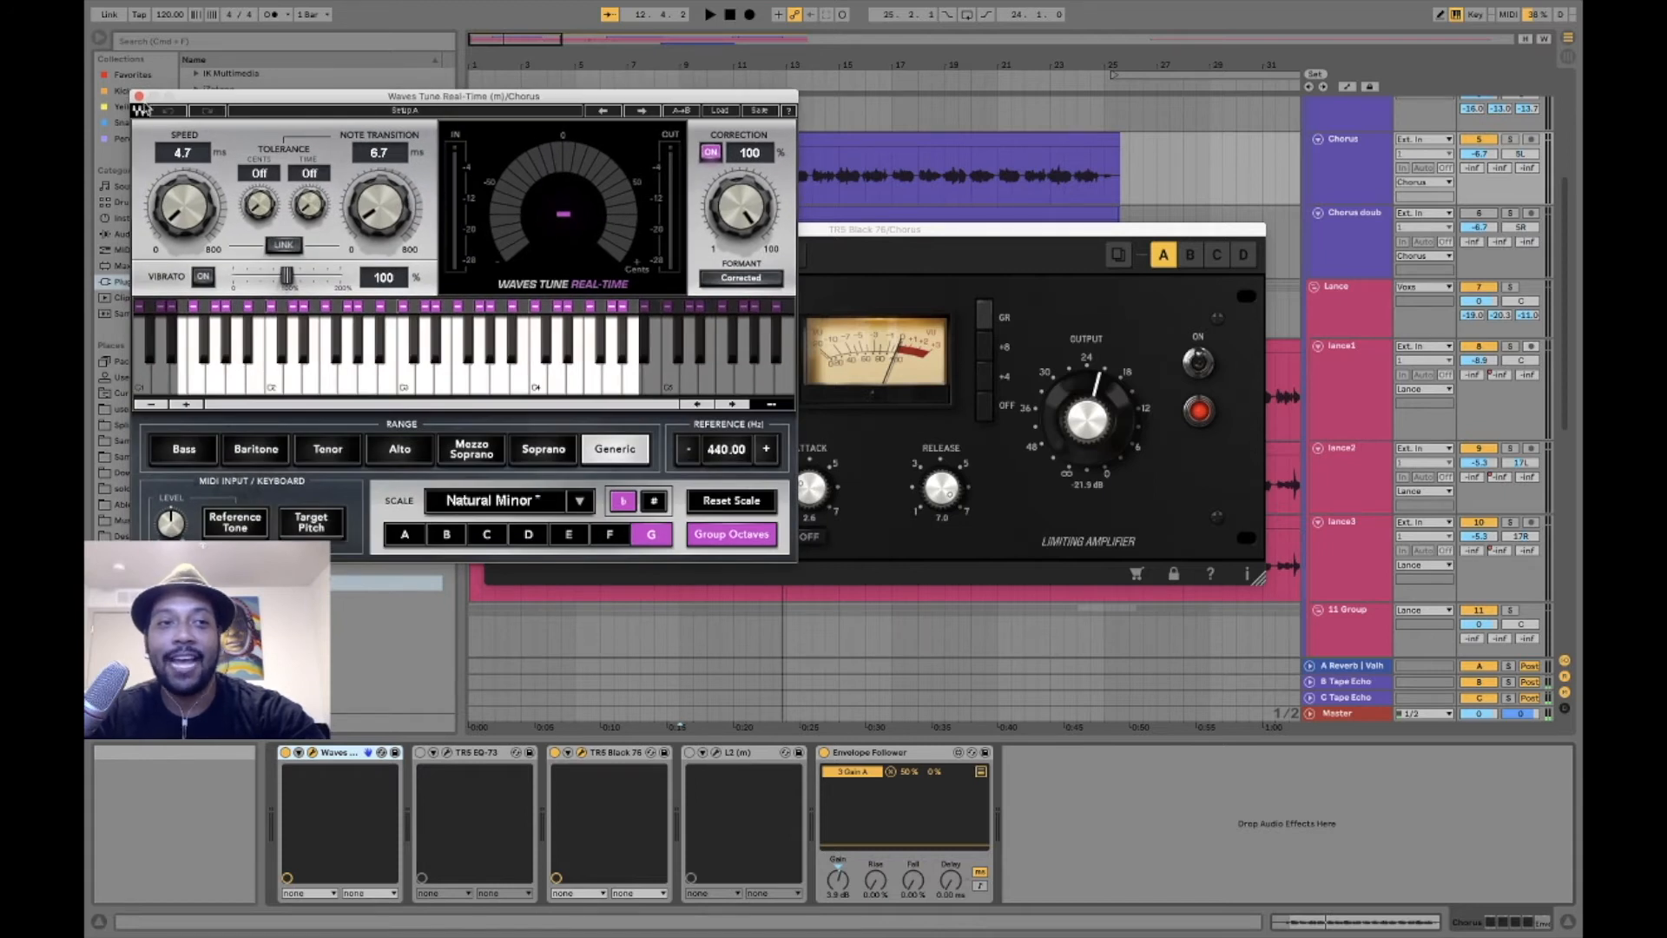
{"action": "left_click", "coordinate": [139, 98]}
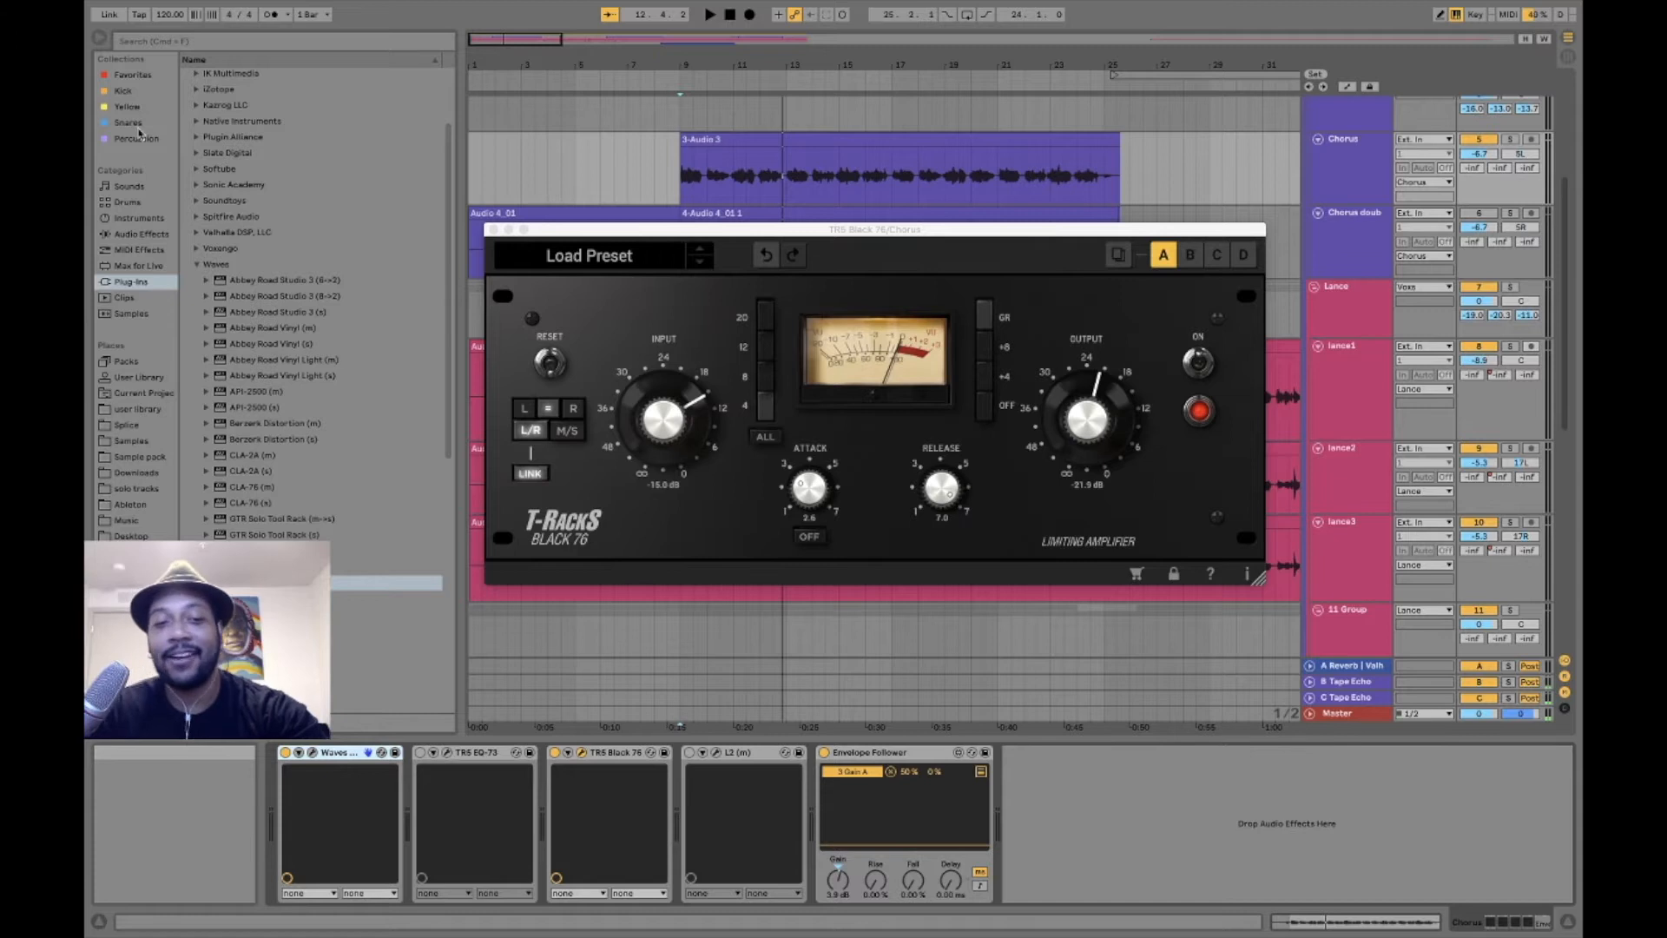
{"action": "left_click", "coordinate": [316, 755]}
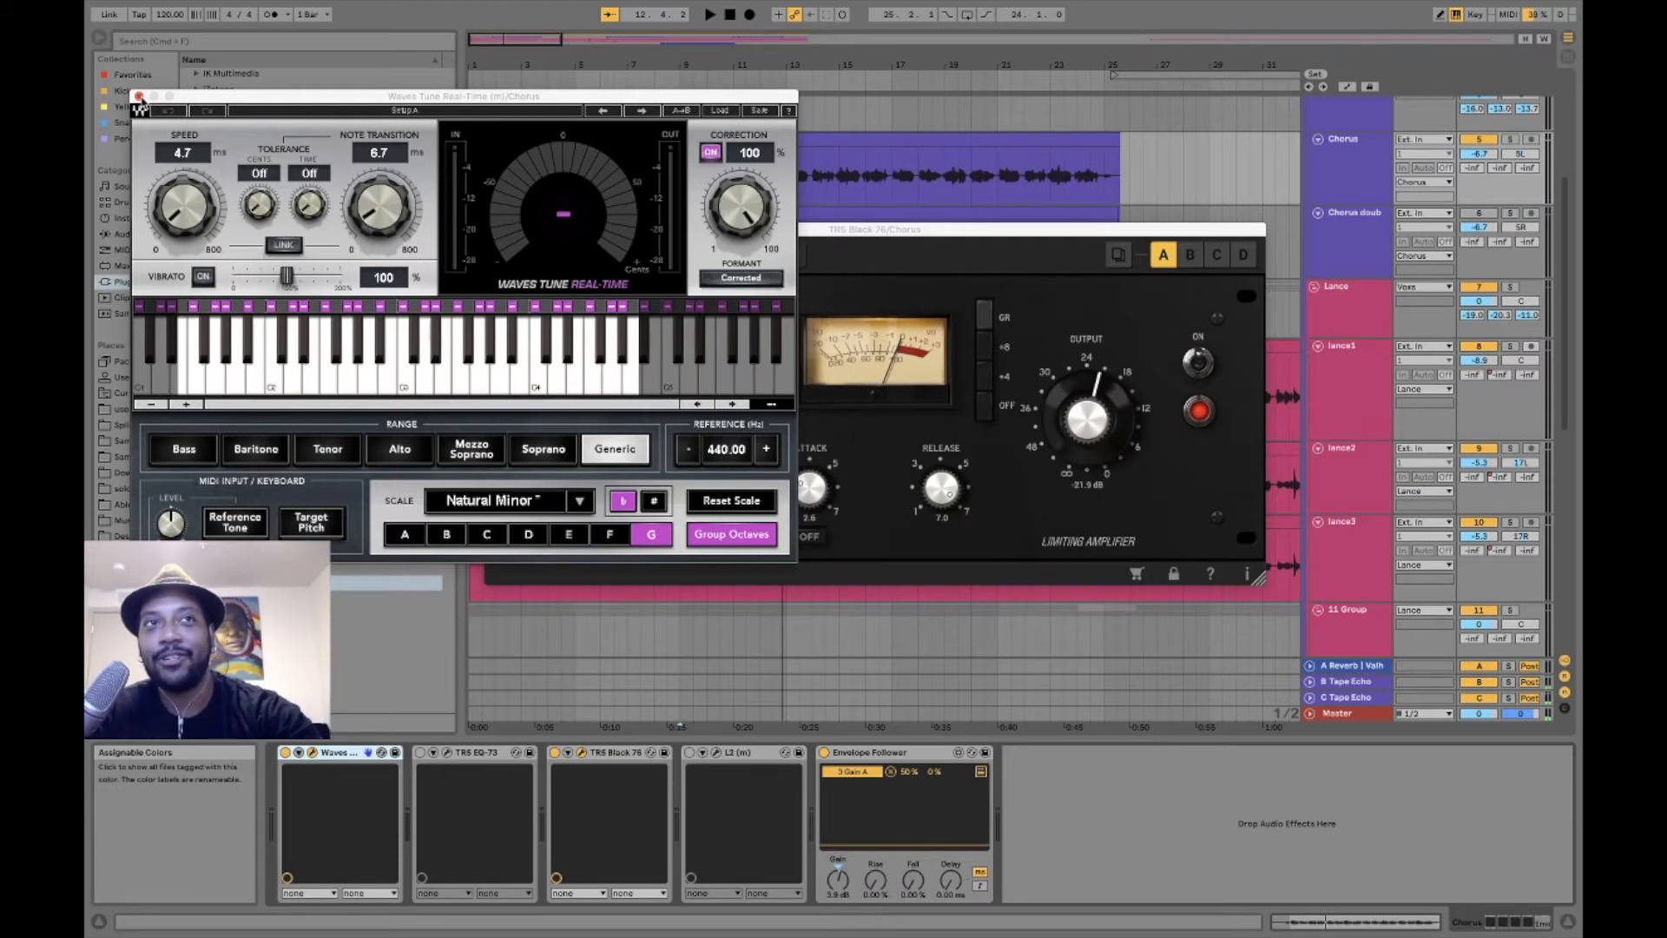
{"action": "left_click", "coordinate": [138, 96]}
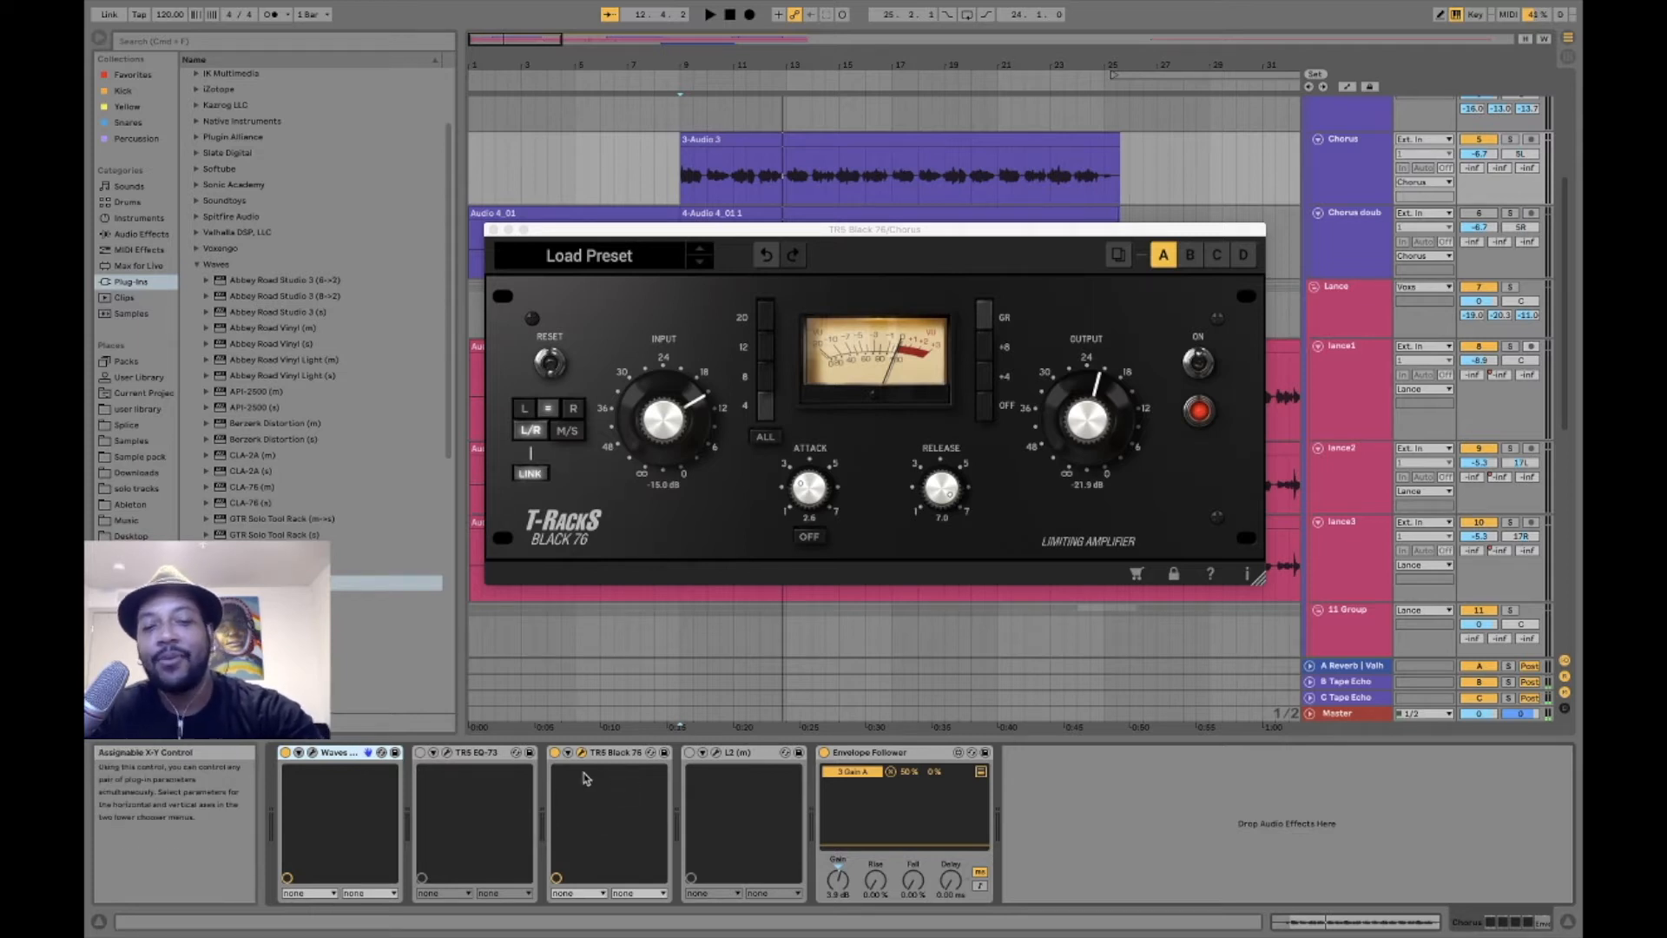
- Open and activate the TR5 EQ-73 on the Chorus track, arranging its window and the Black 76's so both are readable
{"action": "left_click", "coordinate": [445, 755]}
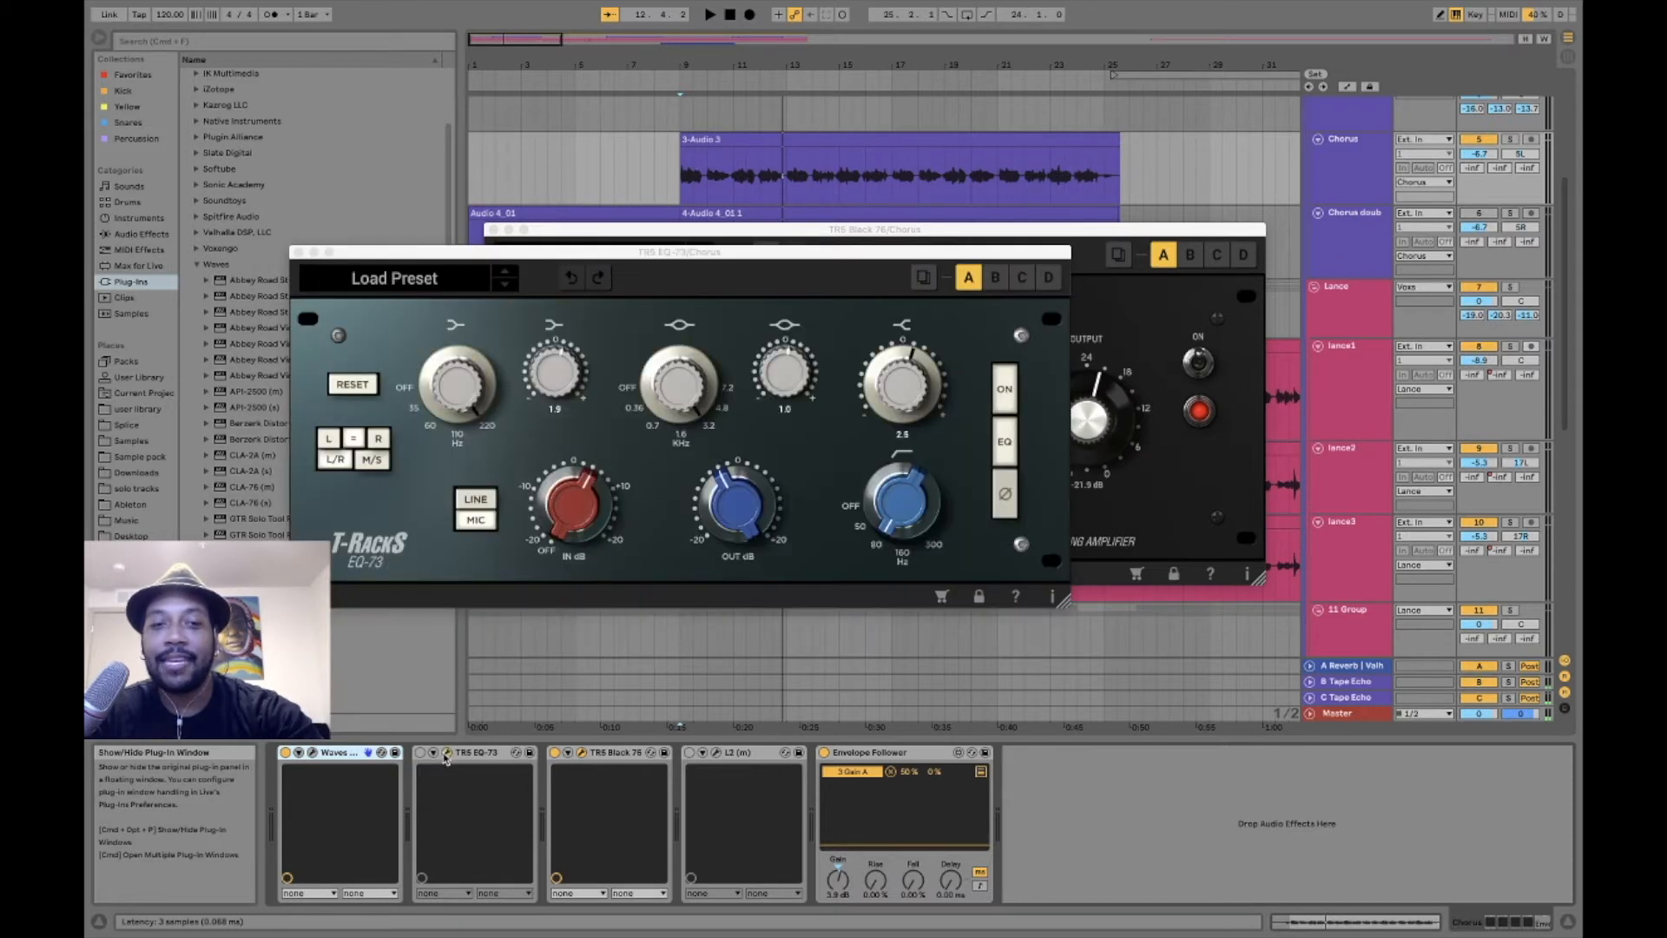
{"action": "left_click_drag", "start_coordinate": [592, 259], "coordinate": [492, 101]}
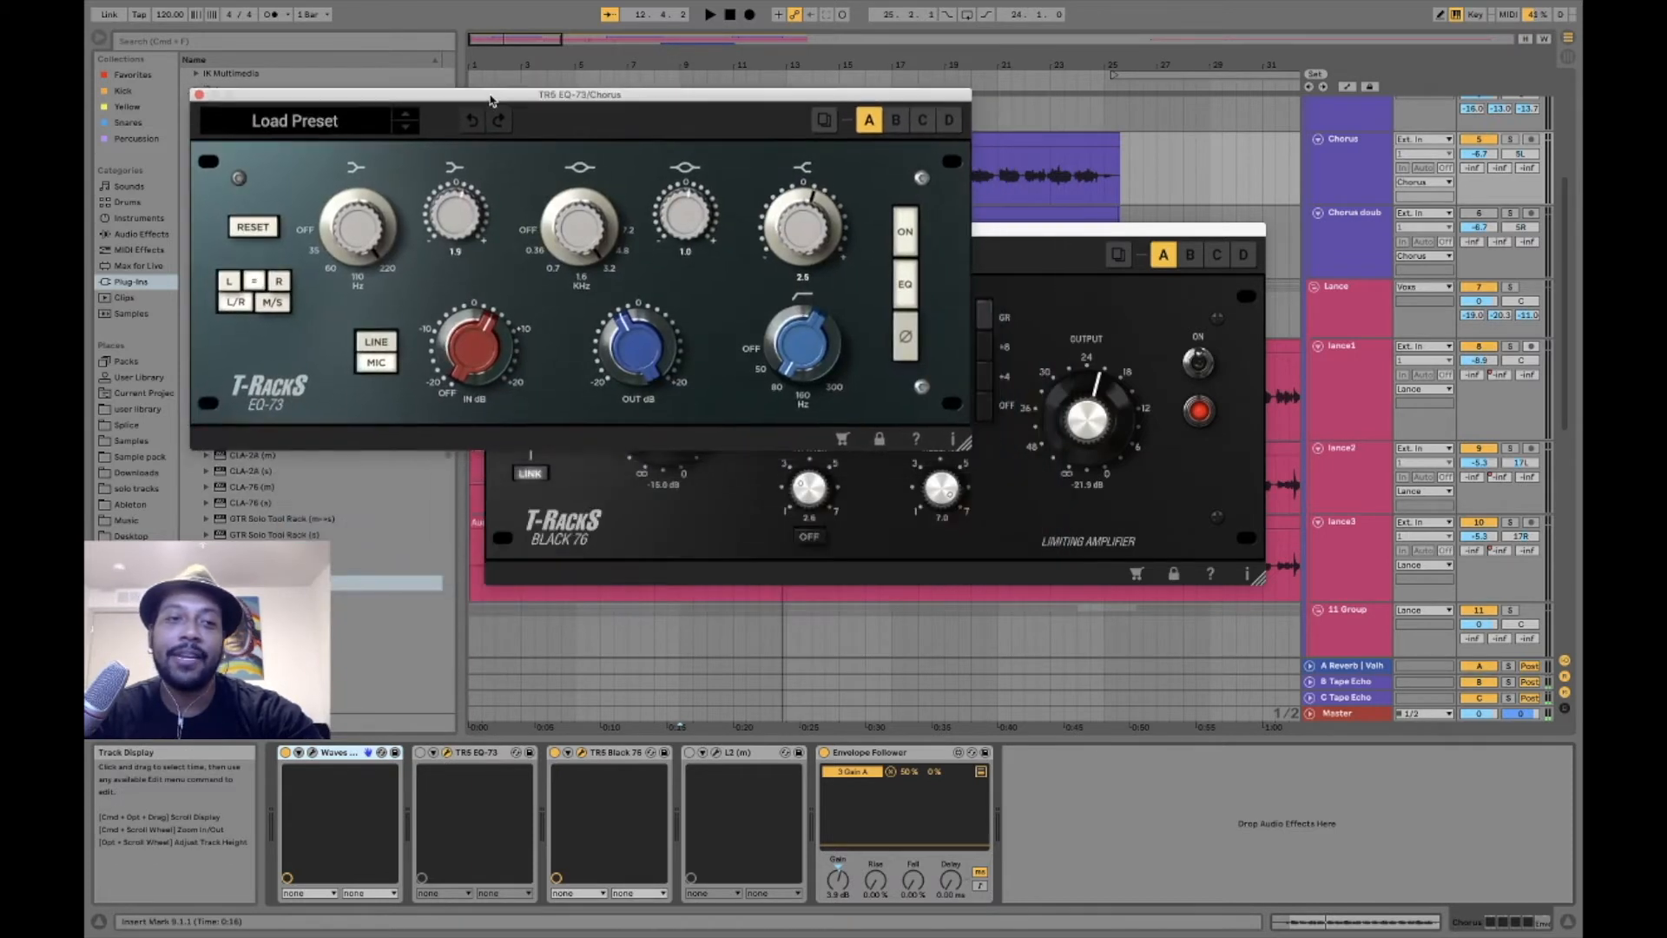
{"action": "left_click_drag", "start_coordinate": [1046, 229], "coordinate": [1210, 364]}
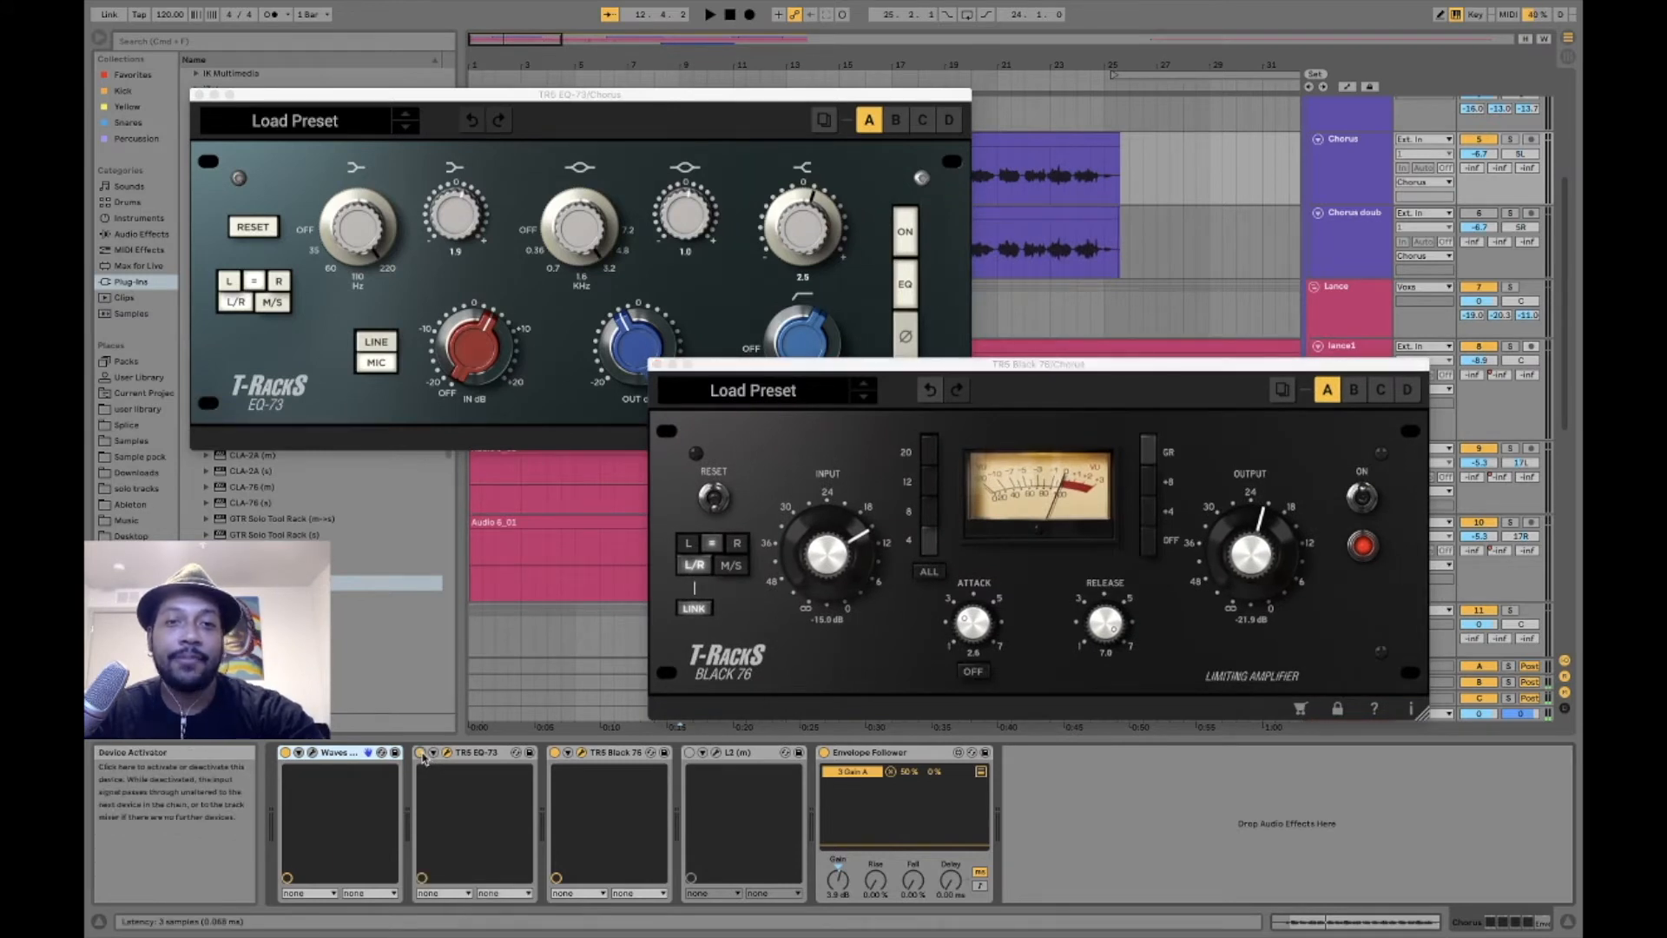
{"action": "left_click_drag", "start_coordinate": [797, 365], "coordinate": [896, 459]}
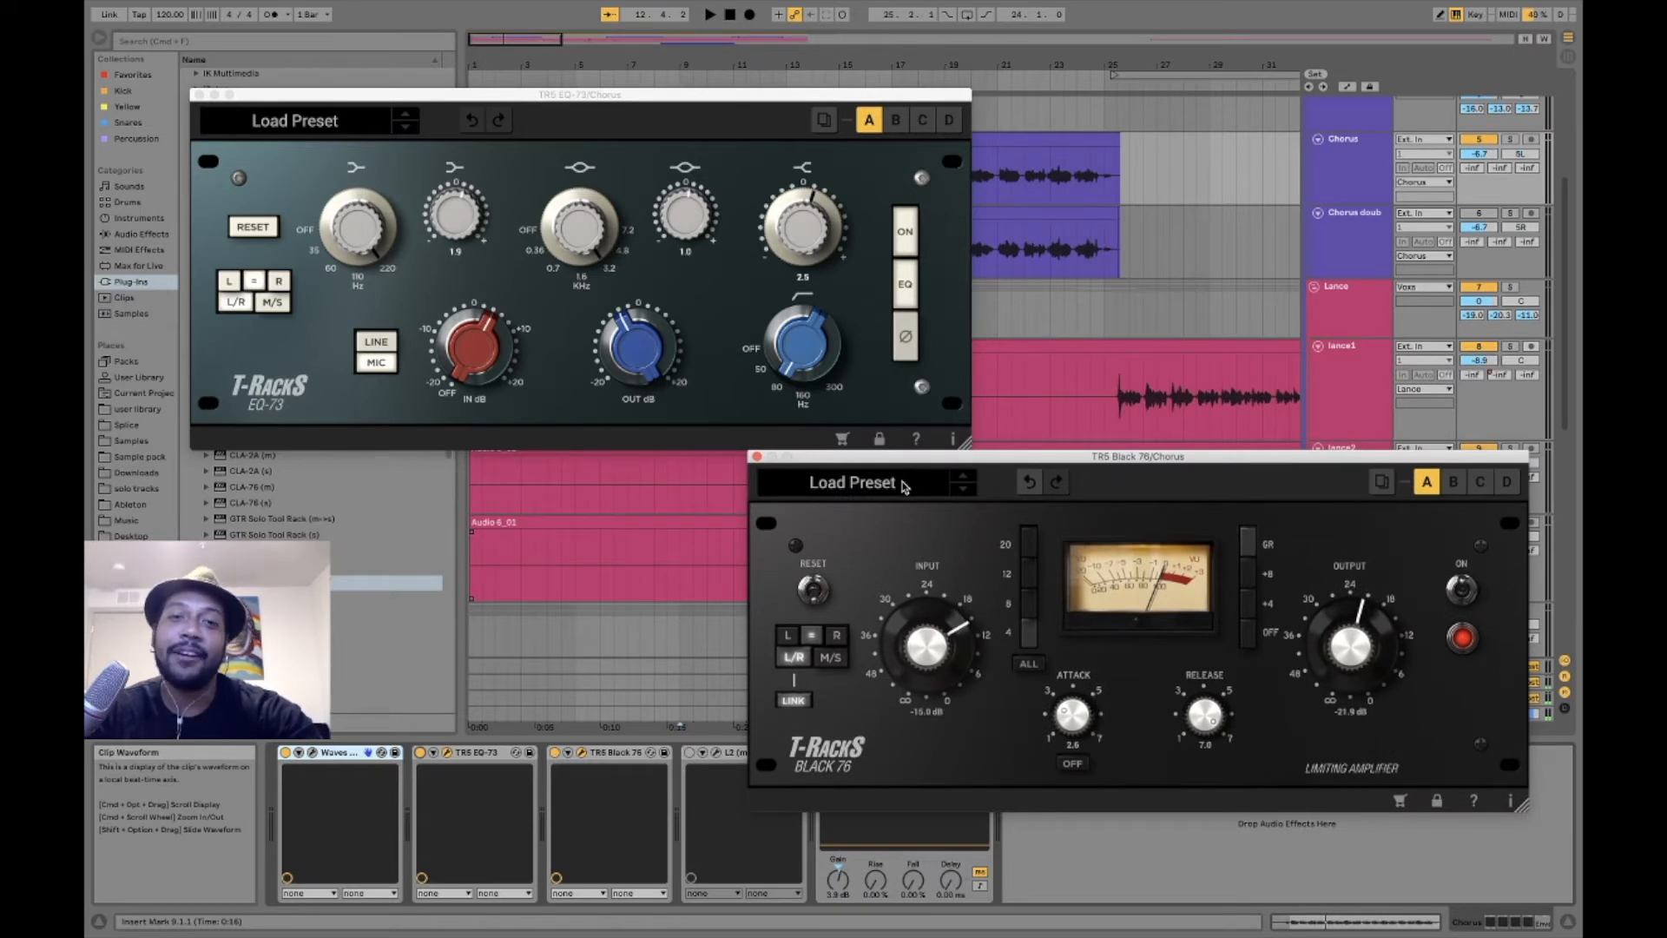
- Try the EQ-73's Mic input switch and return it to its original state
{"action": "left_click", "coordinate": [817, 239]}
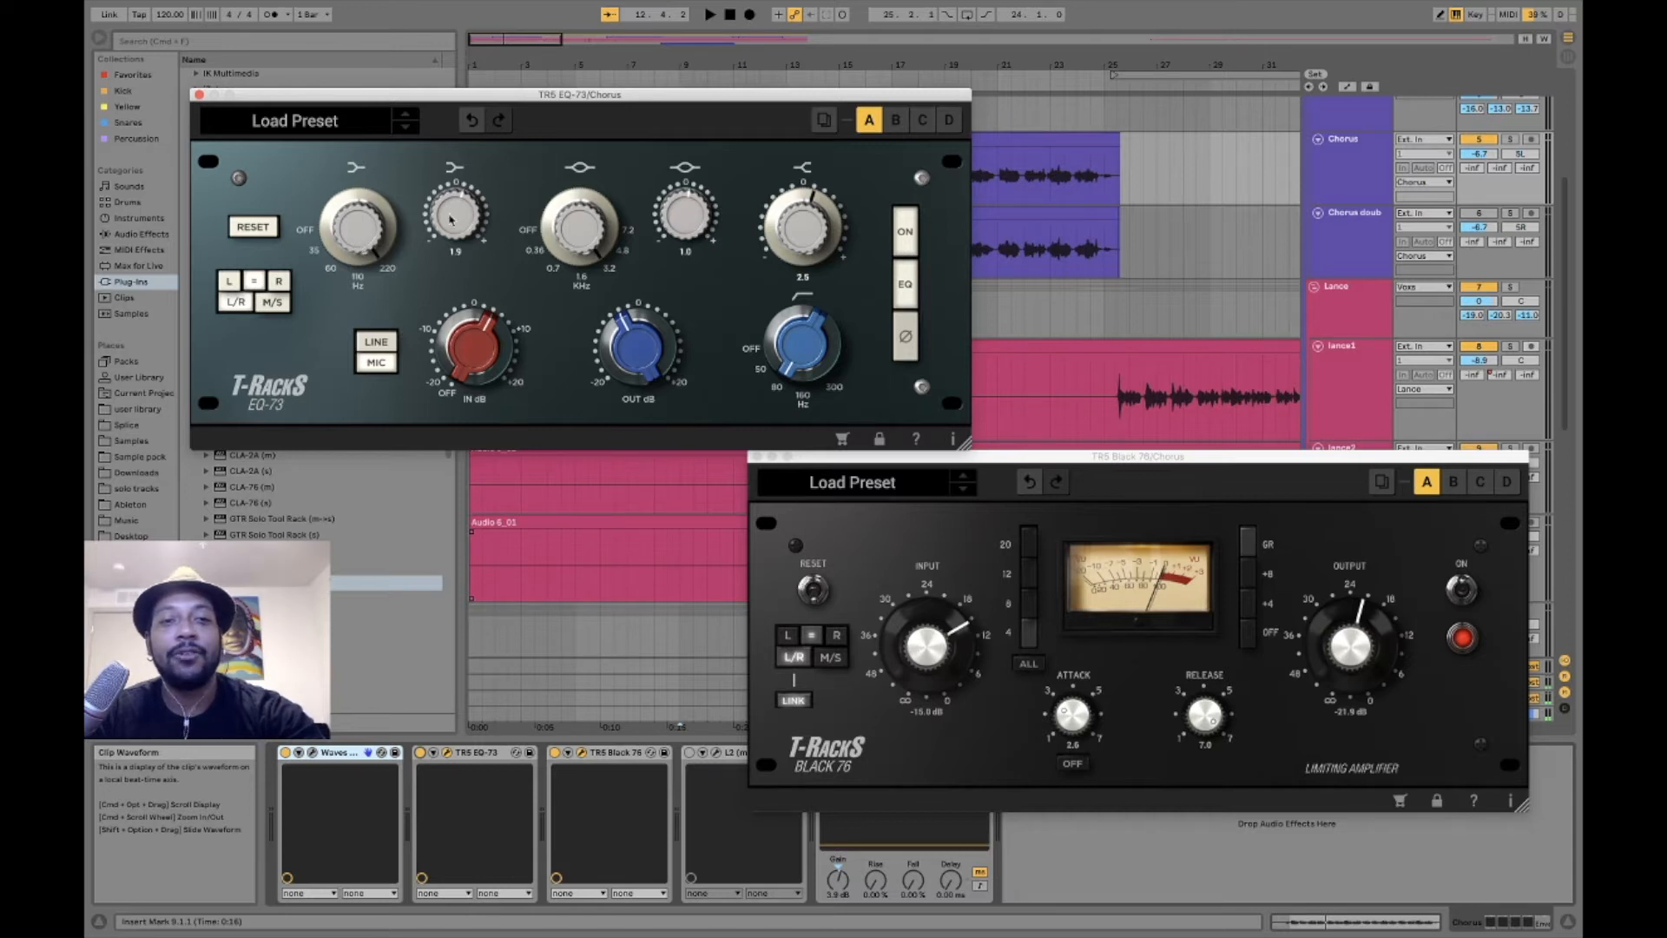
{"action": "left_click", "coordinate": [381, 353]}
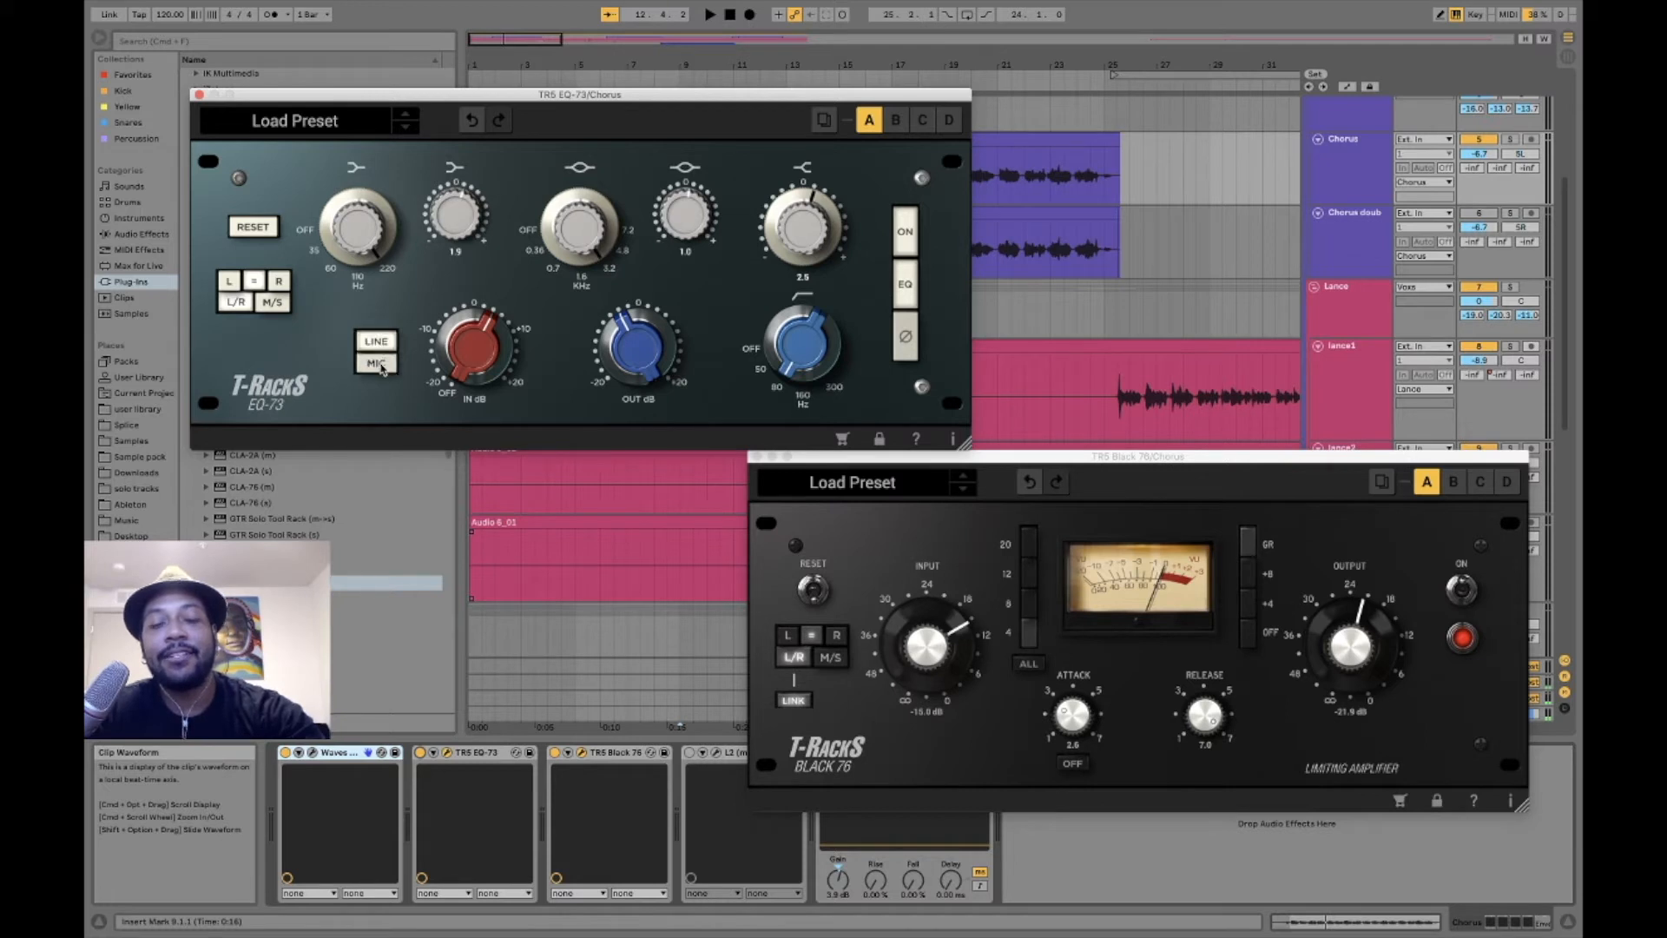
{"action": "left_click", "coordinate": [382, 368]}
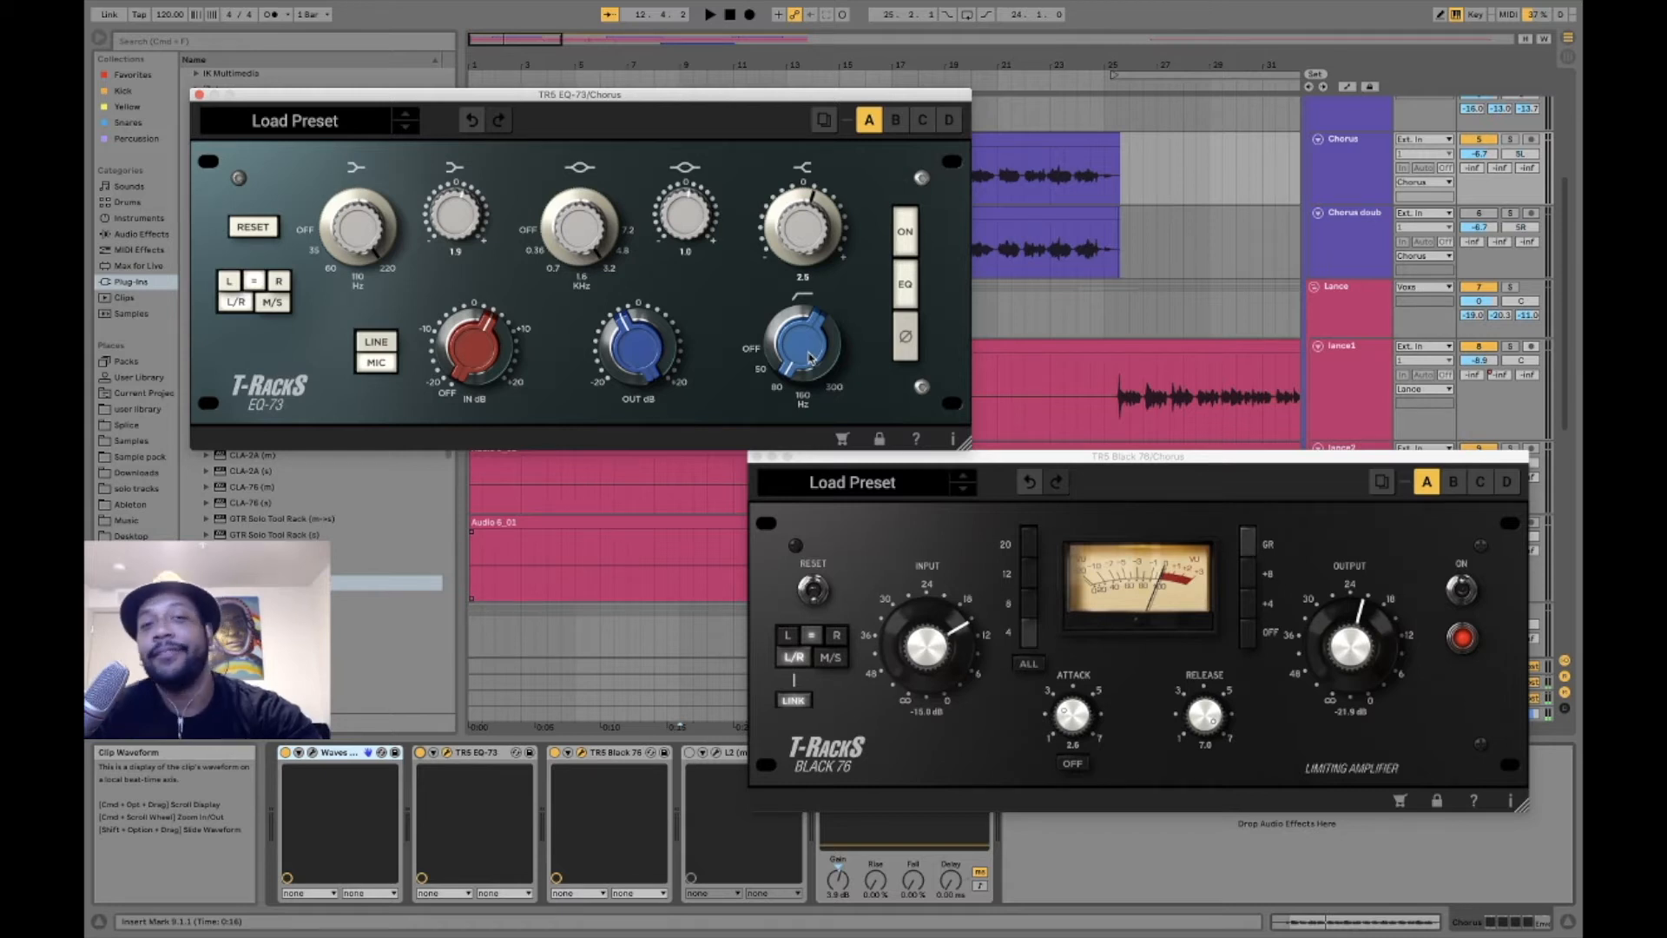
- Play the chorus and compare the vocal with the EQ-73 bypassed and active
{"action": "key", "text": "space"}
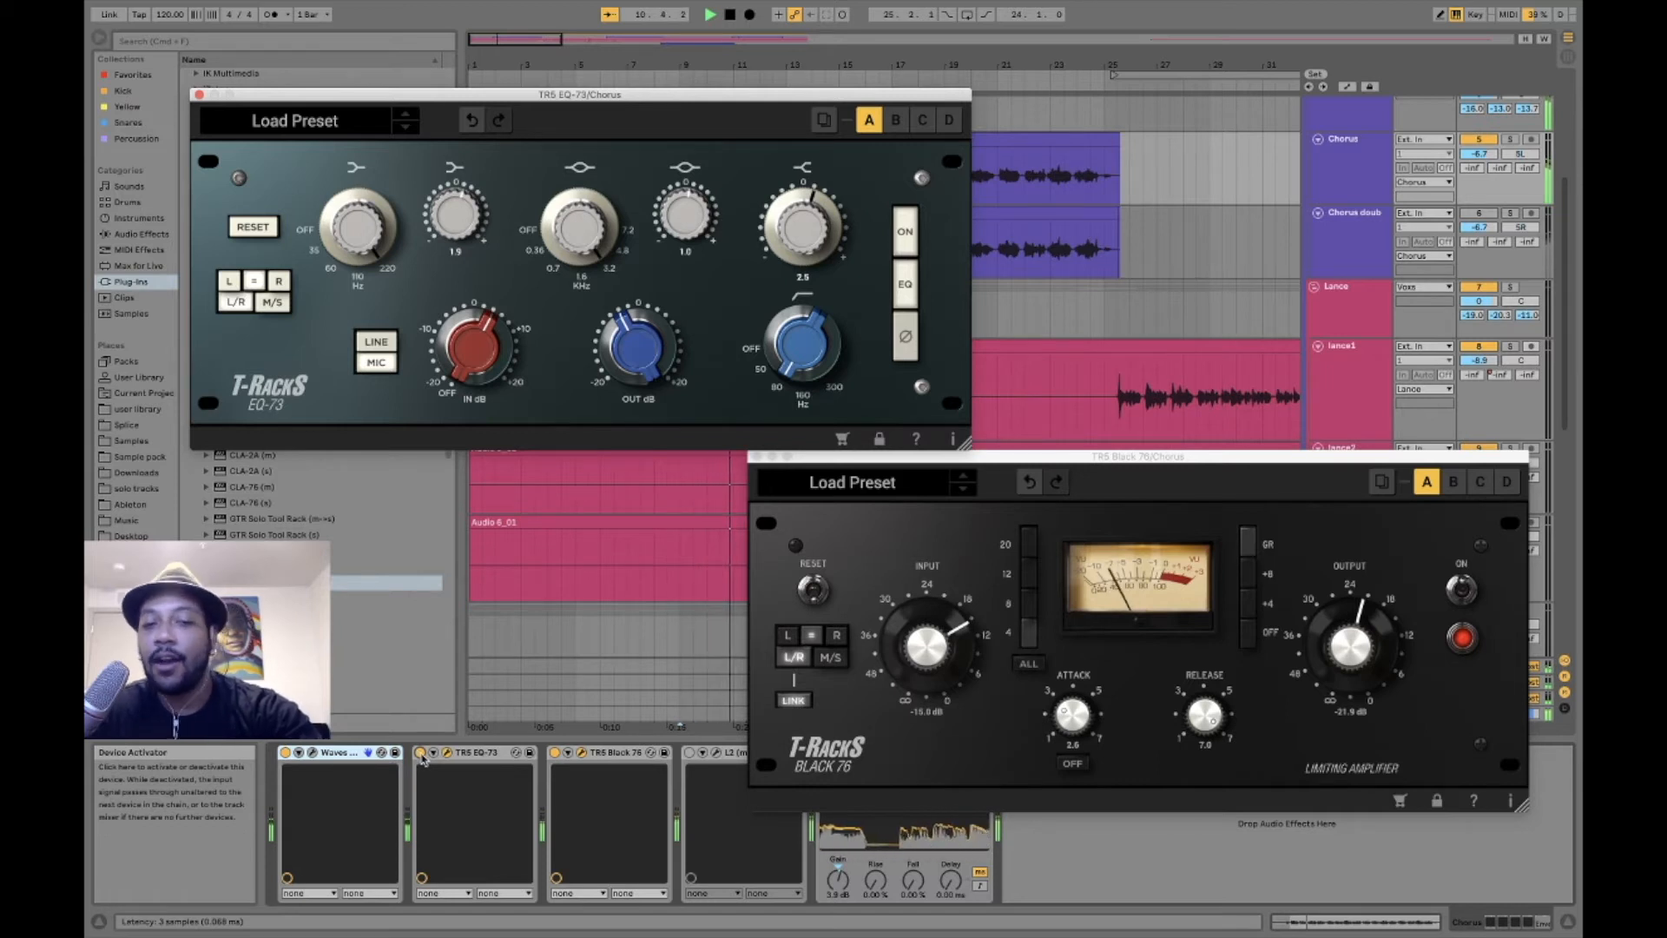
{"action": "left_click", "coordinate": [421, 754]}
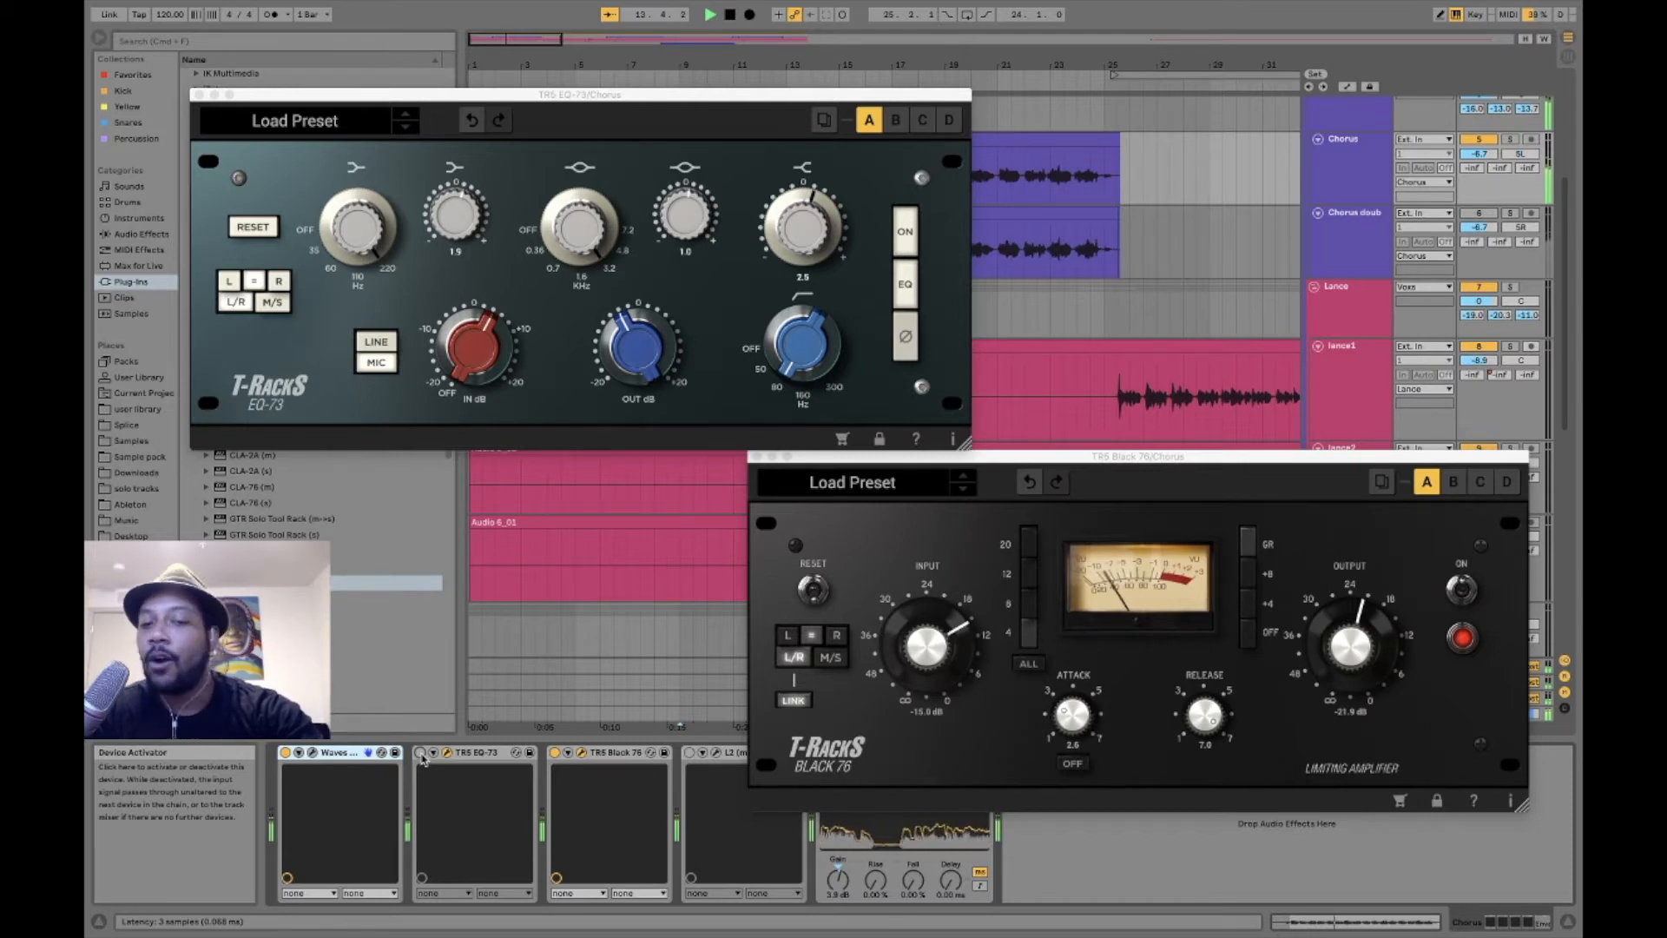
{"action": "left_click", "coordinate": [421, 754]}
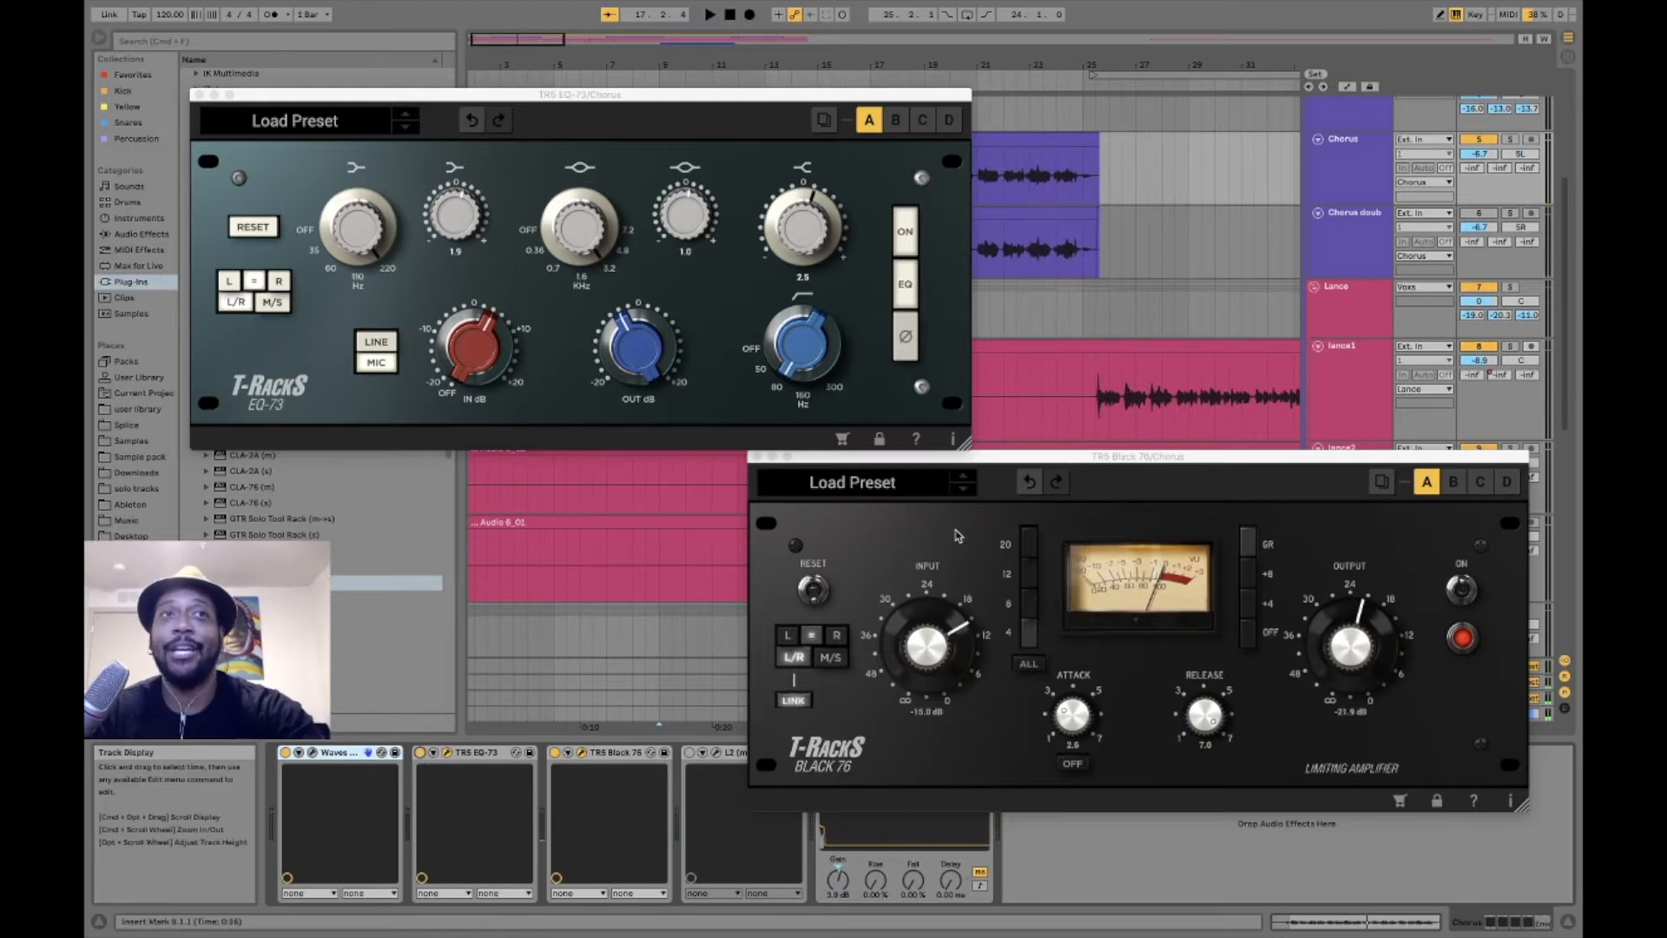
- Activate the L2 limiter on the Chorus track, view its settings, and close all open plug-in windows
{"action": "left_click", "coordinate": [716, 752]}
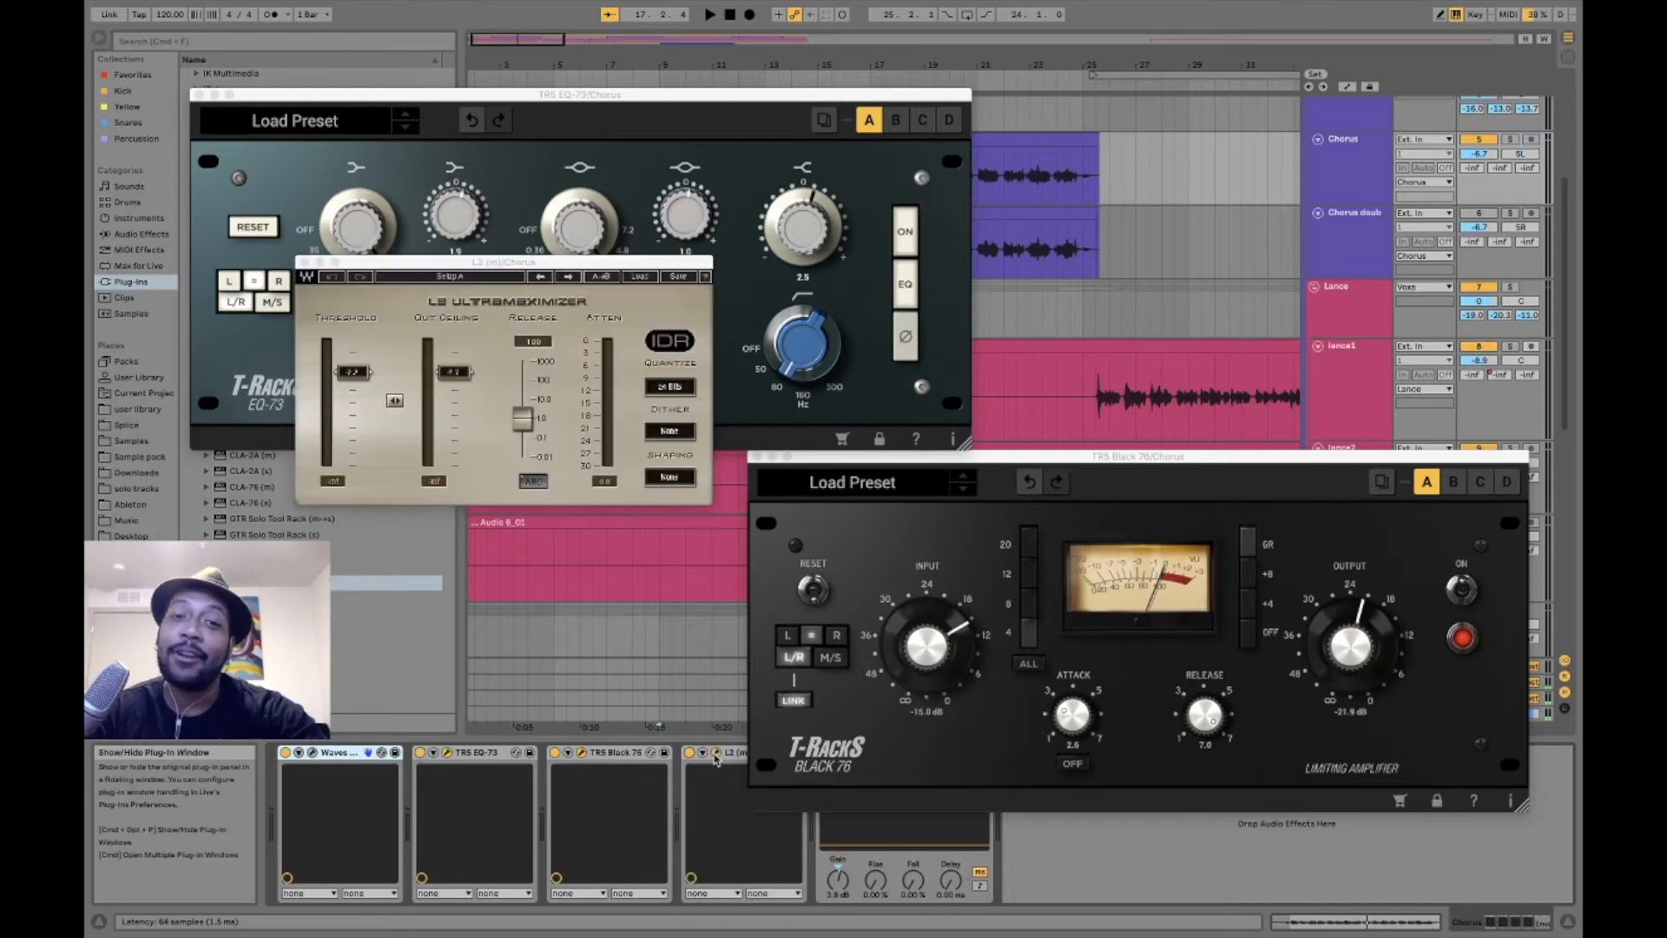
{"action": "left_click_drag", "start_coordinate": [520, 263], "coordinate": [526, 481]}
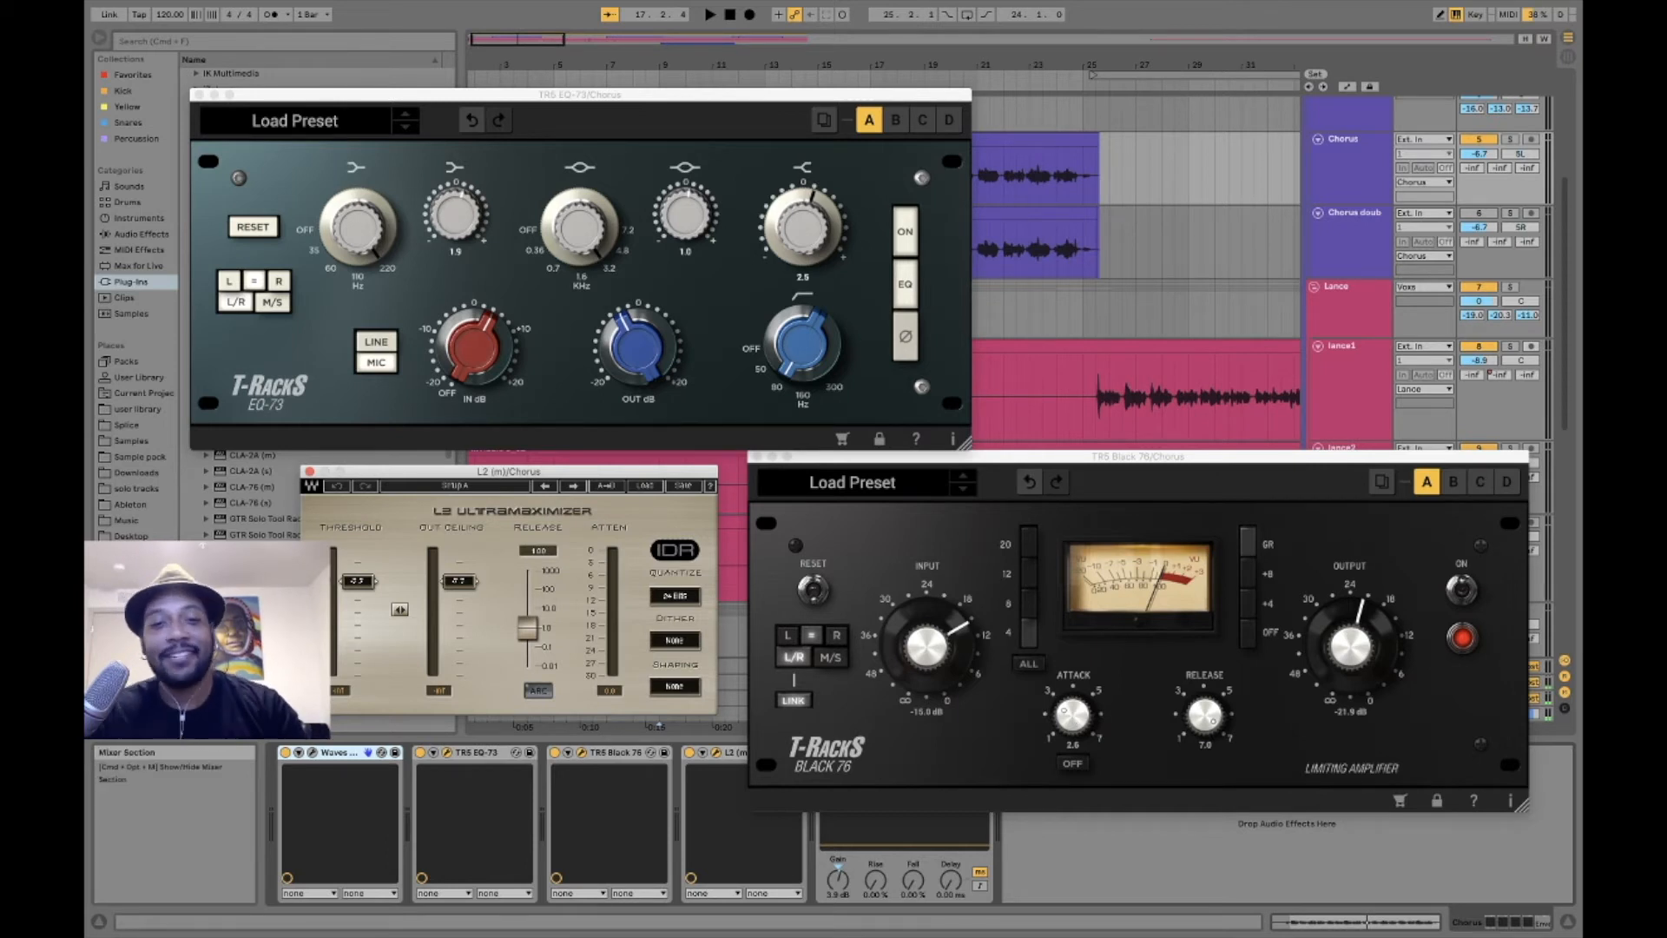
{"action": "left_click", "coordinate": [757, 459]}
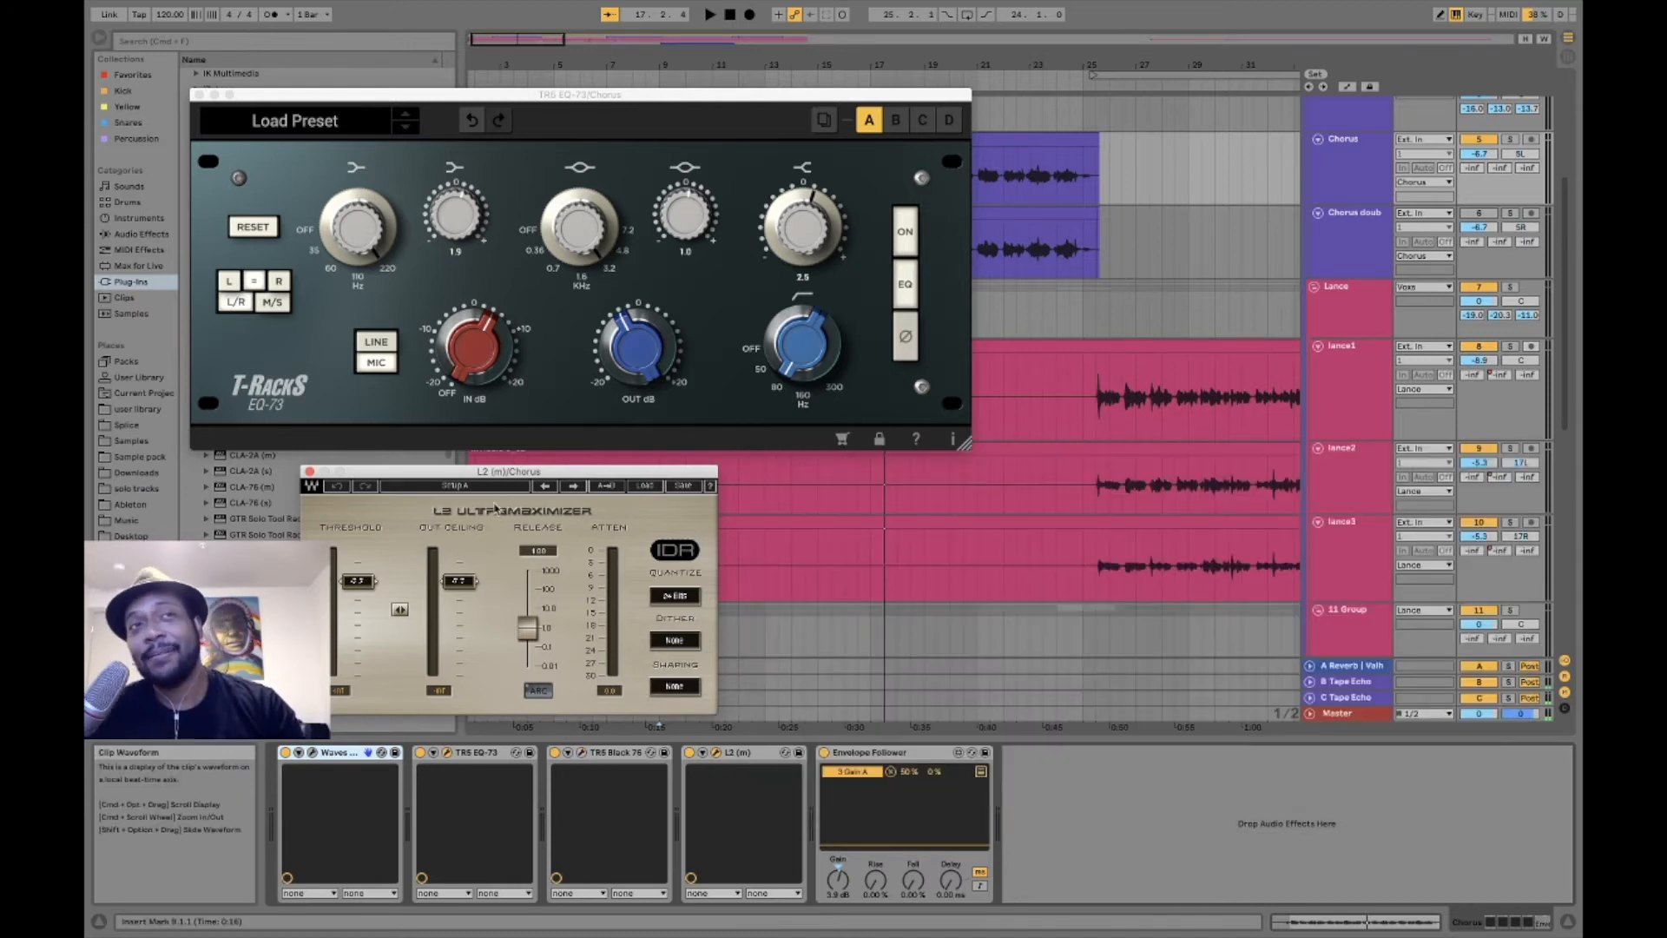
{"action": "left_click", "coordinate": [310, 473]}
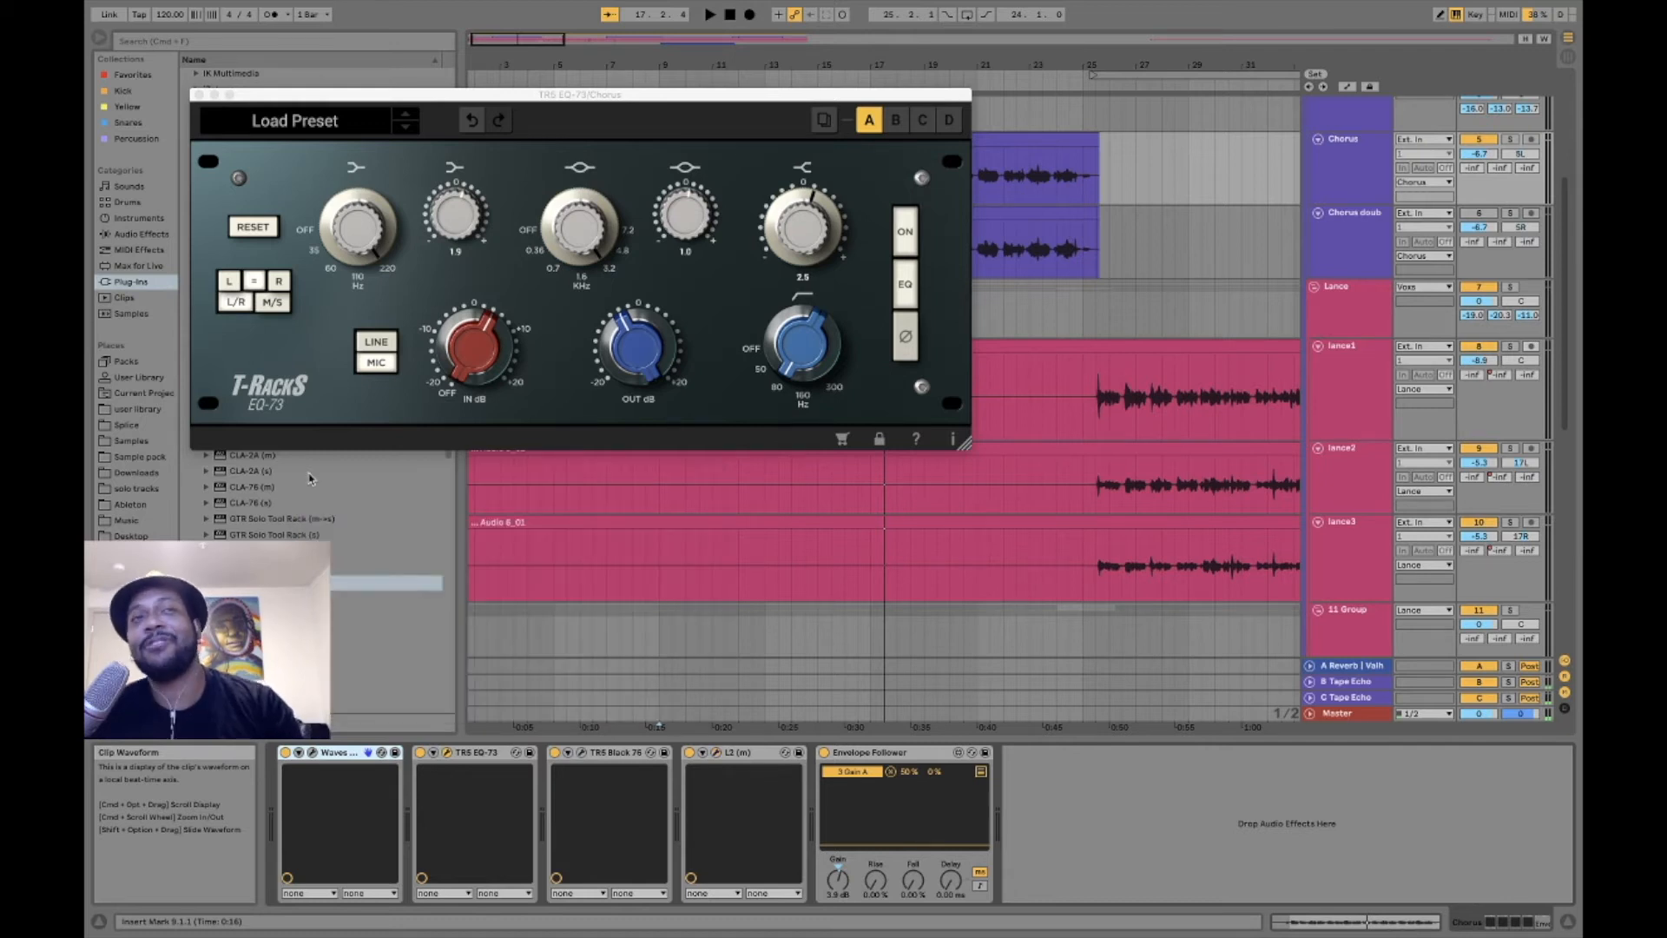
{"action": "left_click", "coordinate": [199, 95]}
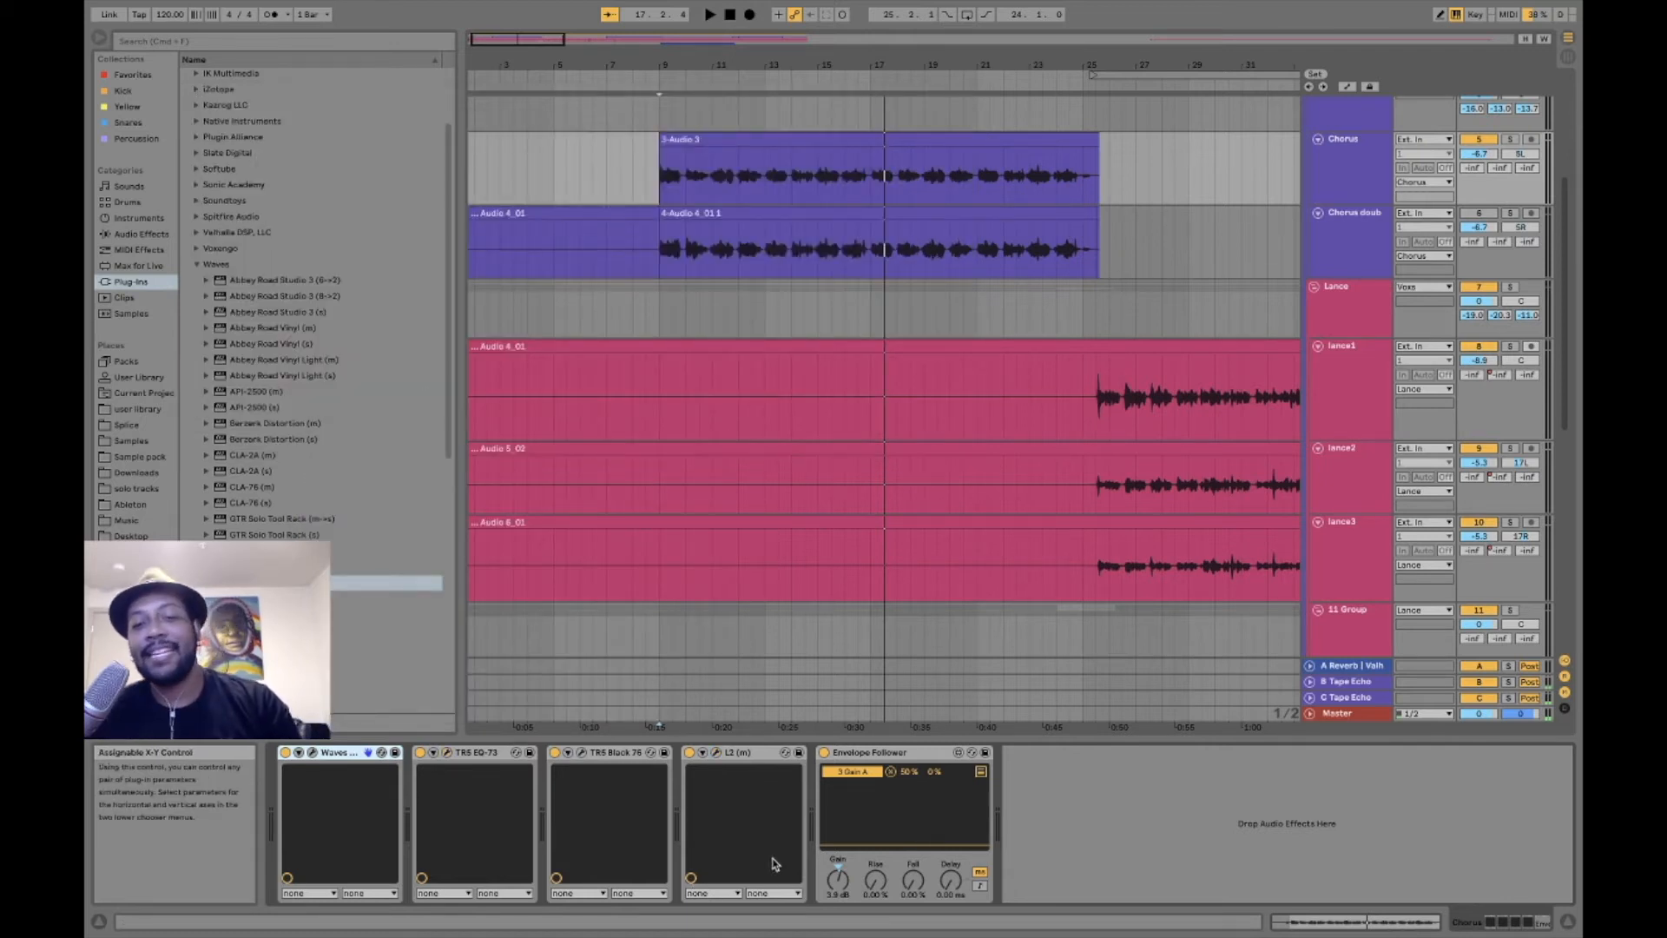
- Select the Chorus track's Envelope Follower, and place the insert marker at bar 9 on the guitar beat track
{"action": "left_click", "coordinate": [877, 754]}
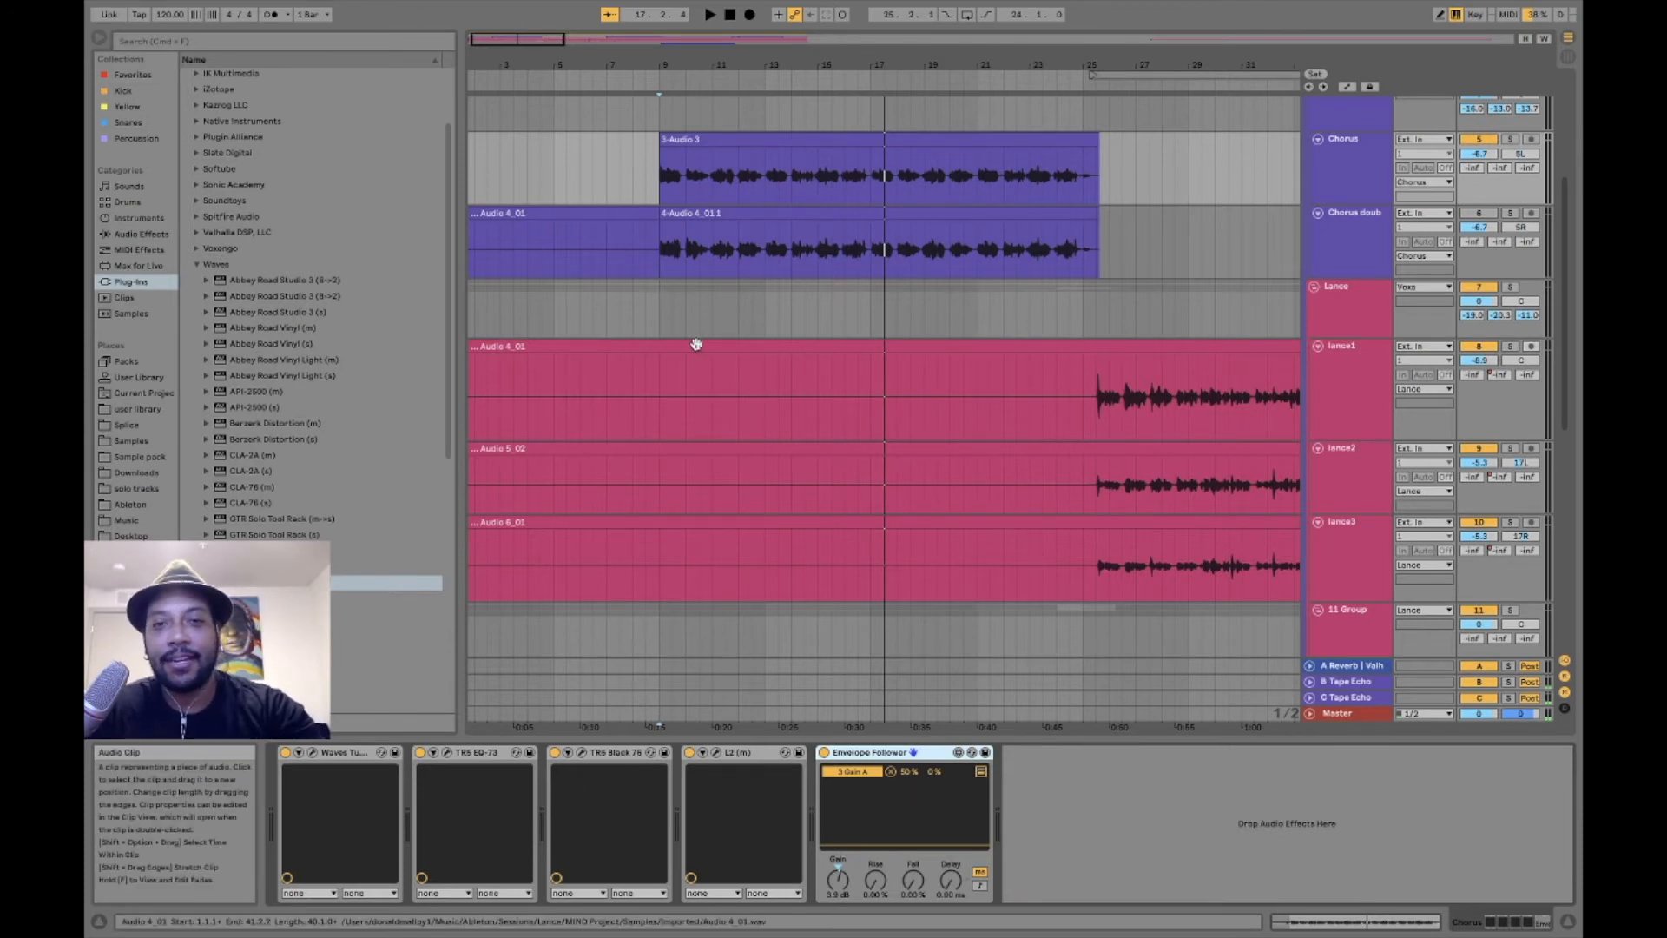
{"action": "left_click", "coordinate": [663, 185]}
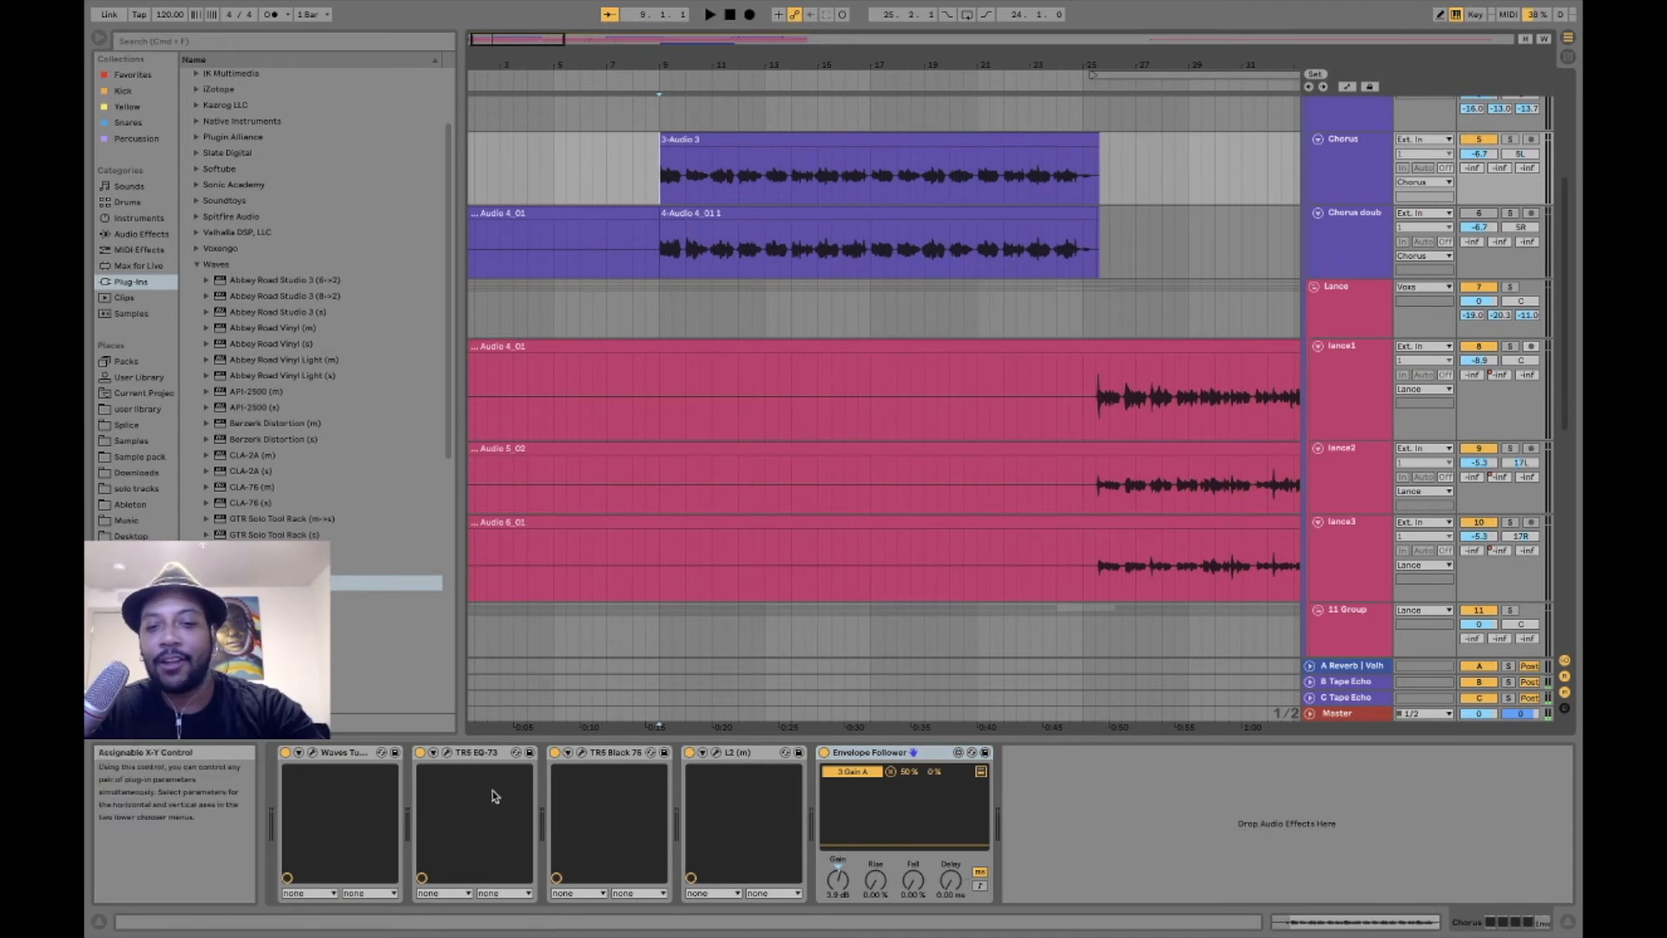
{"action": "scroll", "coordinate": [893, 198], "scroll_direction": "up", "scroll_amount": 3}
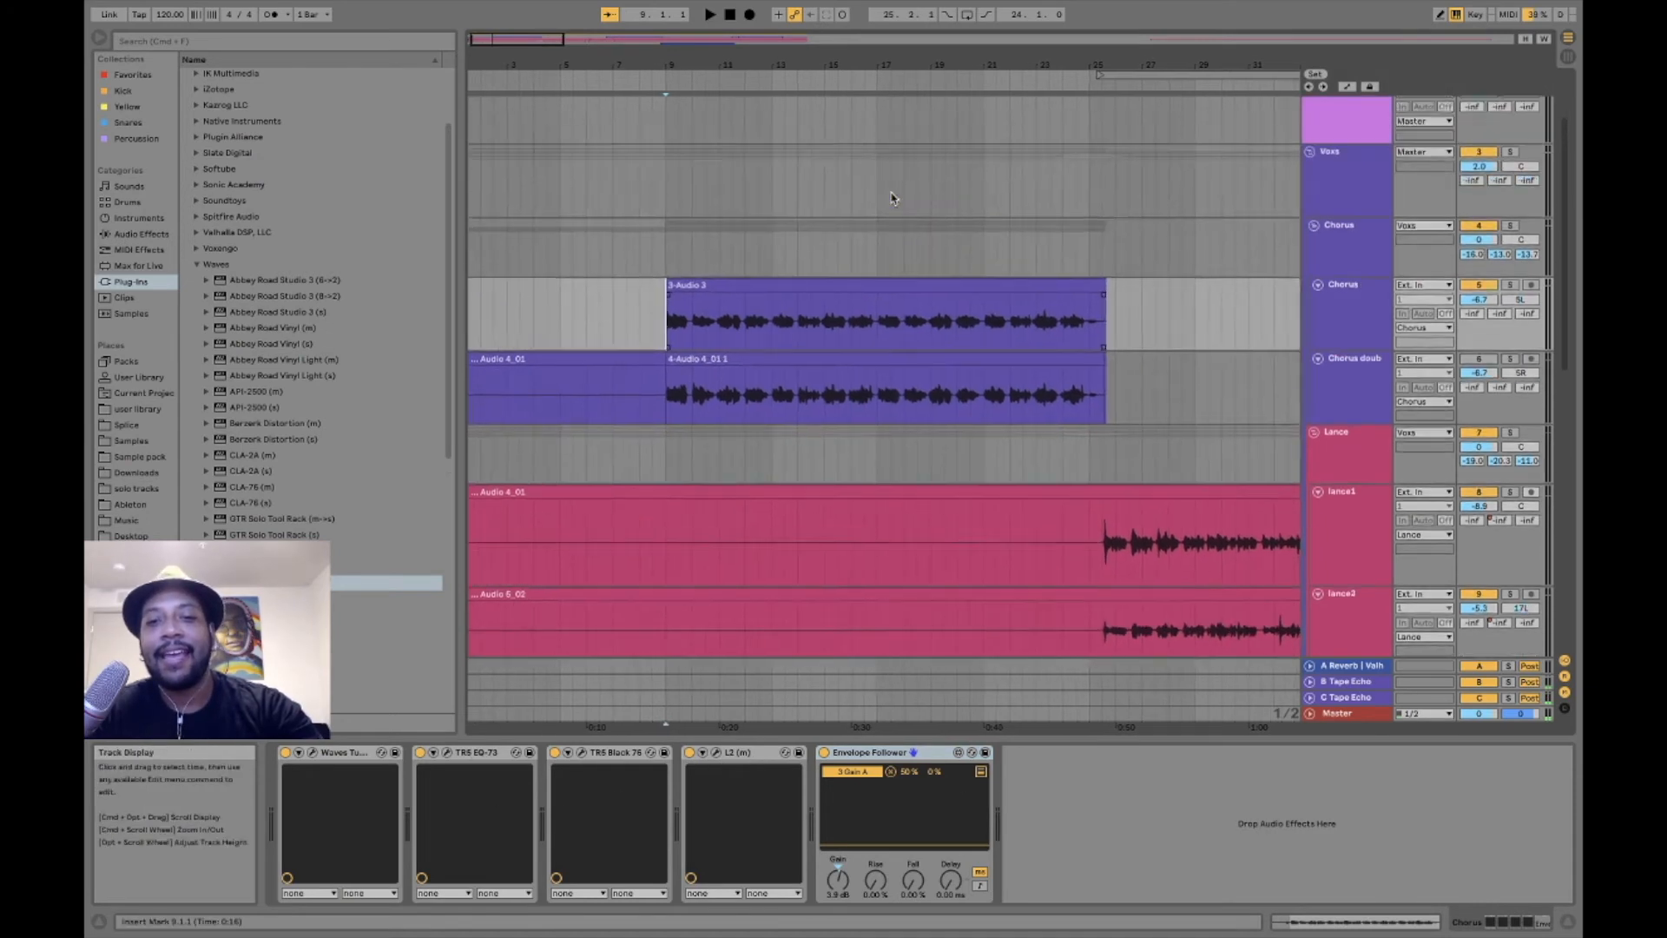
{"action": "scroll", "coordinate": [891, 198], "scroll_direction": "up", "scroll_amount": 3}
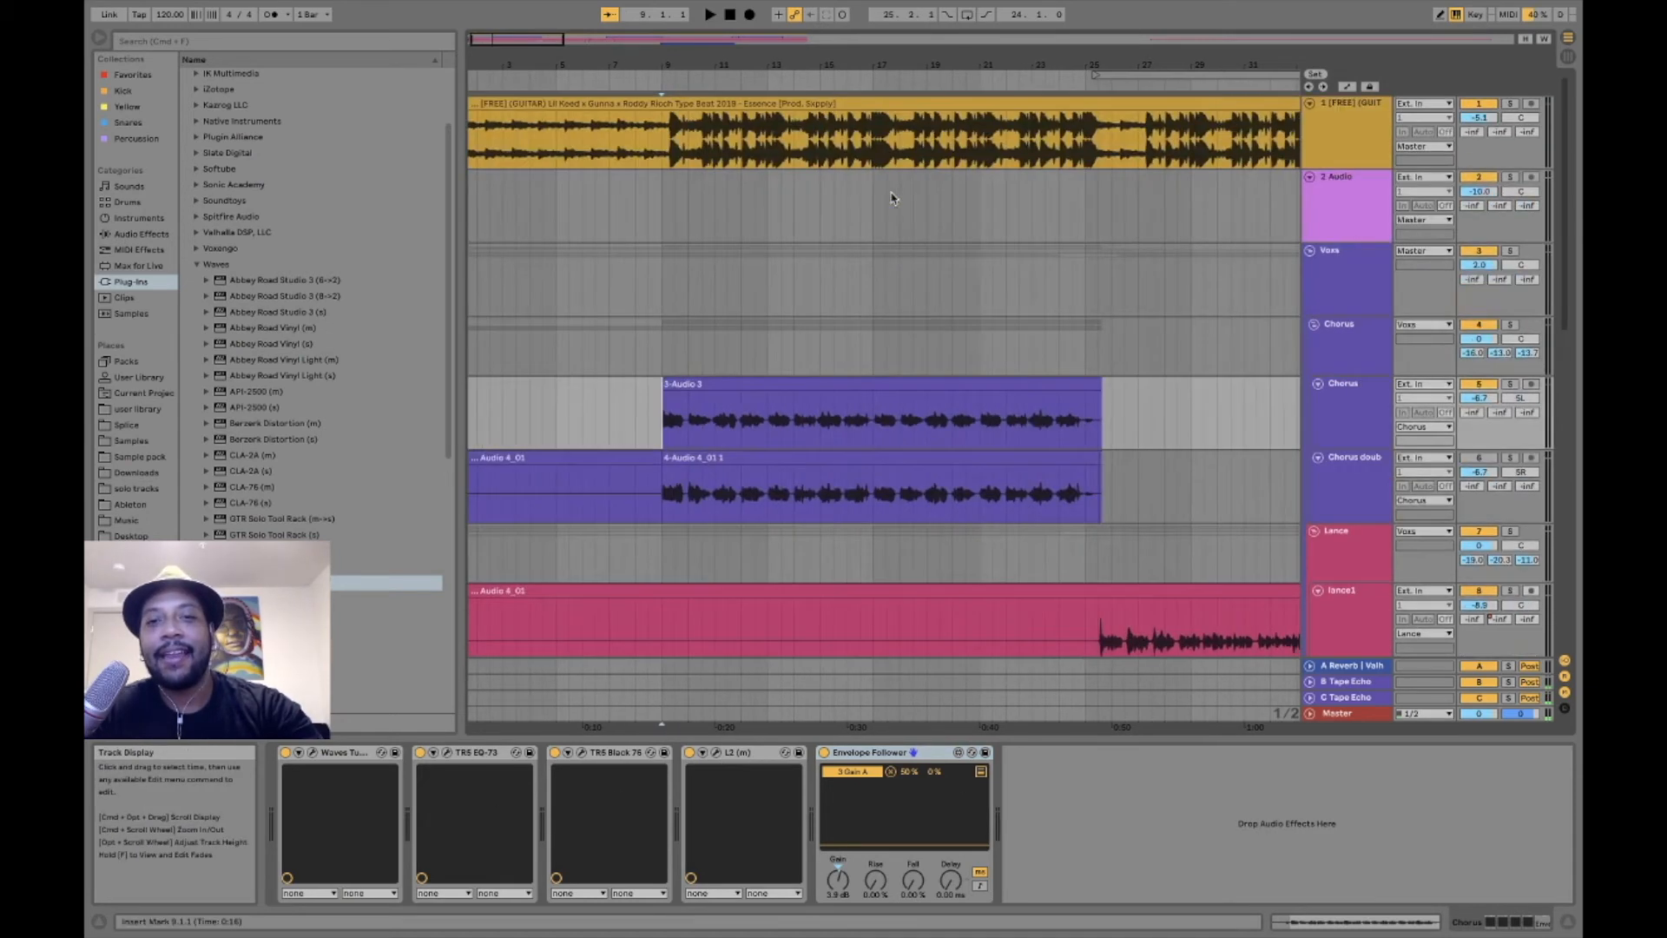
{"action": "left_click", "coordinate": [669, 142]}
{"action": "left_click", "coordinate": [658, 140]}
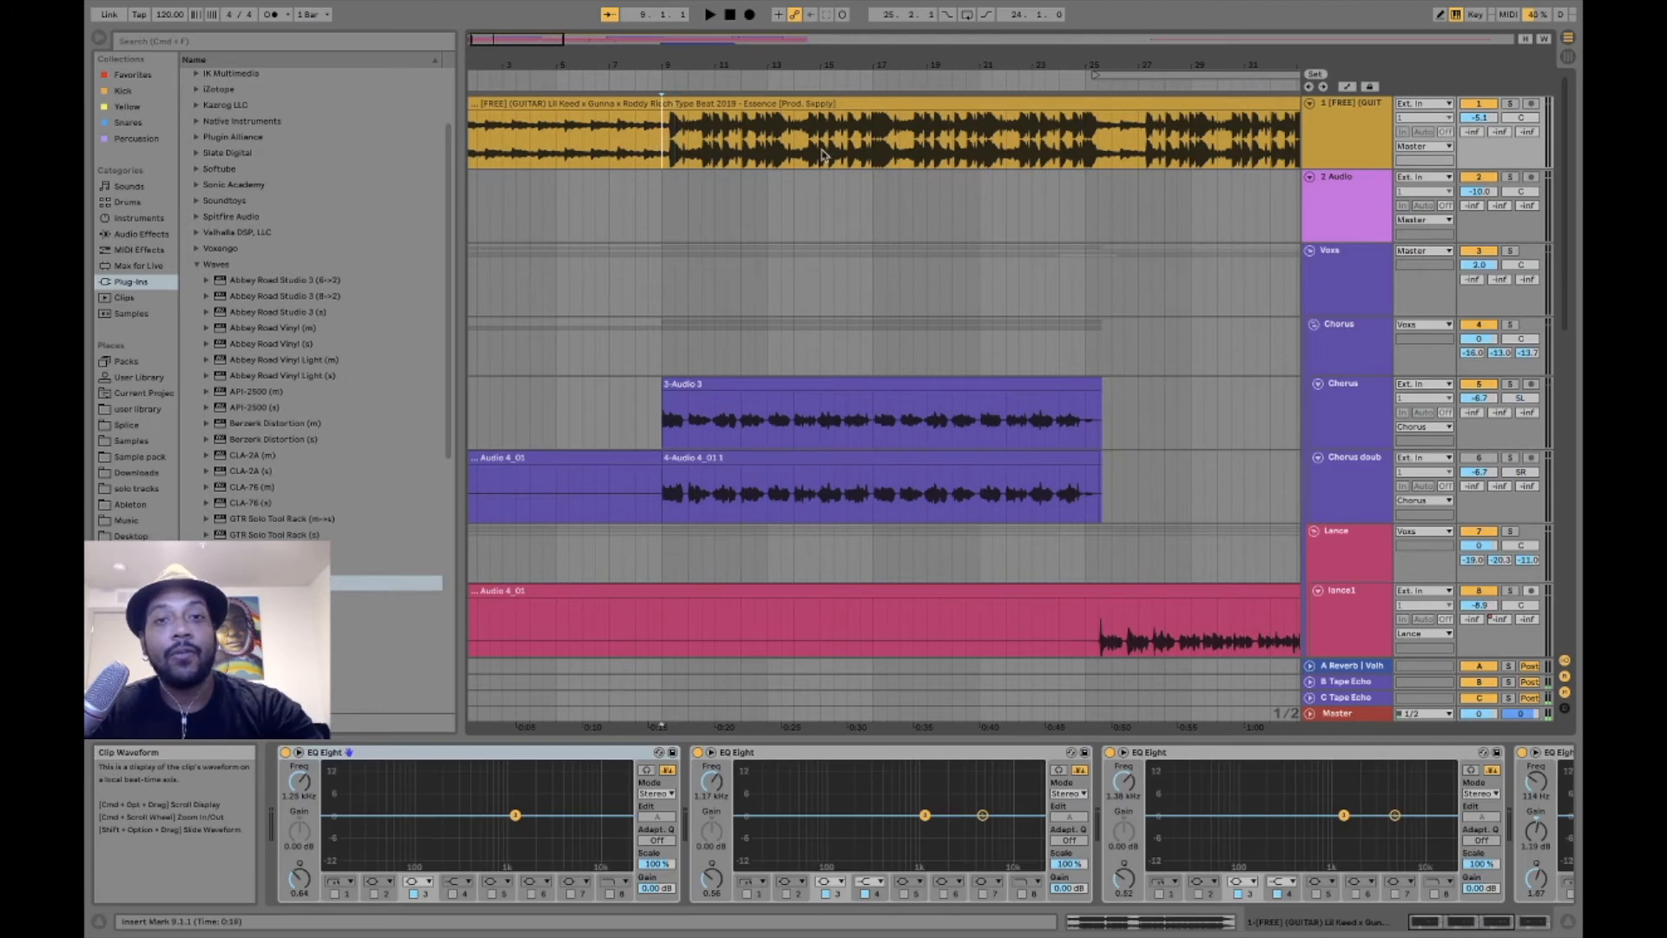
- View the Chorus track's Envelope Follower and the guitar beat track's EQ Eight devices, and play the beat from bar 9
{"action": "left_click", "coordinate": [1352, 423]}
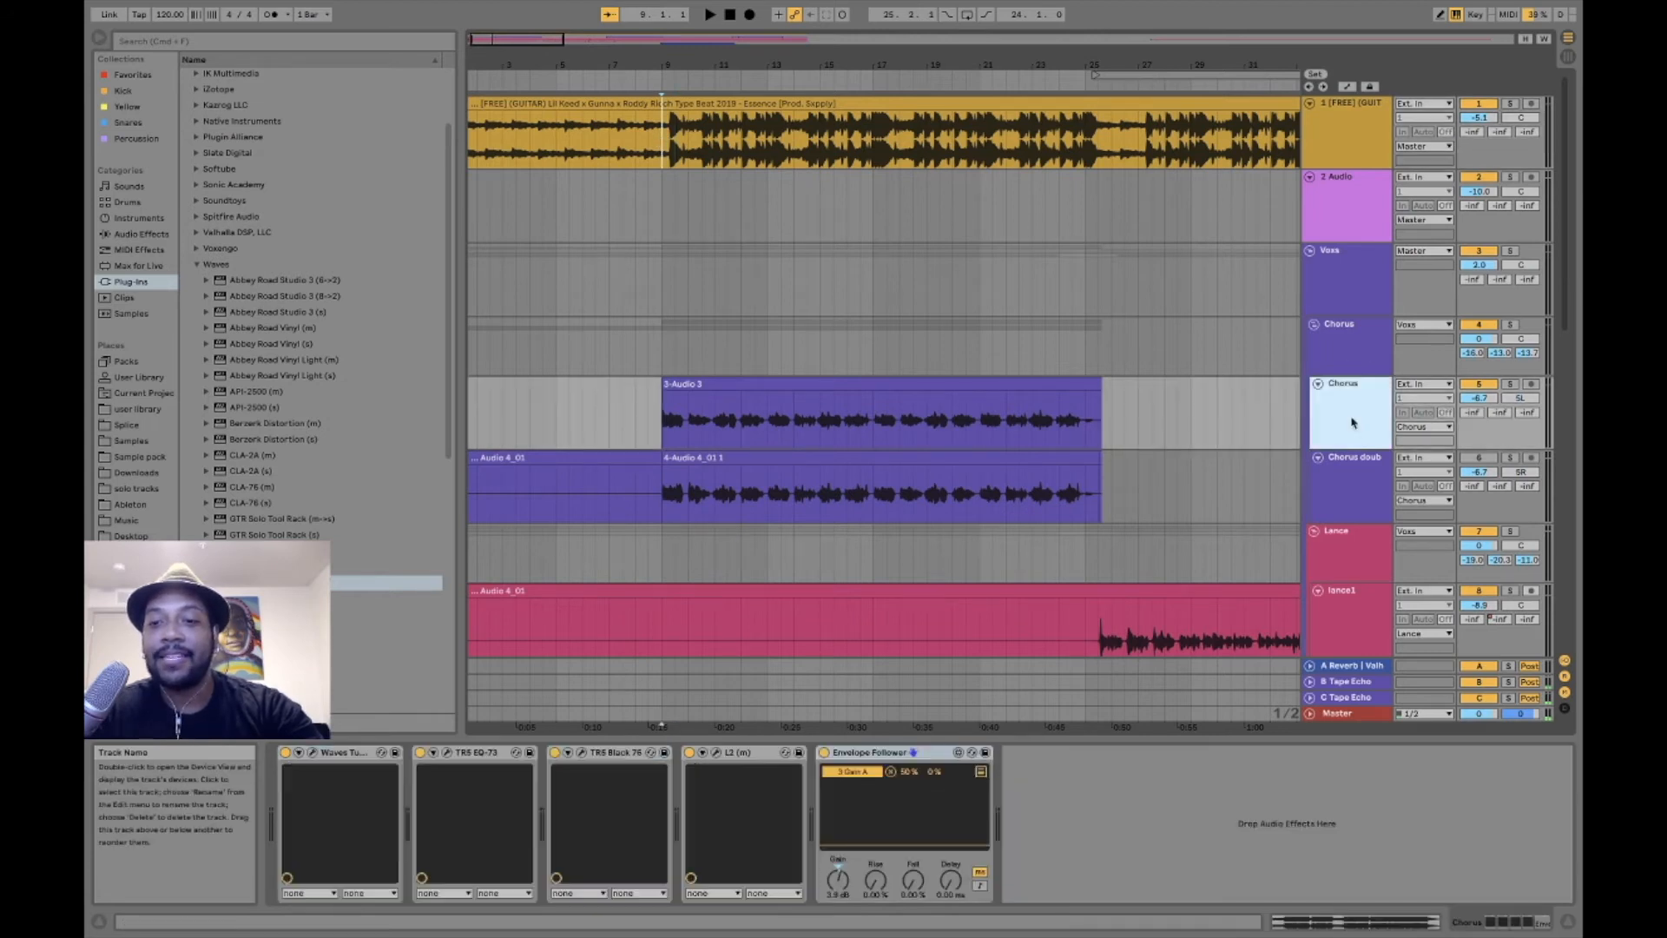
{"action": "left_click", "coordinate": [867, 754]}
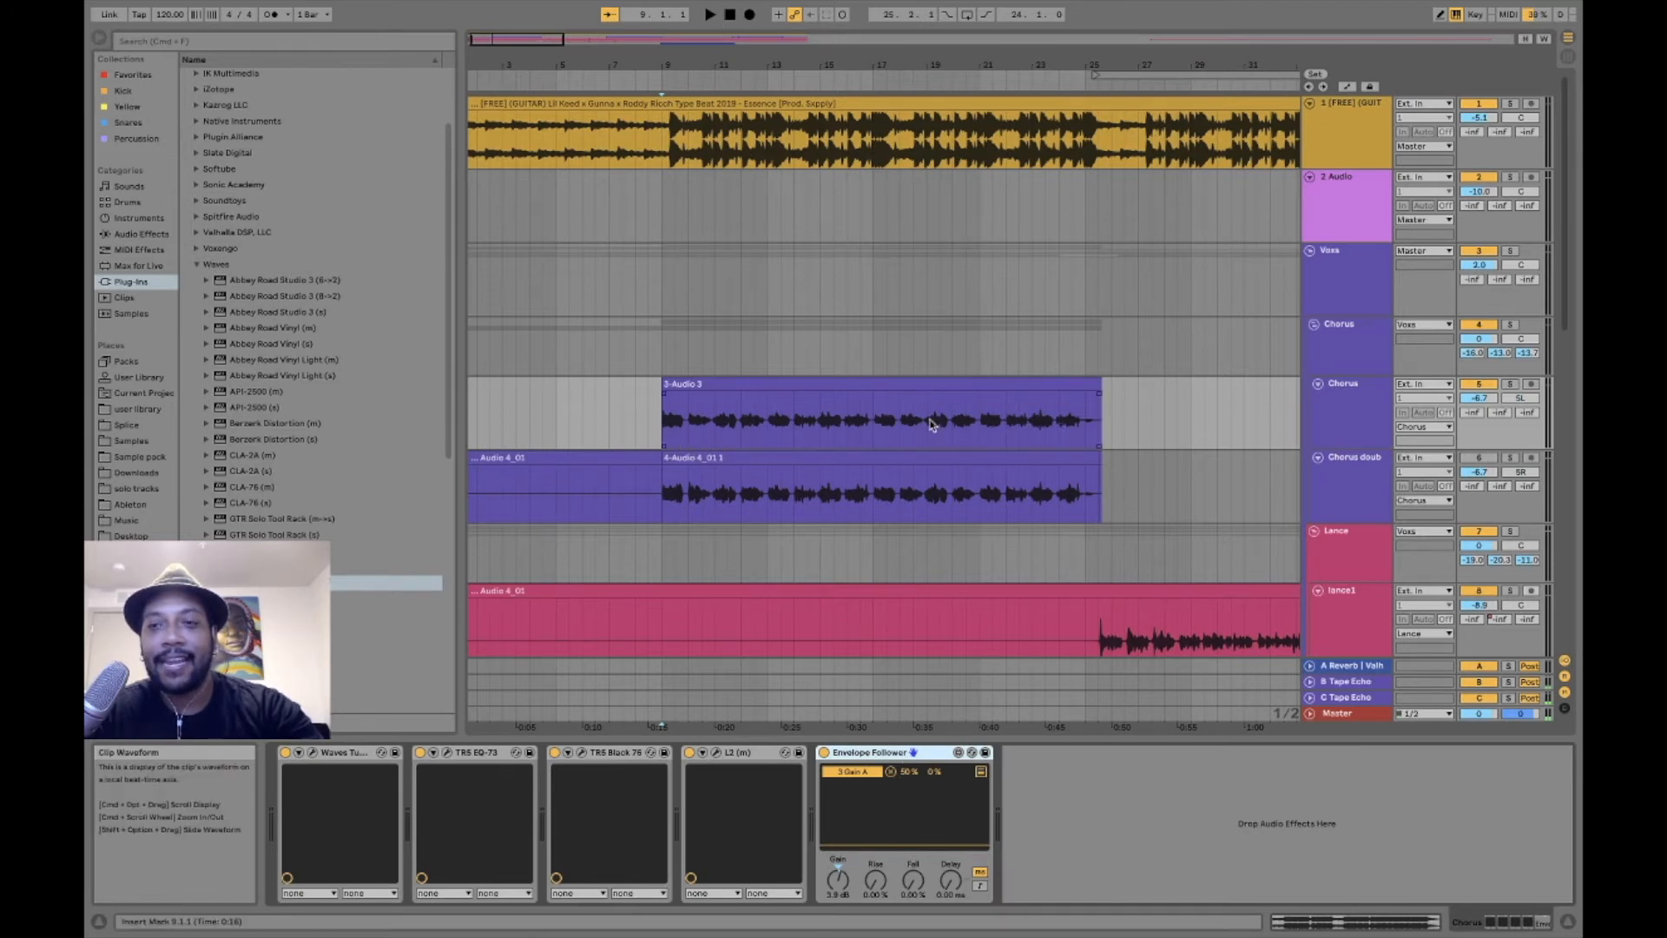
{"action": "left_click", "coordinate": [1352, 123]}
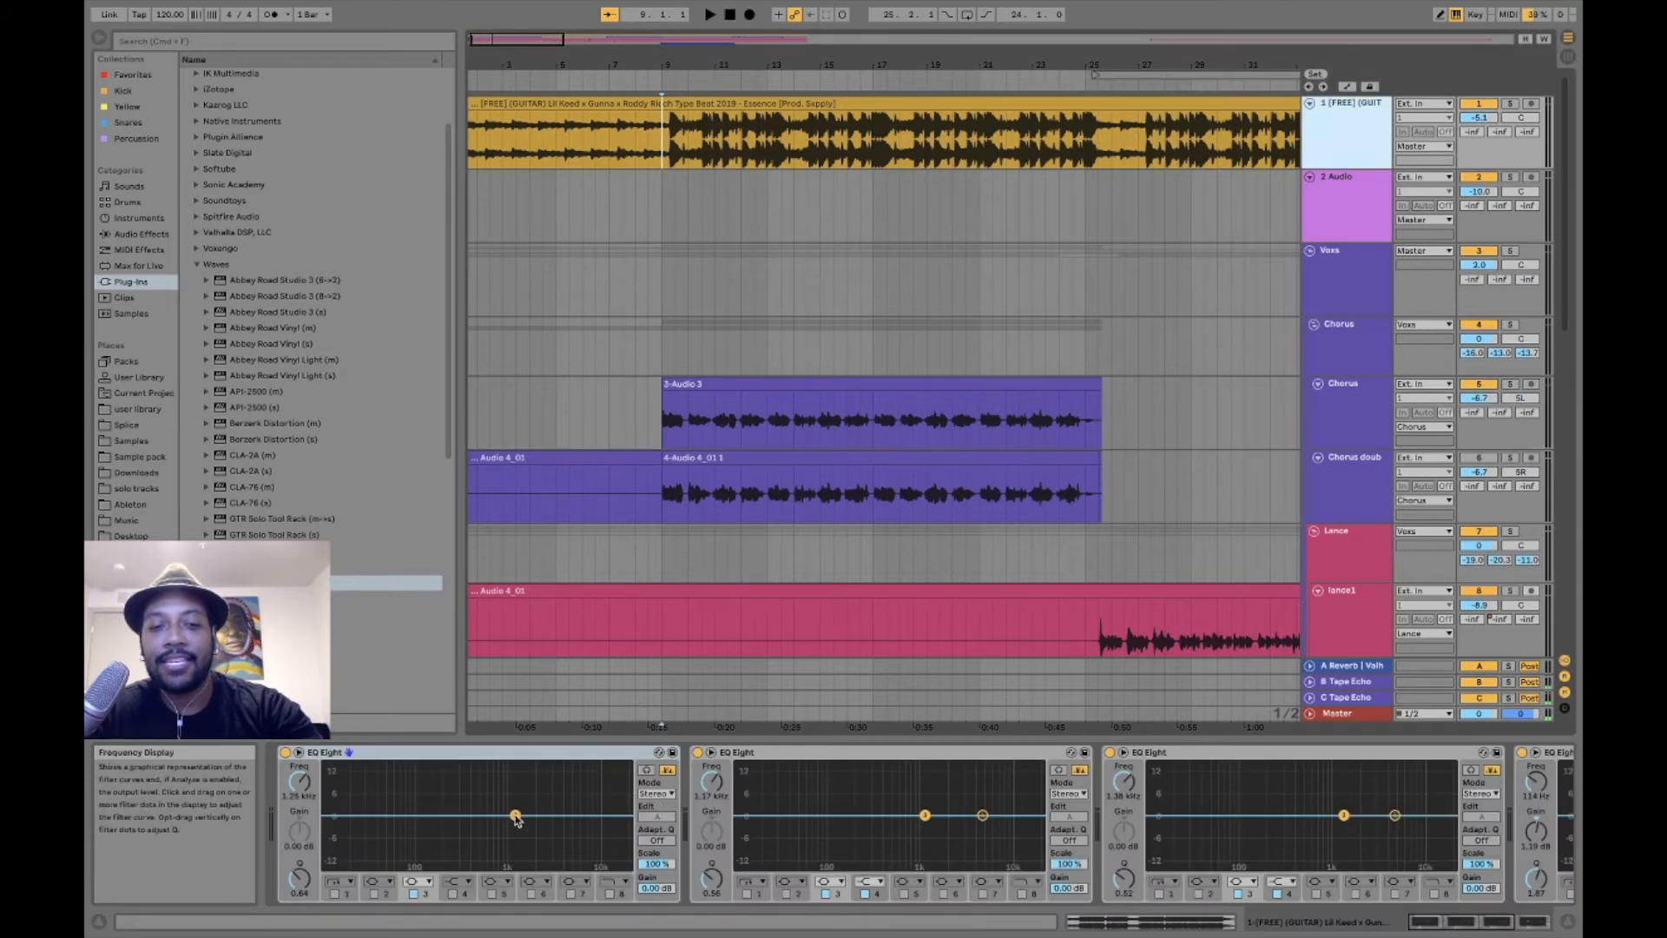
{"action": "key", "text": "space"}
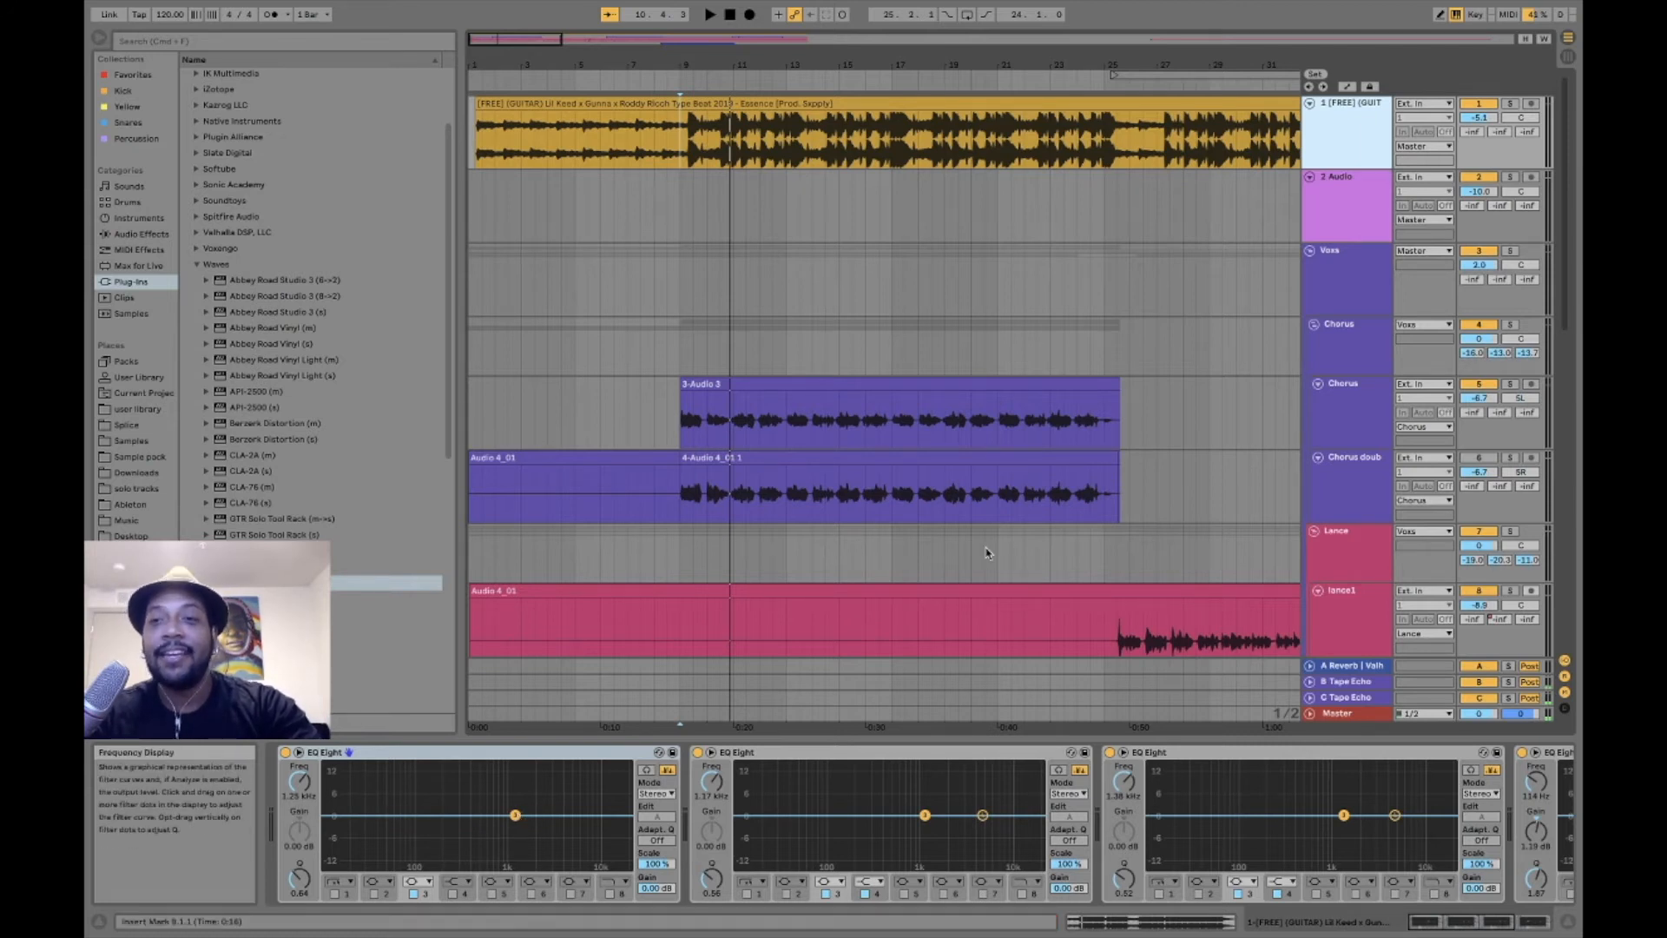
- Reactivate the Chorus doub track, and play the chorus while comparing the Chorus track's Envelope Follower switched off and on
{"action": "left_click", "coordinate": [1347, 396]}
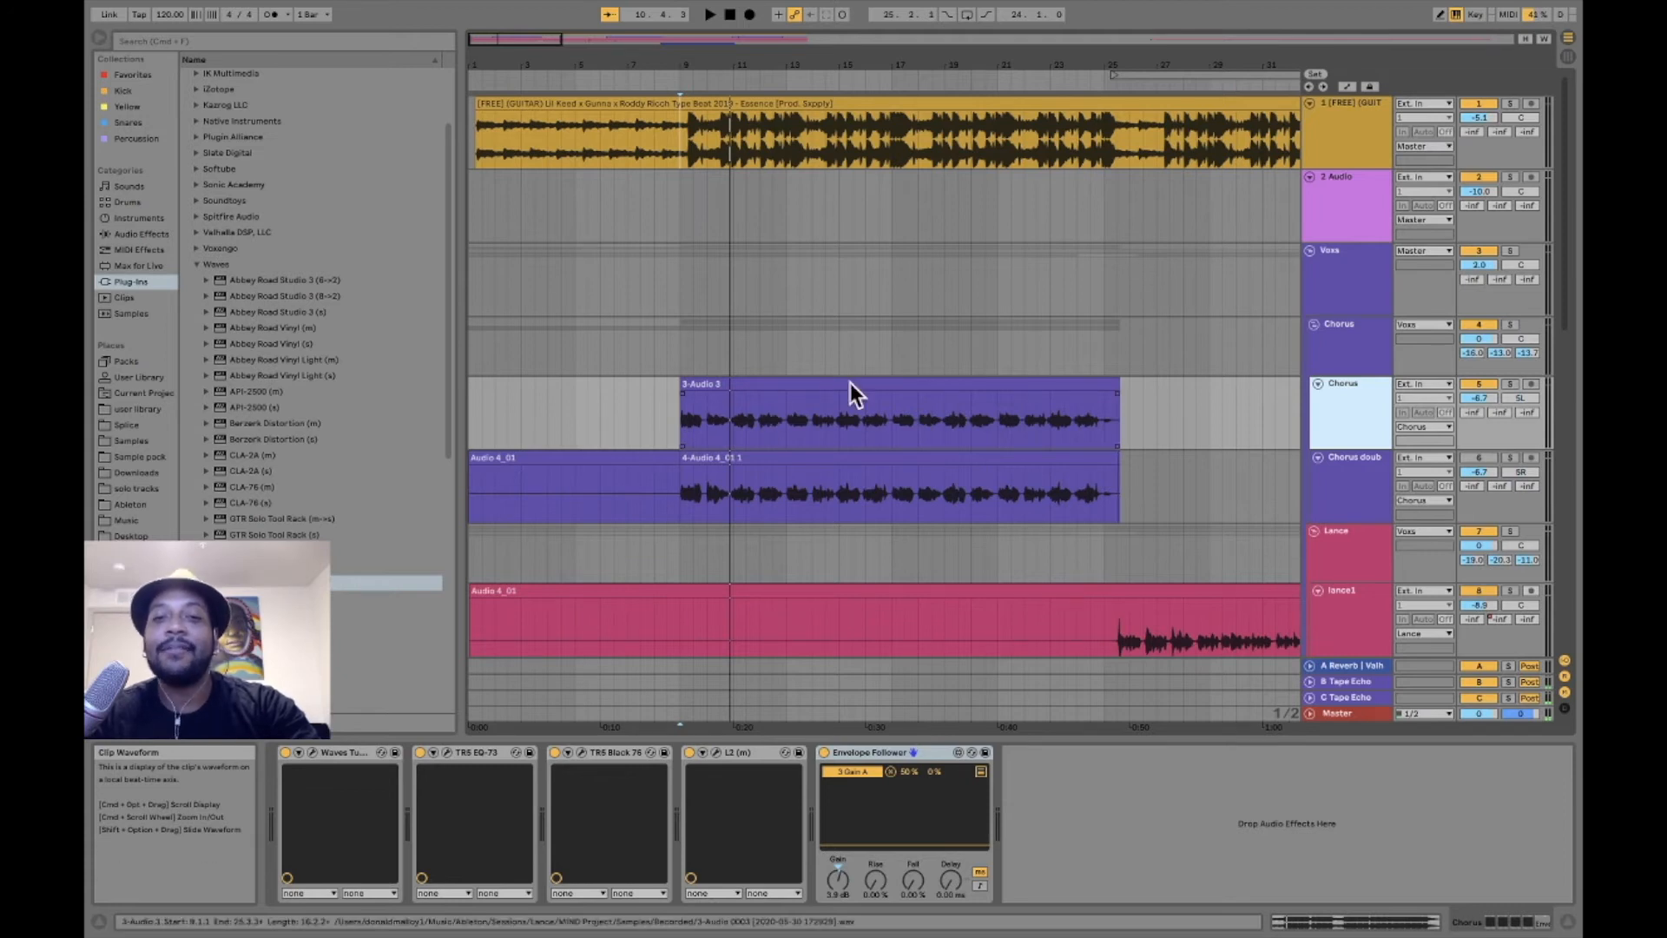
{"action": "left_click", "coordinate": [1480, 458]}
{"action": "key", "text": "space"}
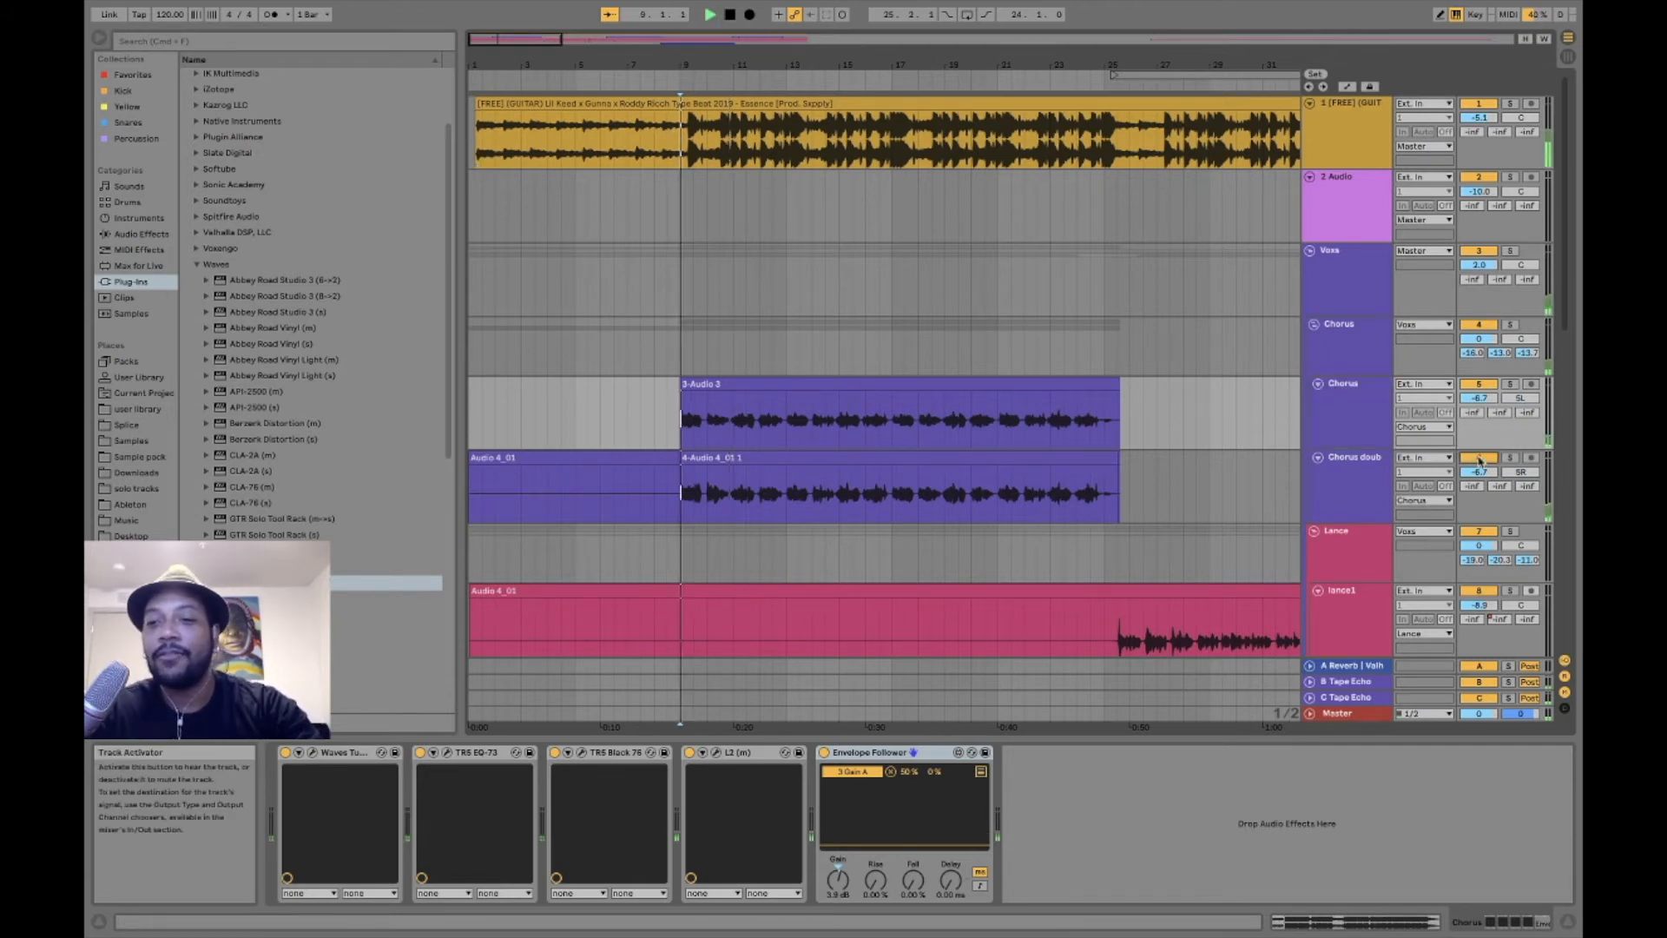
{"action": "left_click", "coordinate": [825, 753]}
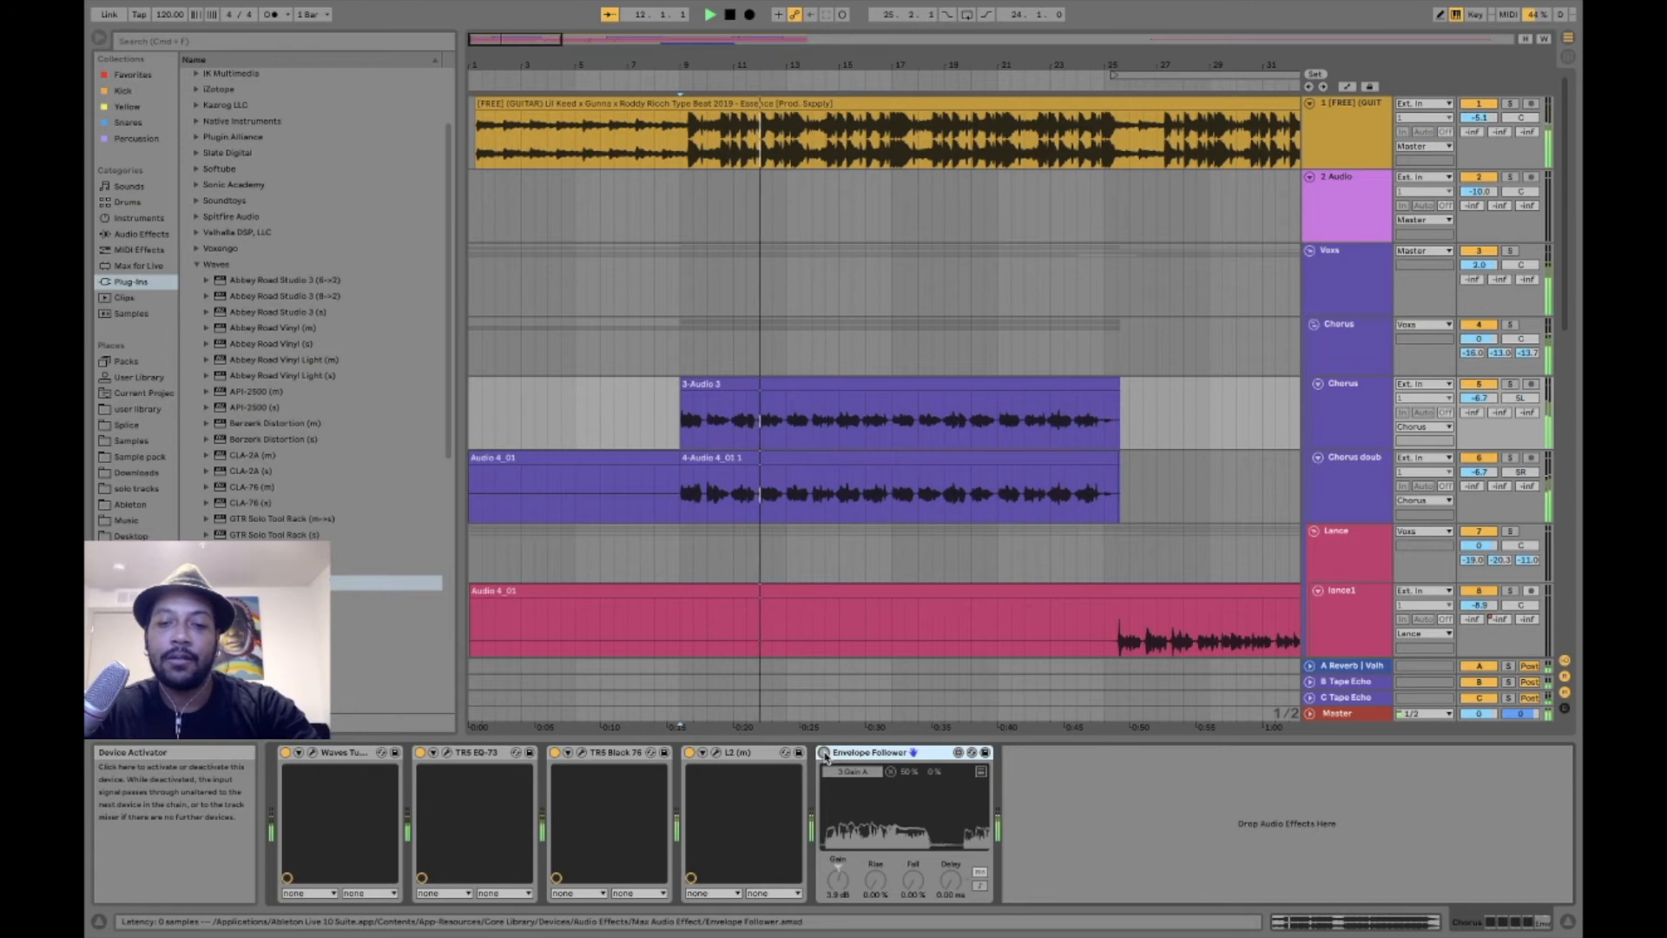
{"action": "left_click", "coordinate": [824, 753]}
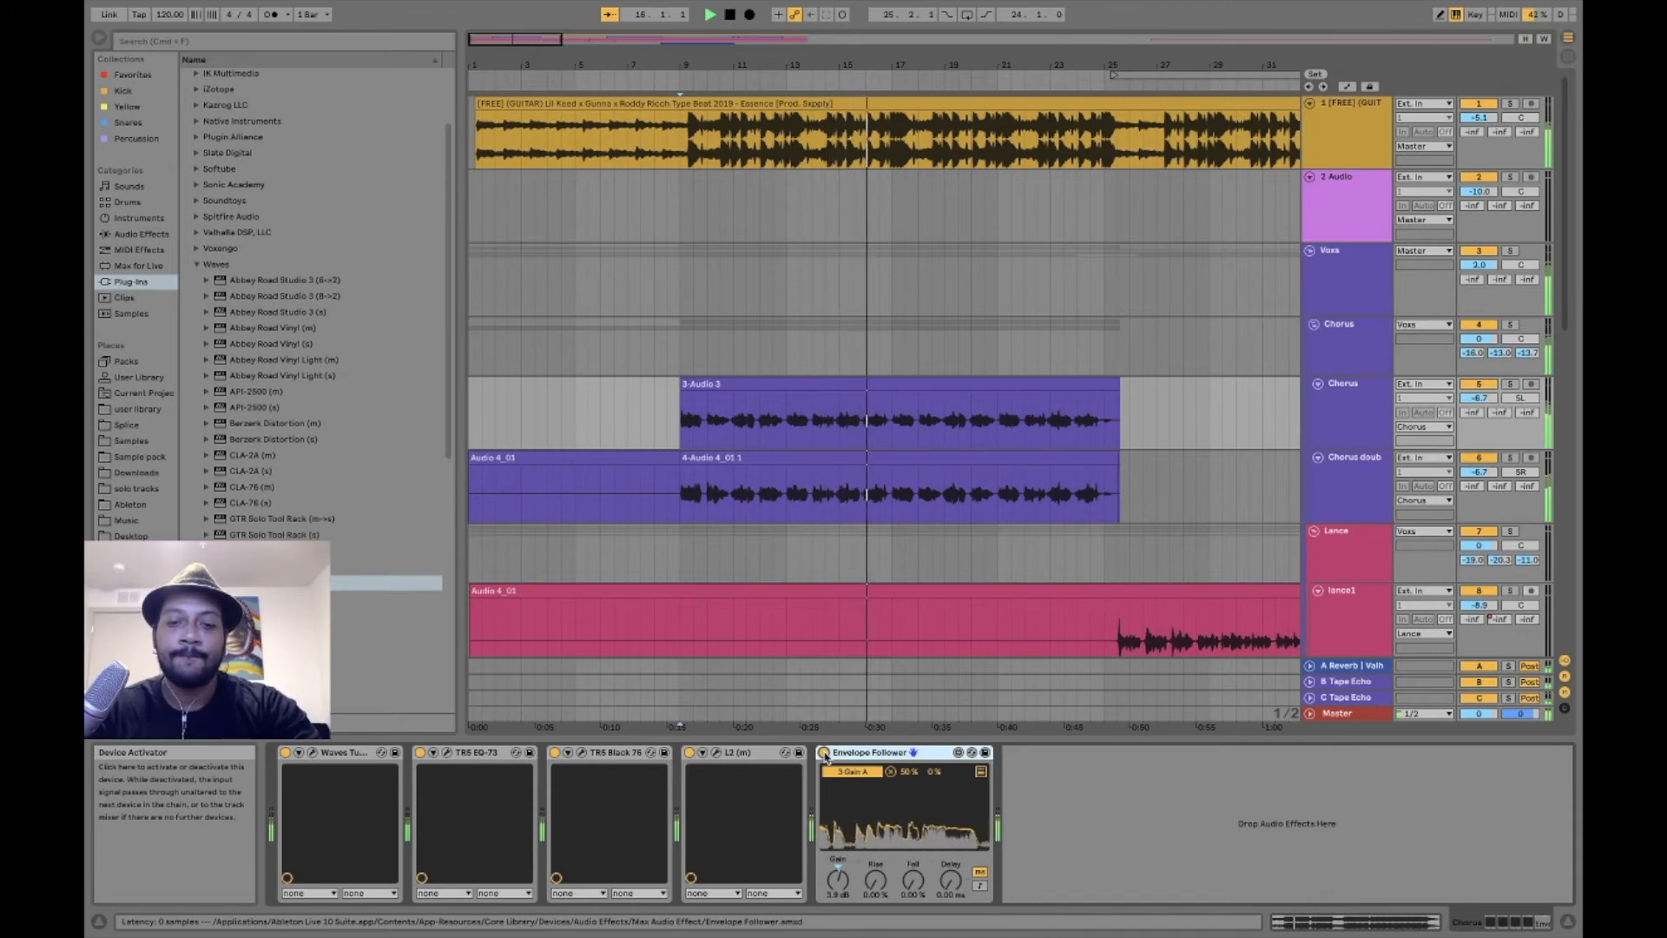
{"action": "key", "text": "space"}
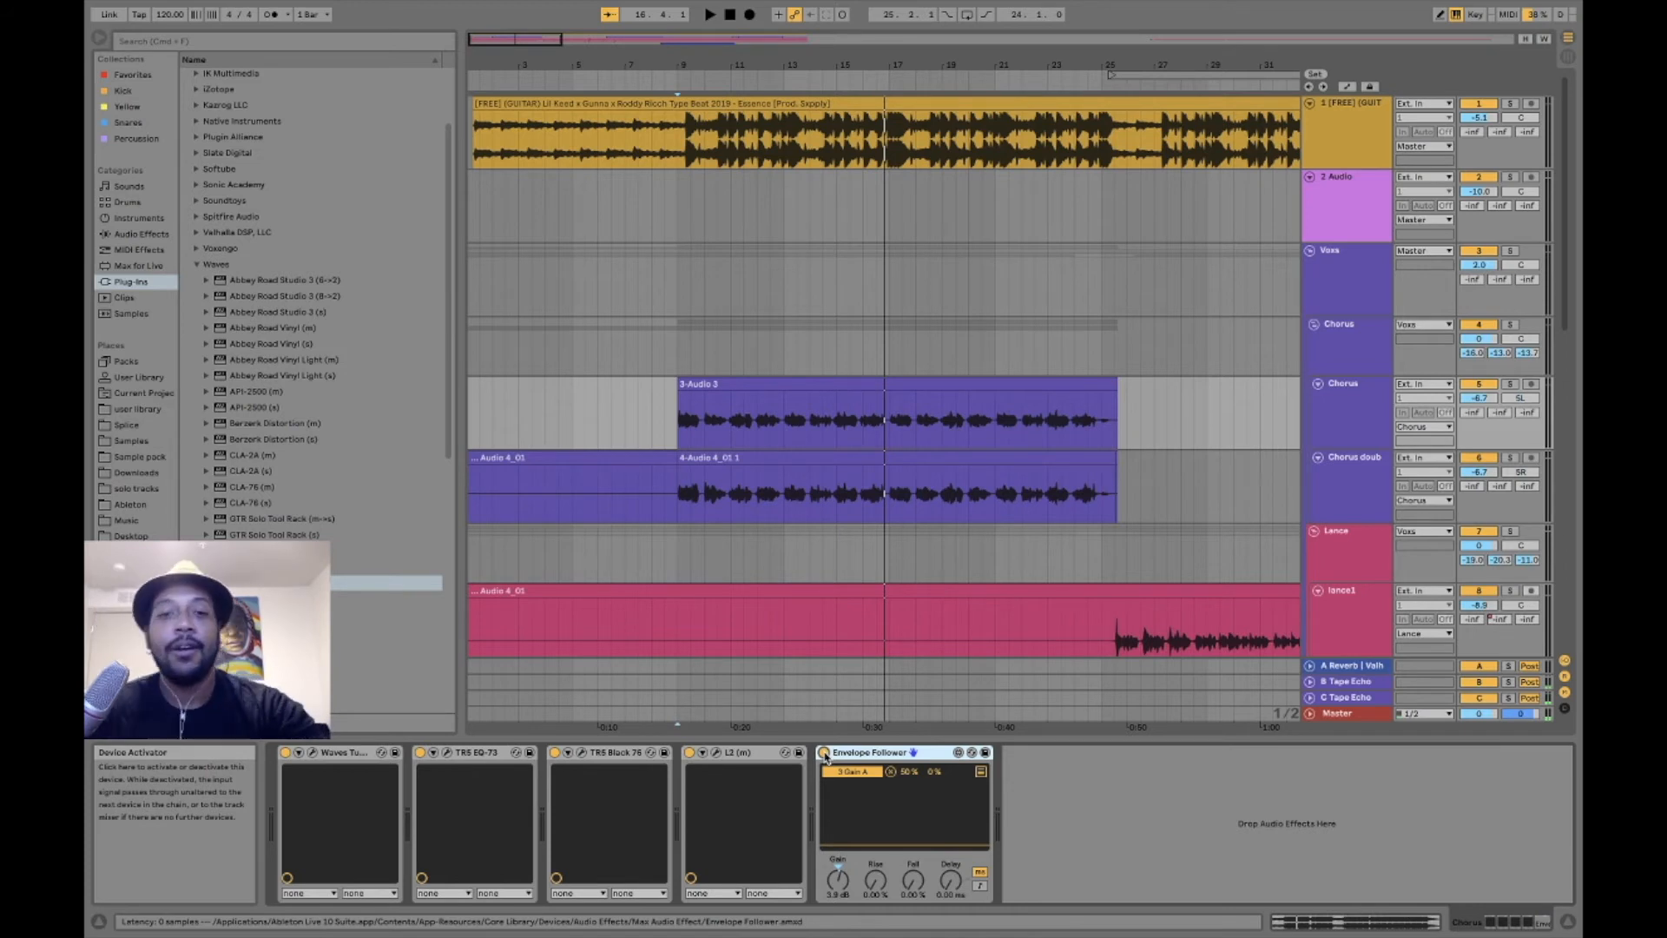
- View the settings of the Chorus doub track's EQ-73, Black 76 and L2 plug-ins, and close all three windows
{"action": "left_click", "coordinate": [676, 403]}
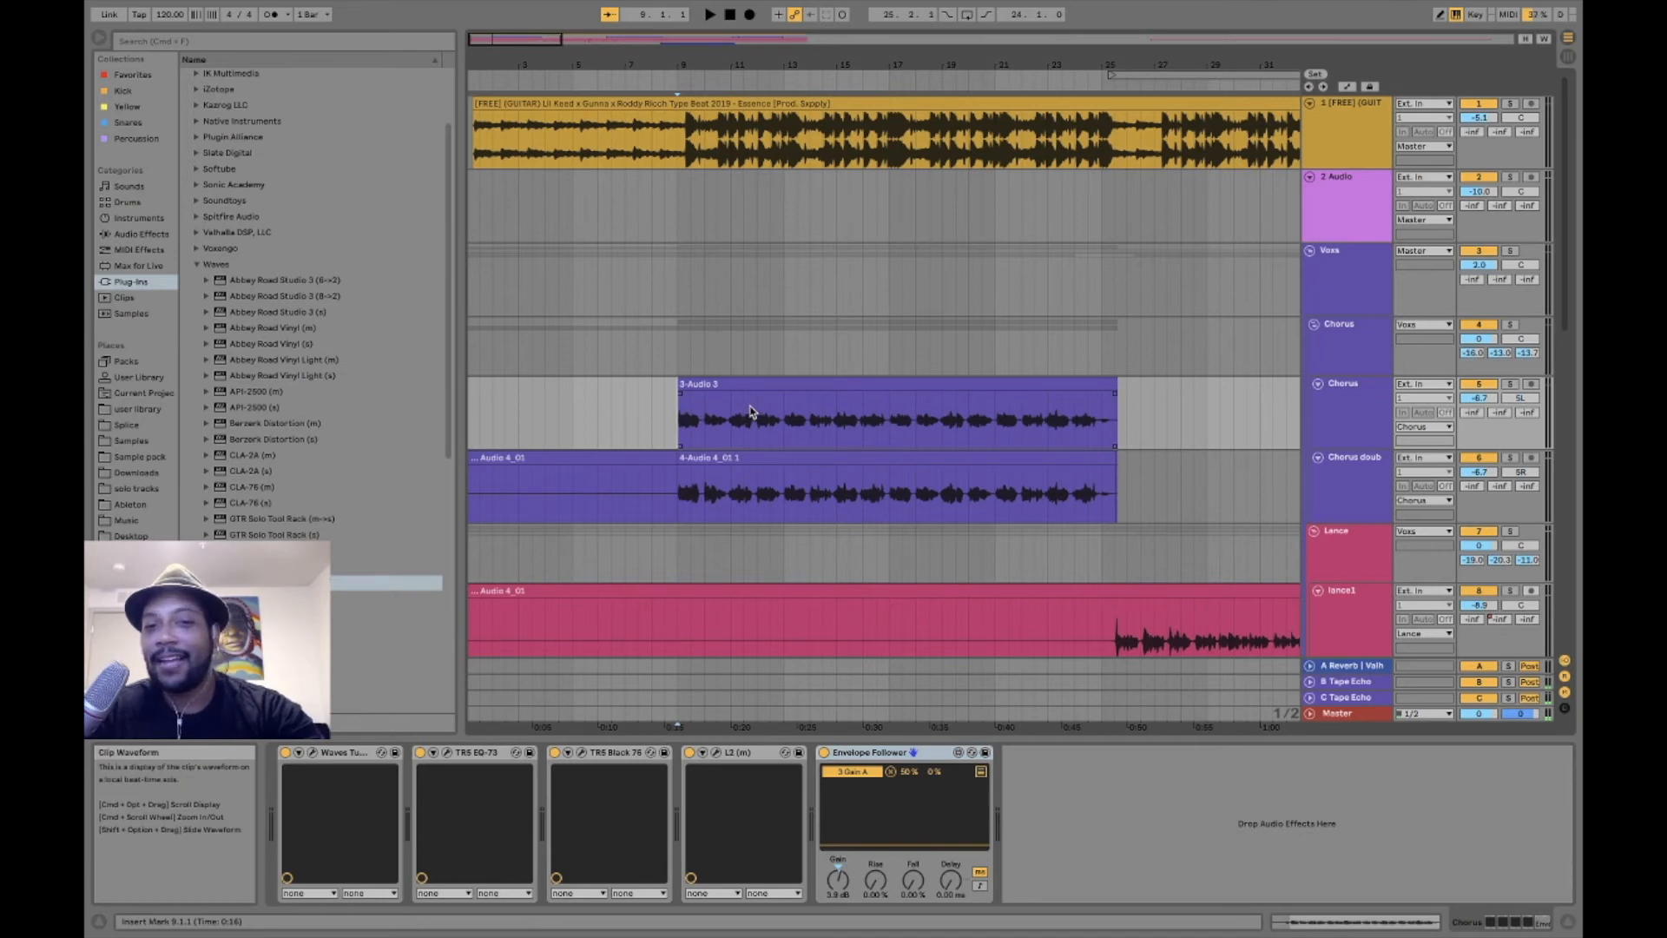
{"action": "left_click", "coordinate": [749, 487]}
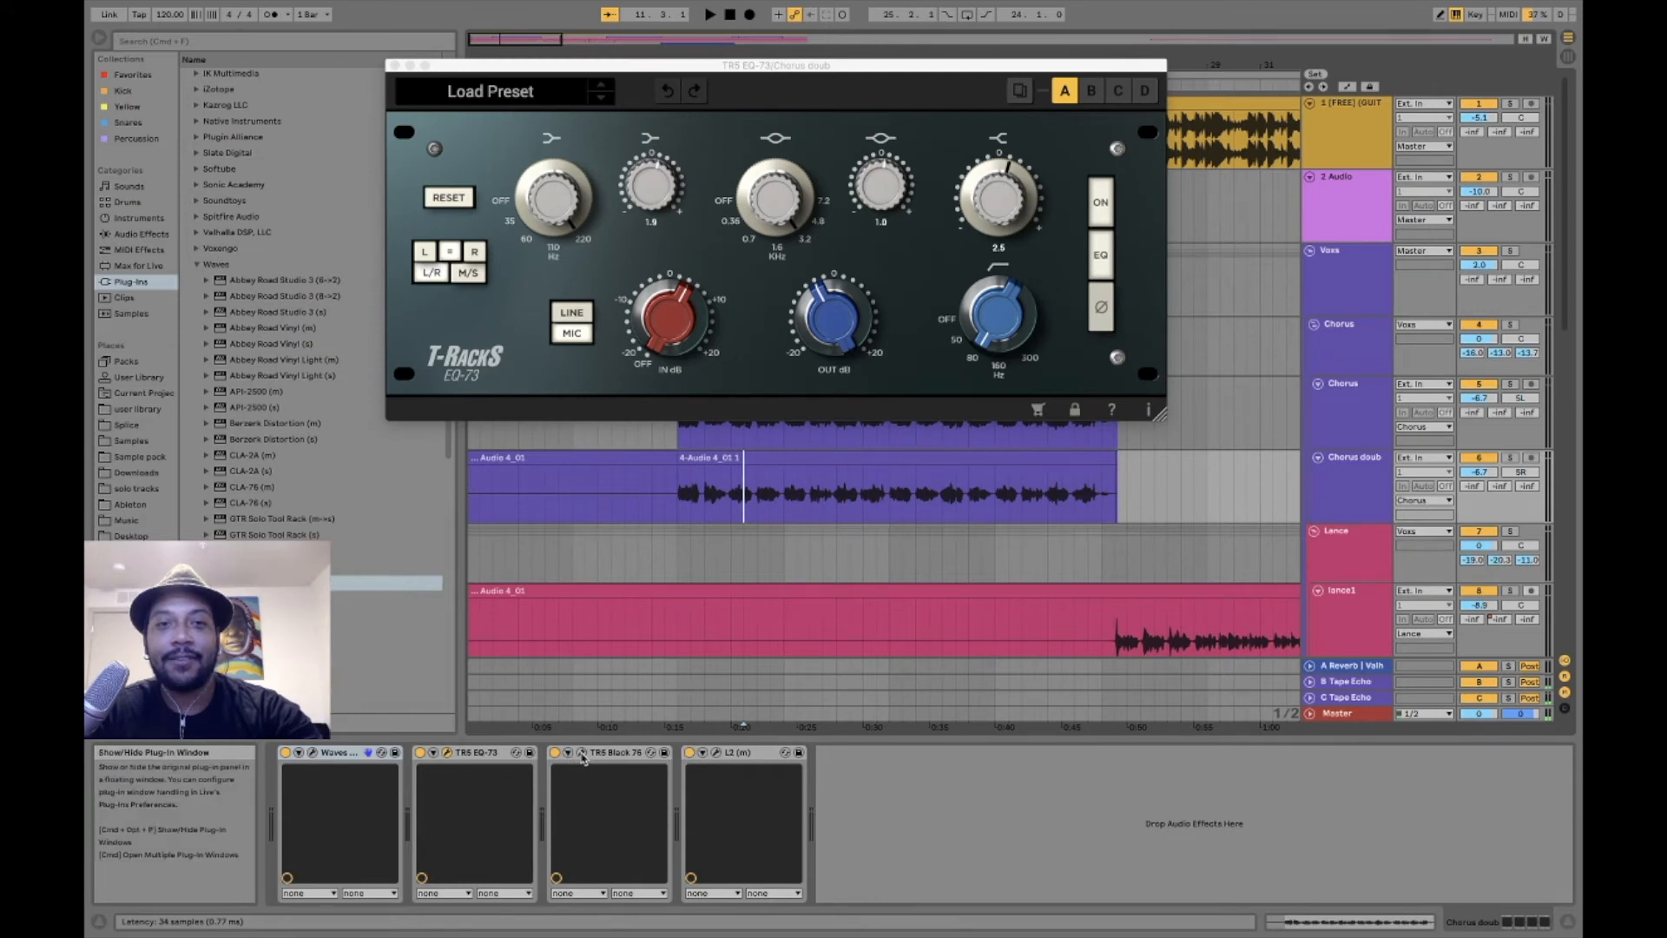
{"action": "left_click", "coordinate": [582, 753]}
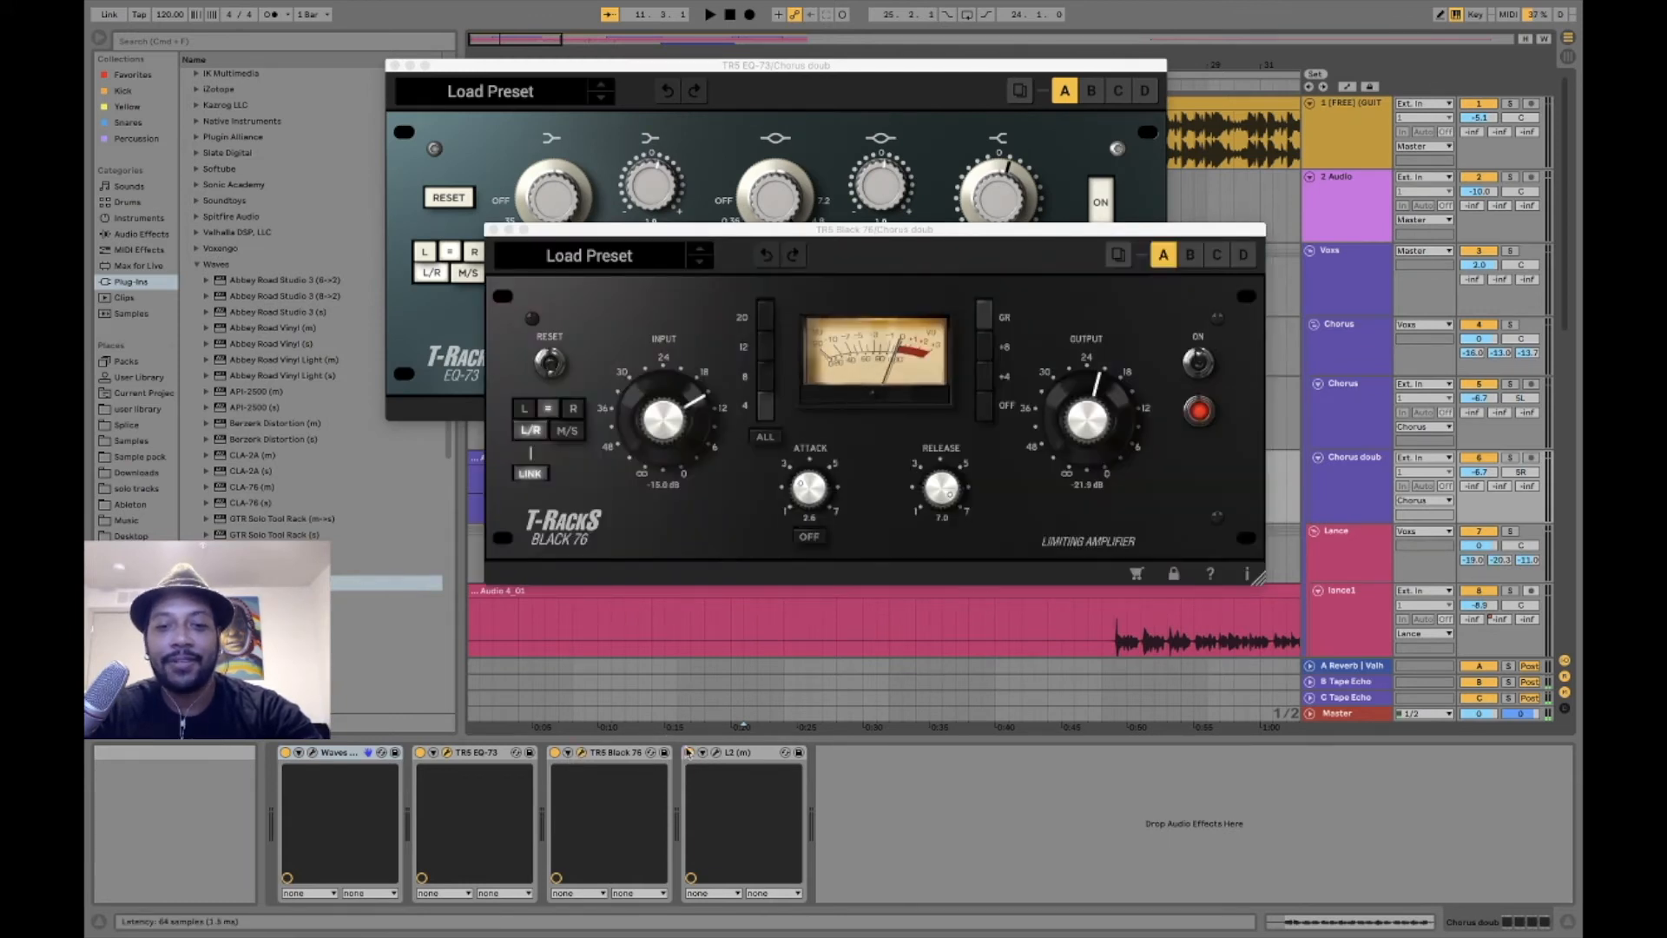
{"action": "left_click", "coordinate": [717, 754]}
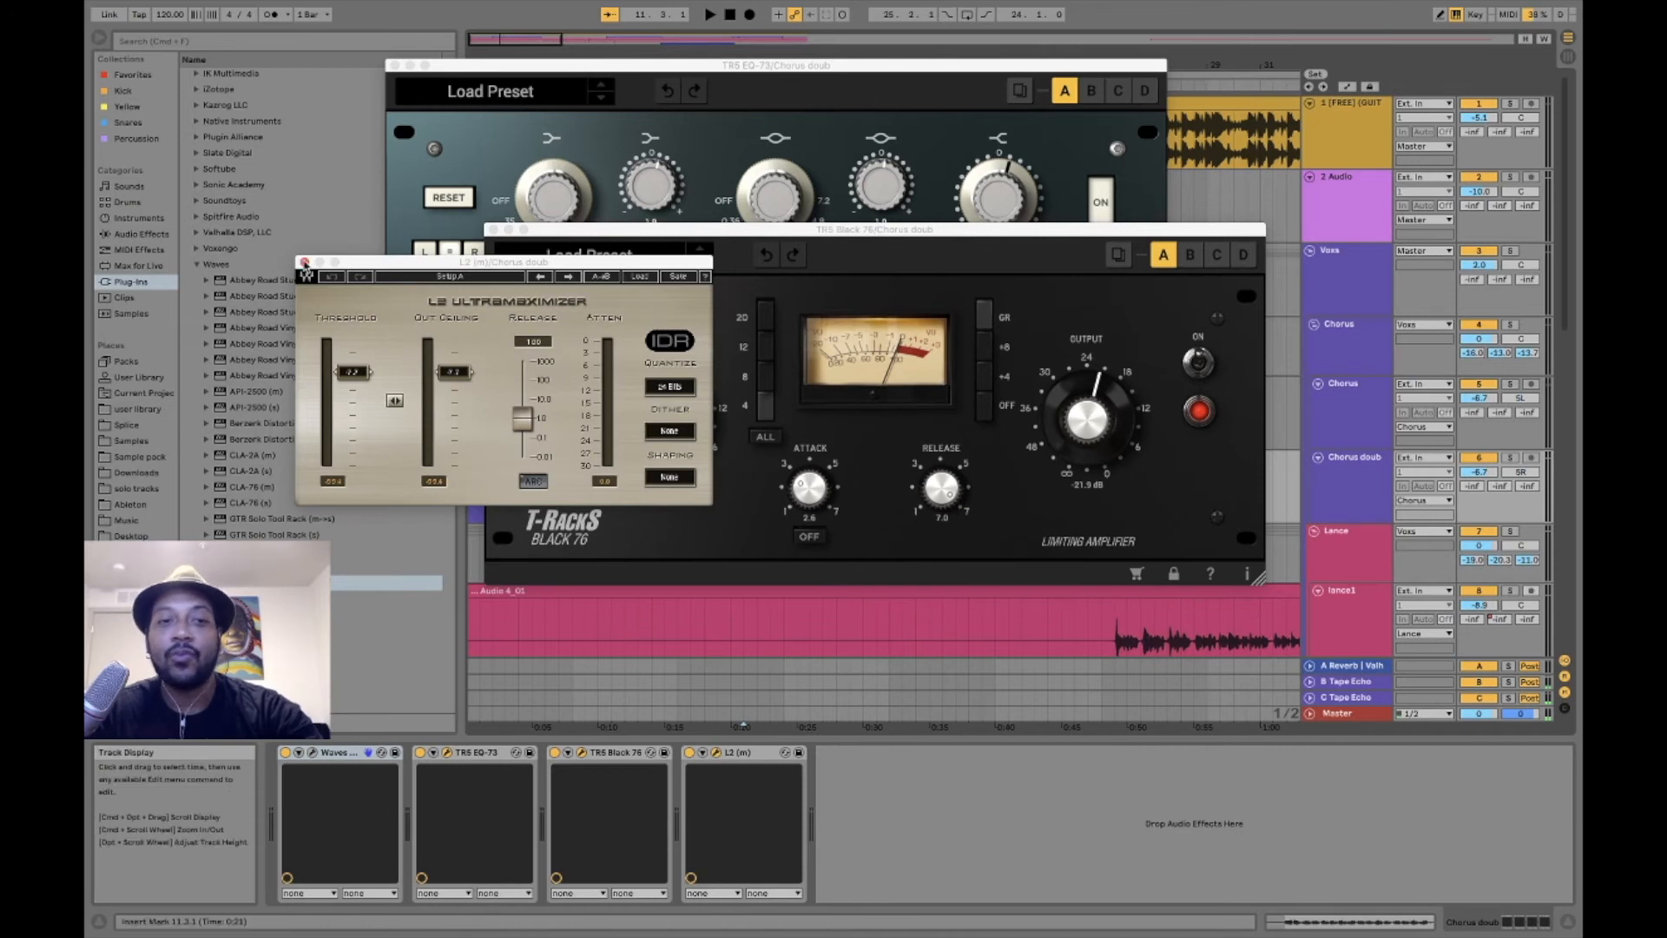
{"action": "left_click", "coordinate": [304, 262]}
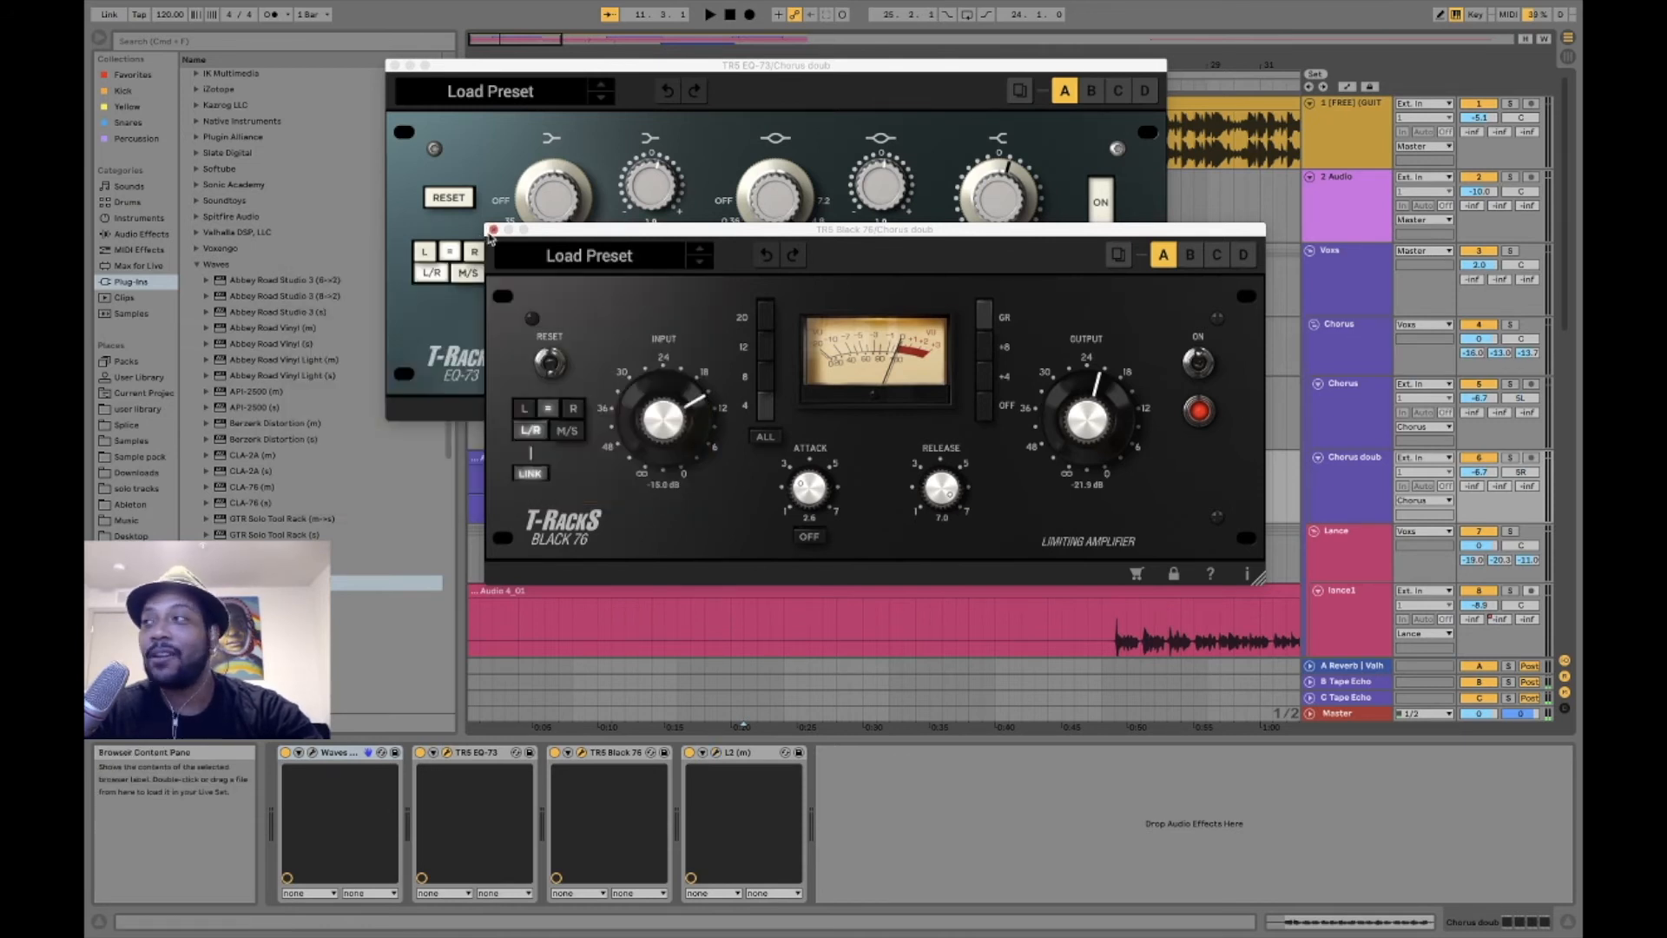
{"action": "left_click", "coordinate": [492, 231]}
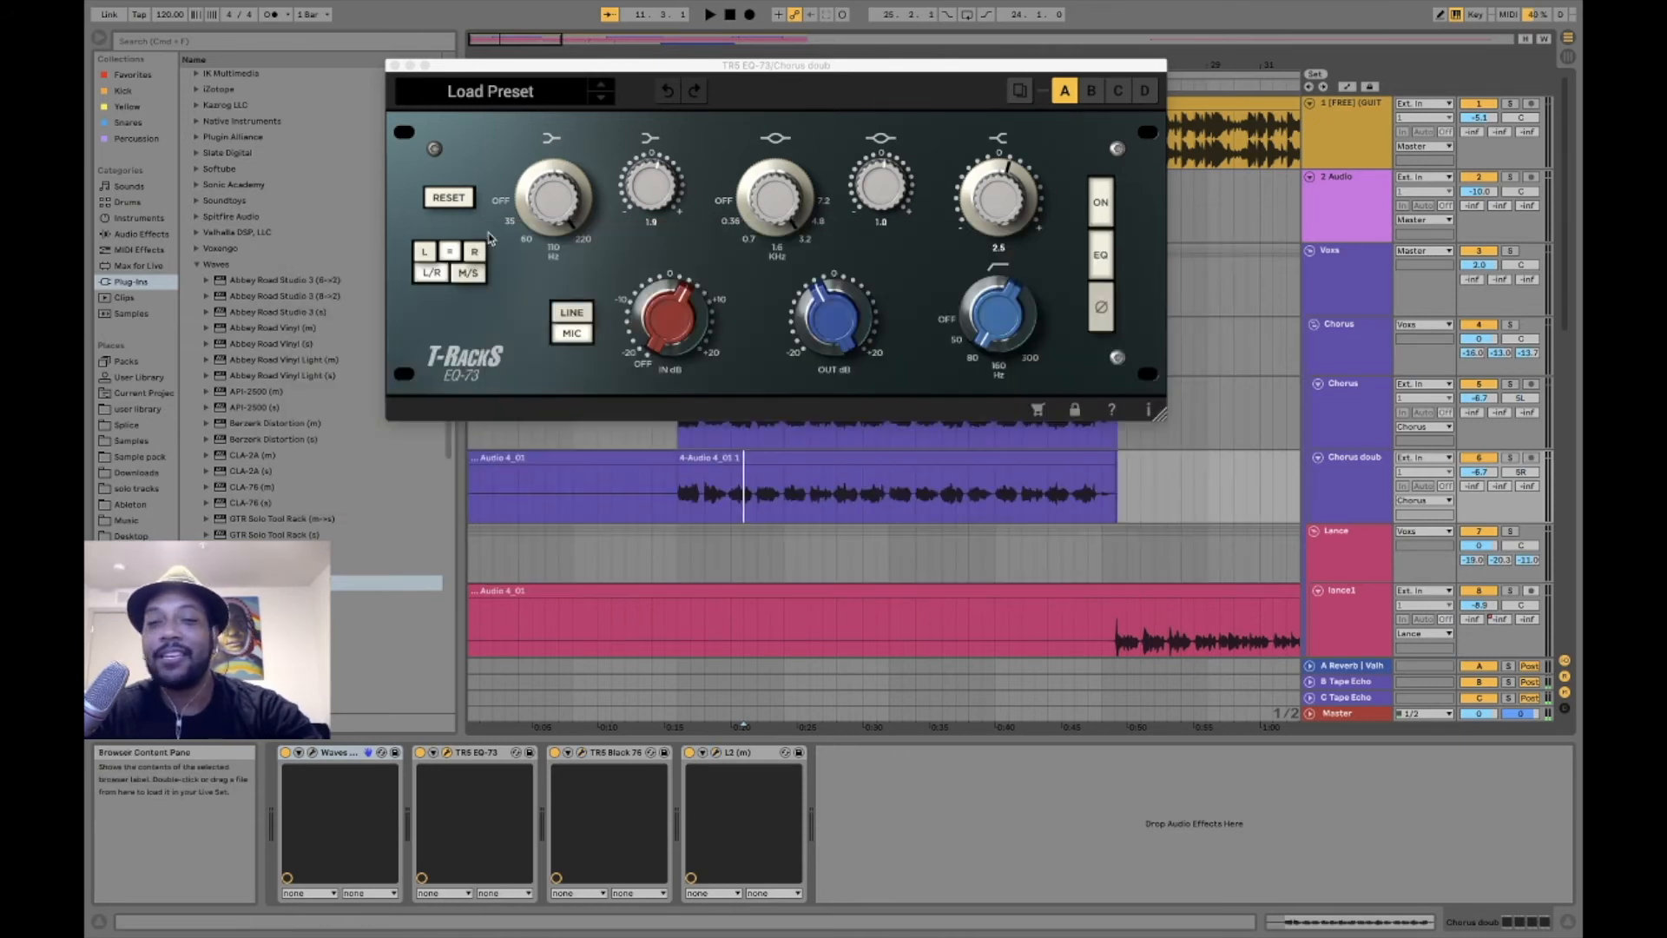
{"action": "left_click", "coordinate": [394, 66]}
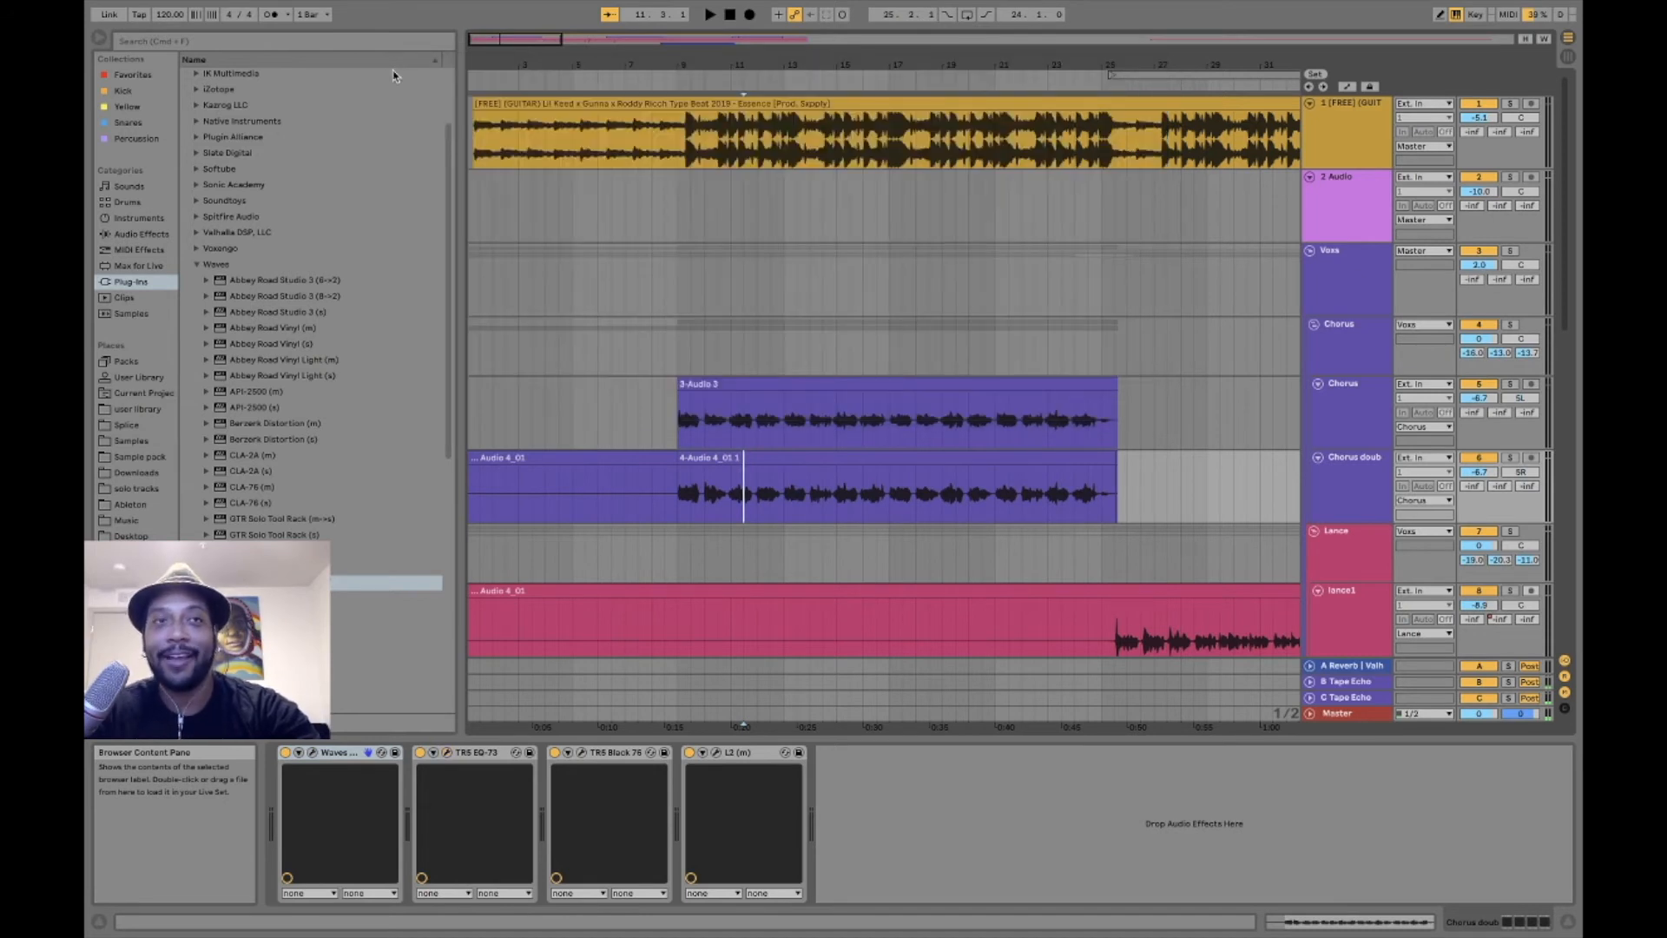
- Place the insert marker at bar 9, where the first clip on the Chorus track starts
{"action": "left_click", "coordinate": [677, 495]}
{"action": "scroll", "coordinate": [676, 495], "scroll_direction": "down", "scroll_amount": 5}
{"action": "scroll", "coordinate": [1115, 396], "scroll_direction": "up", "scroll_amount": 3}
{"action": "left_click", "coordinate": [678, 234]}
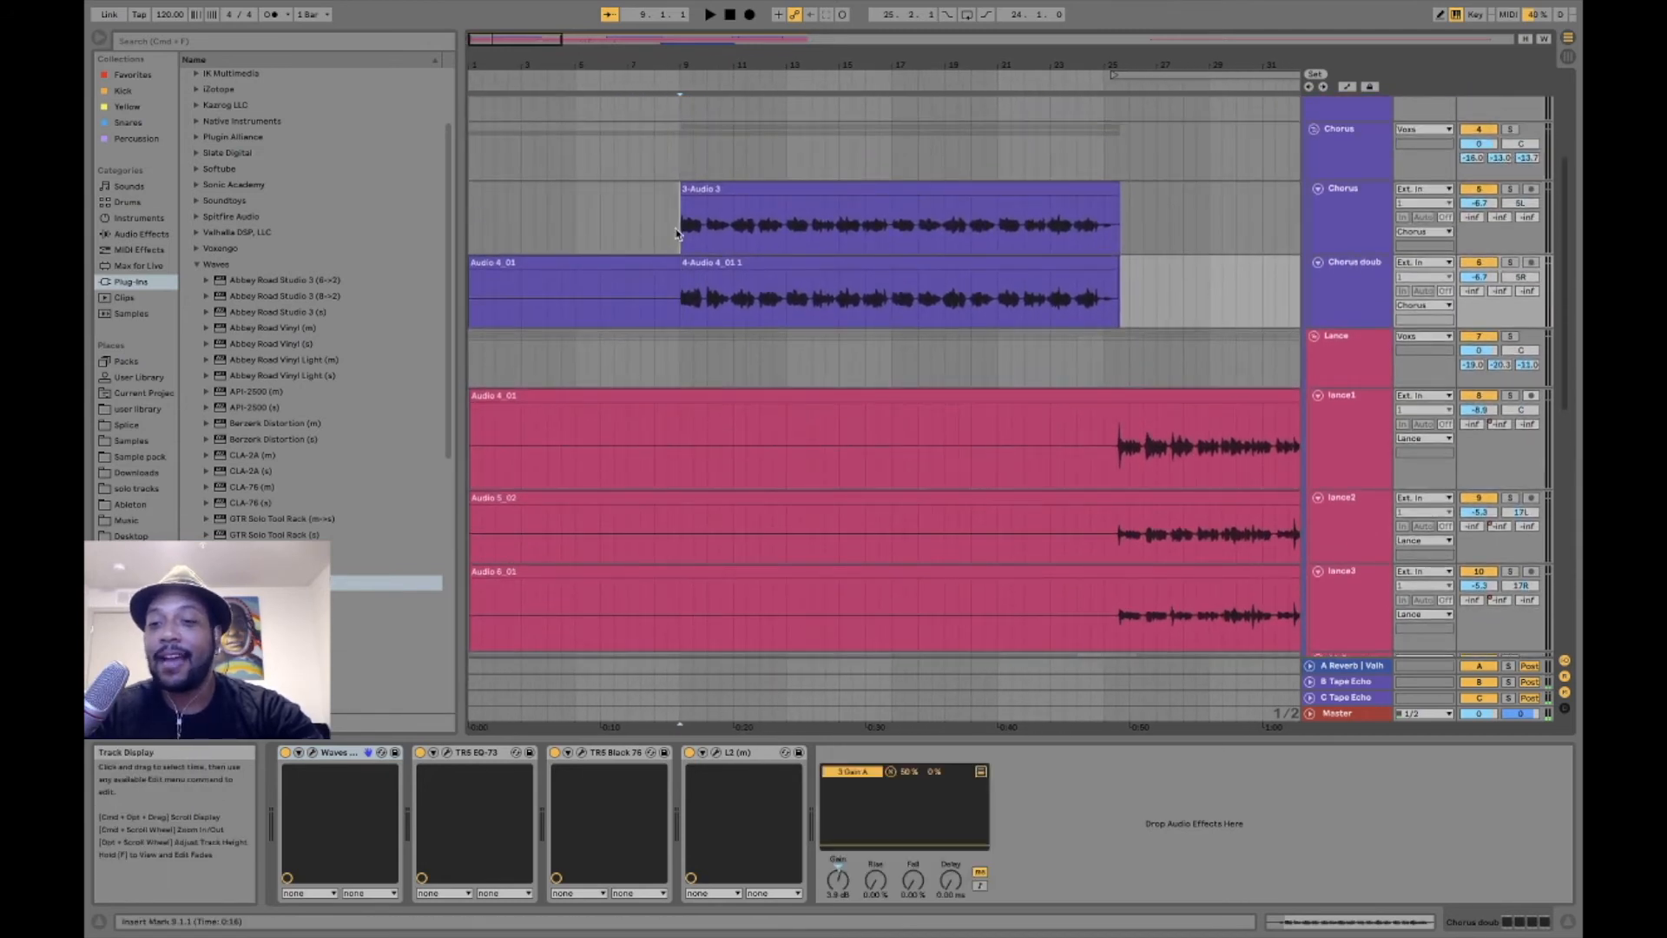
- View the ValhallaRoom settings on return track A Reverb, and close the plug-in window
{"action": "left_click", "coordinate": [1372, 667]}
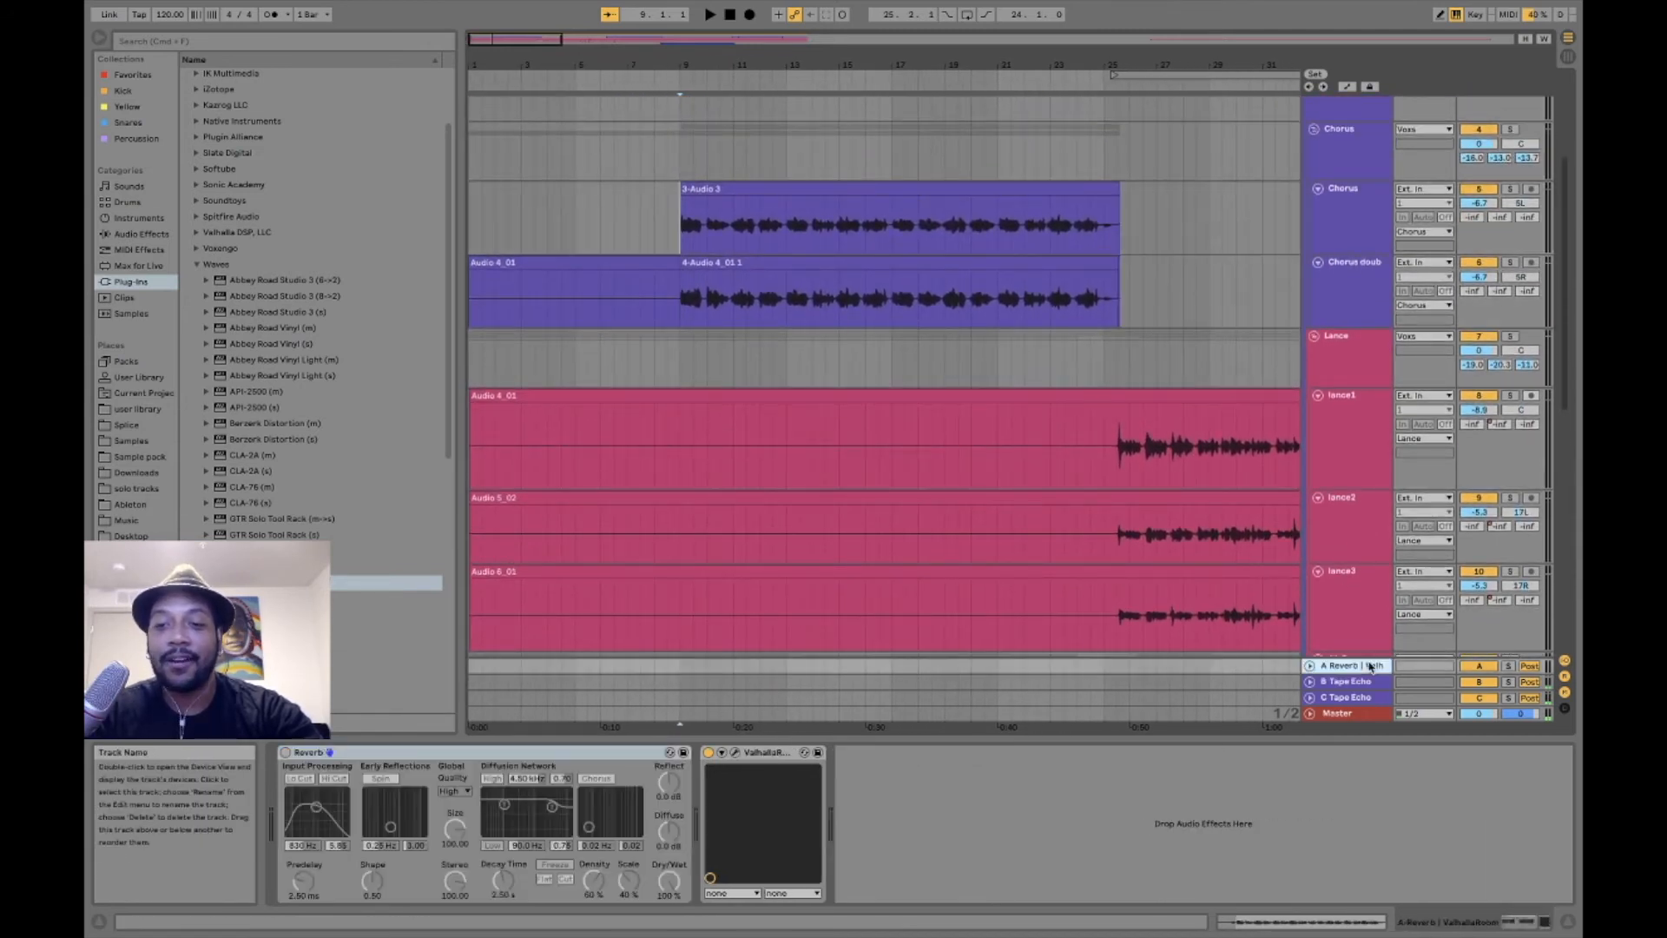
{"action": "left_click", "coordinate": [738, 755]}
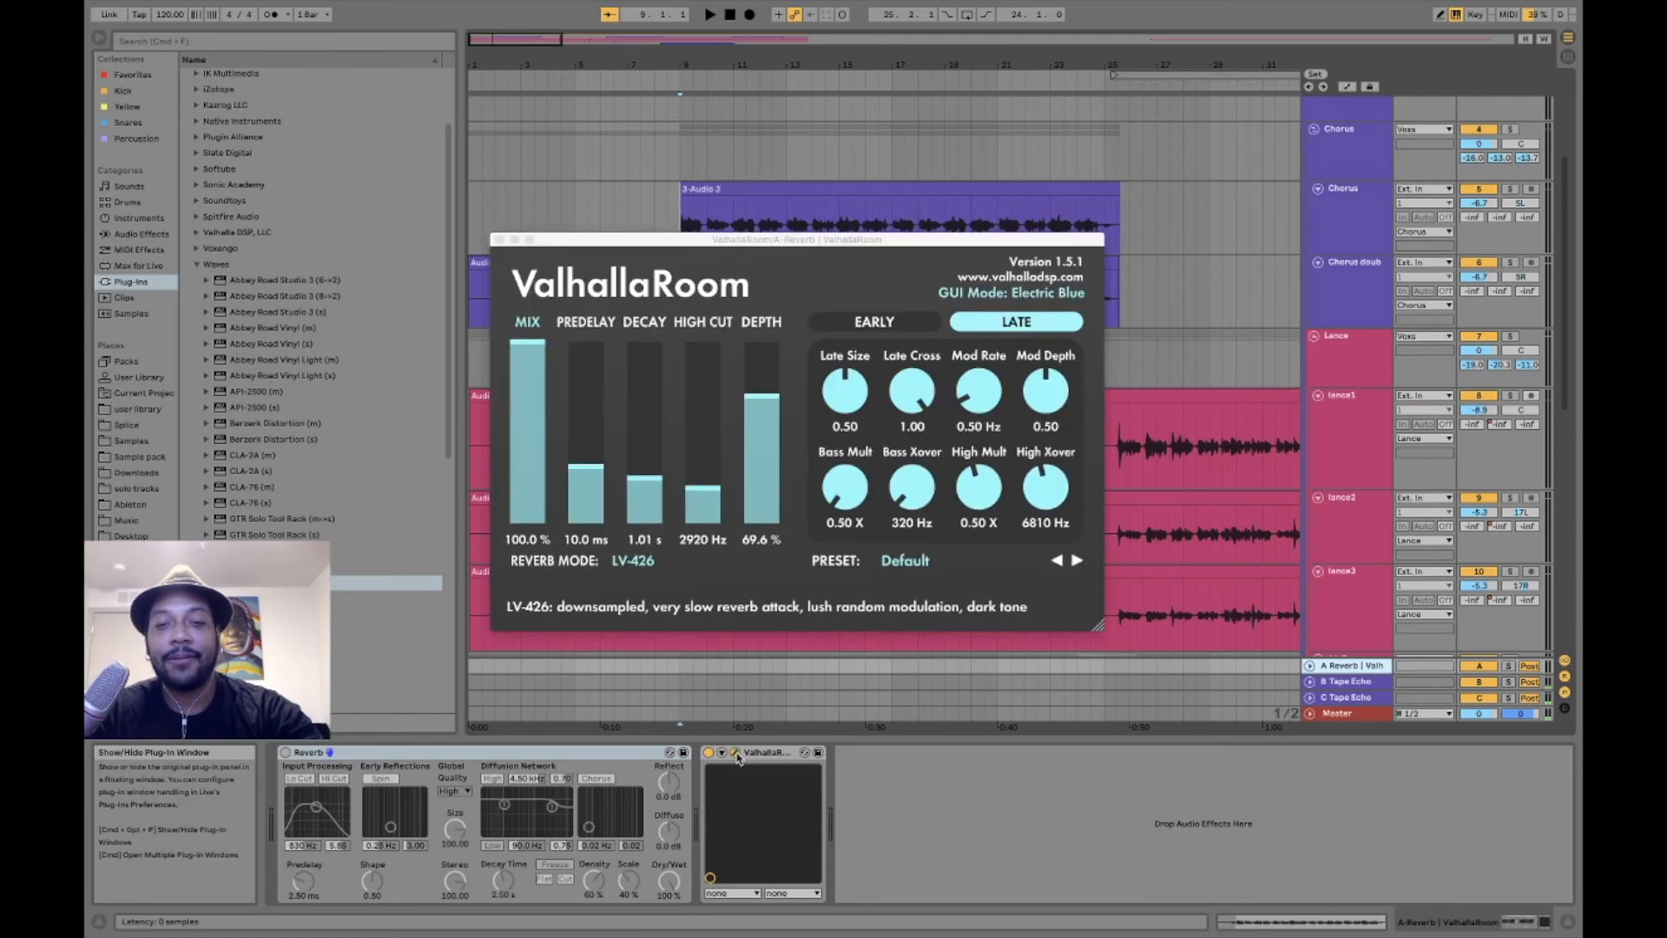
{"action": "left_click", "coordinate": [500, 240]}
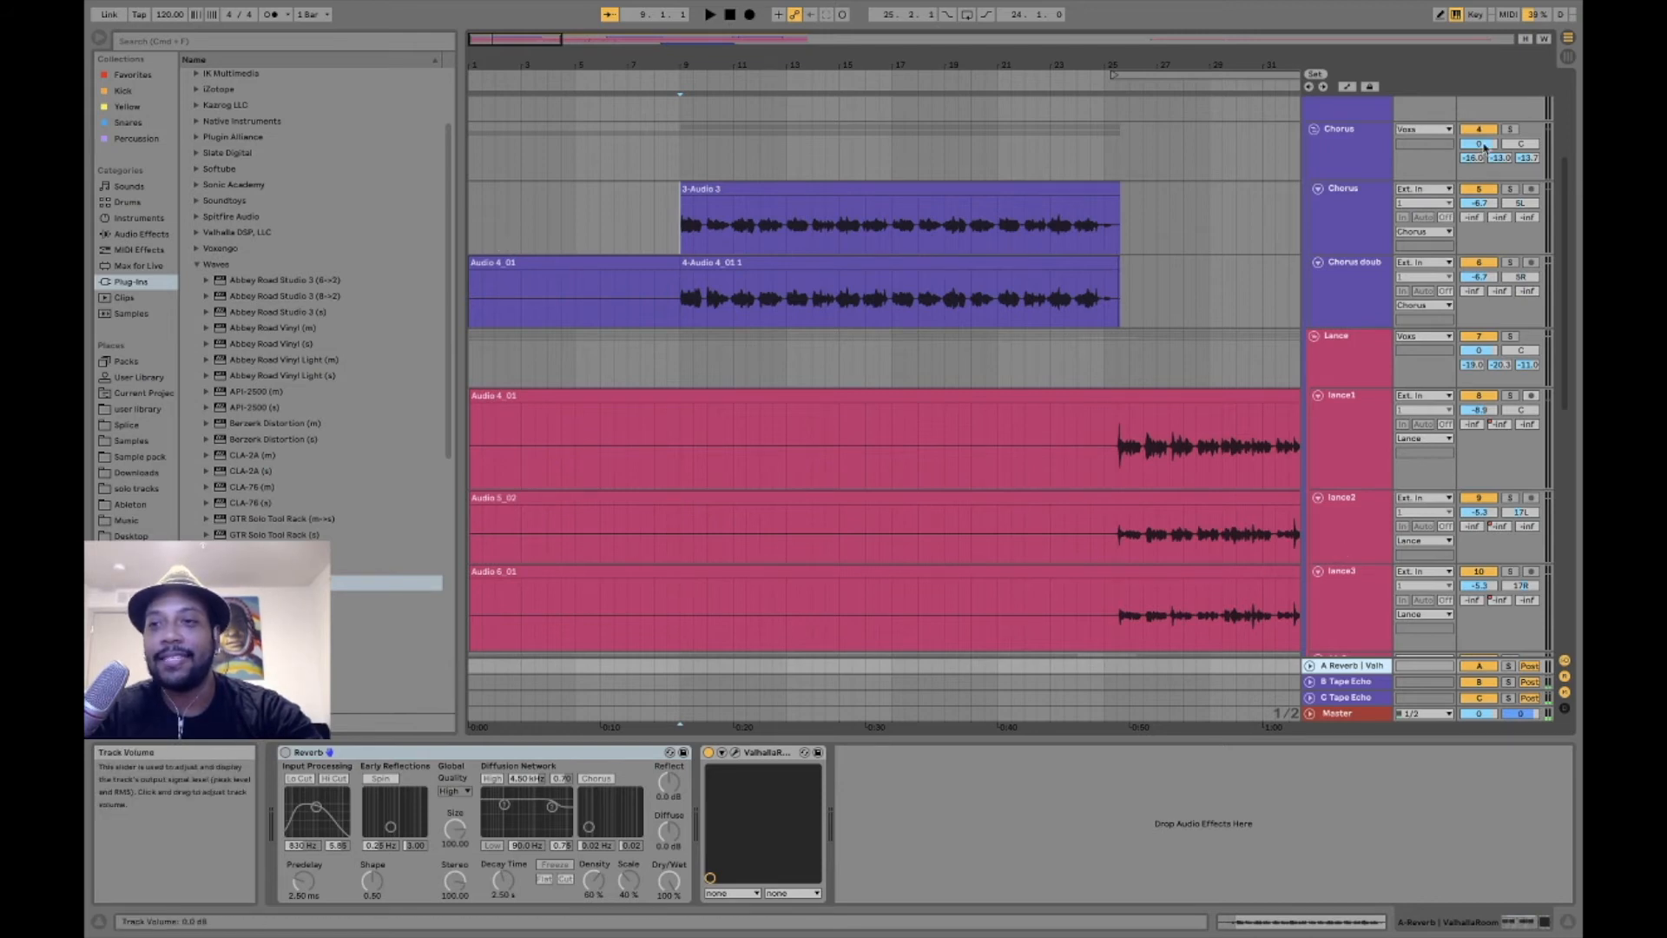
- View the delay and filter settings of the Tape Echo devices on return tracks B and C
{"action": "left_click", "coordinate": [1364, 684]}
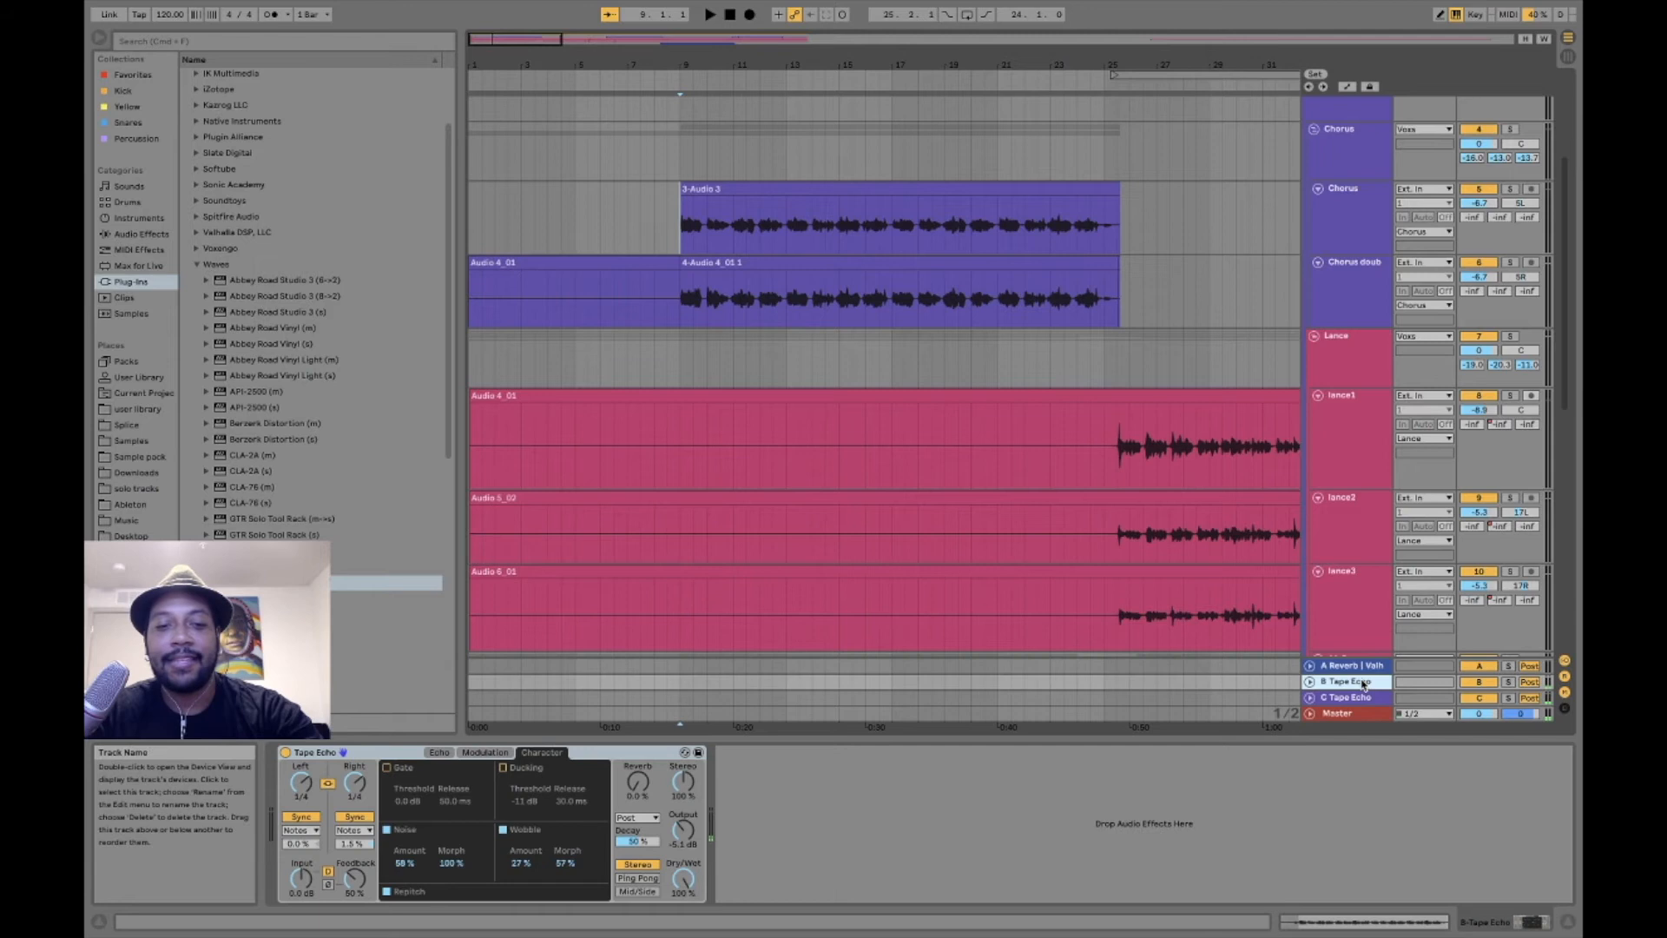
{"action": "left_click", "coordinate": [439, 752]}
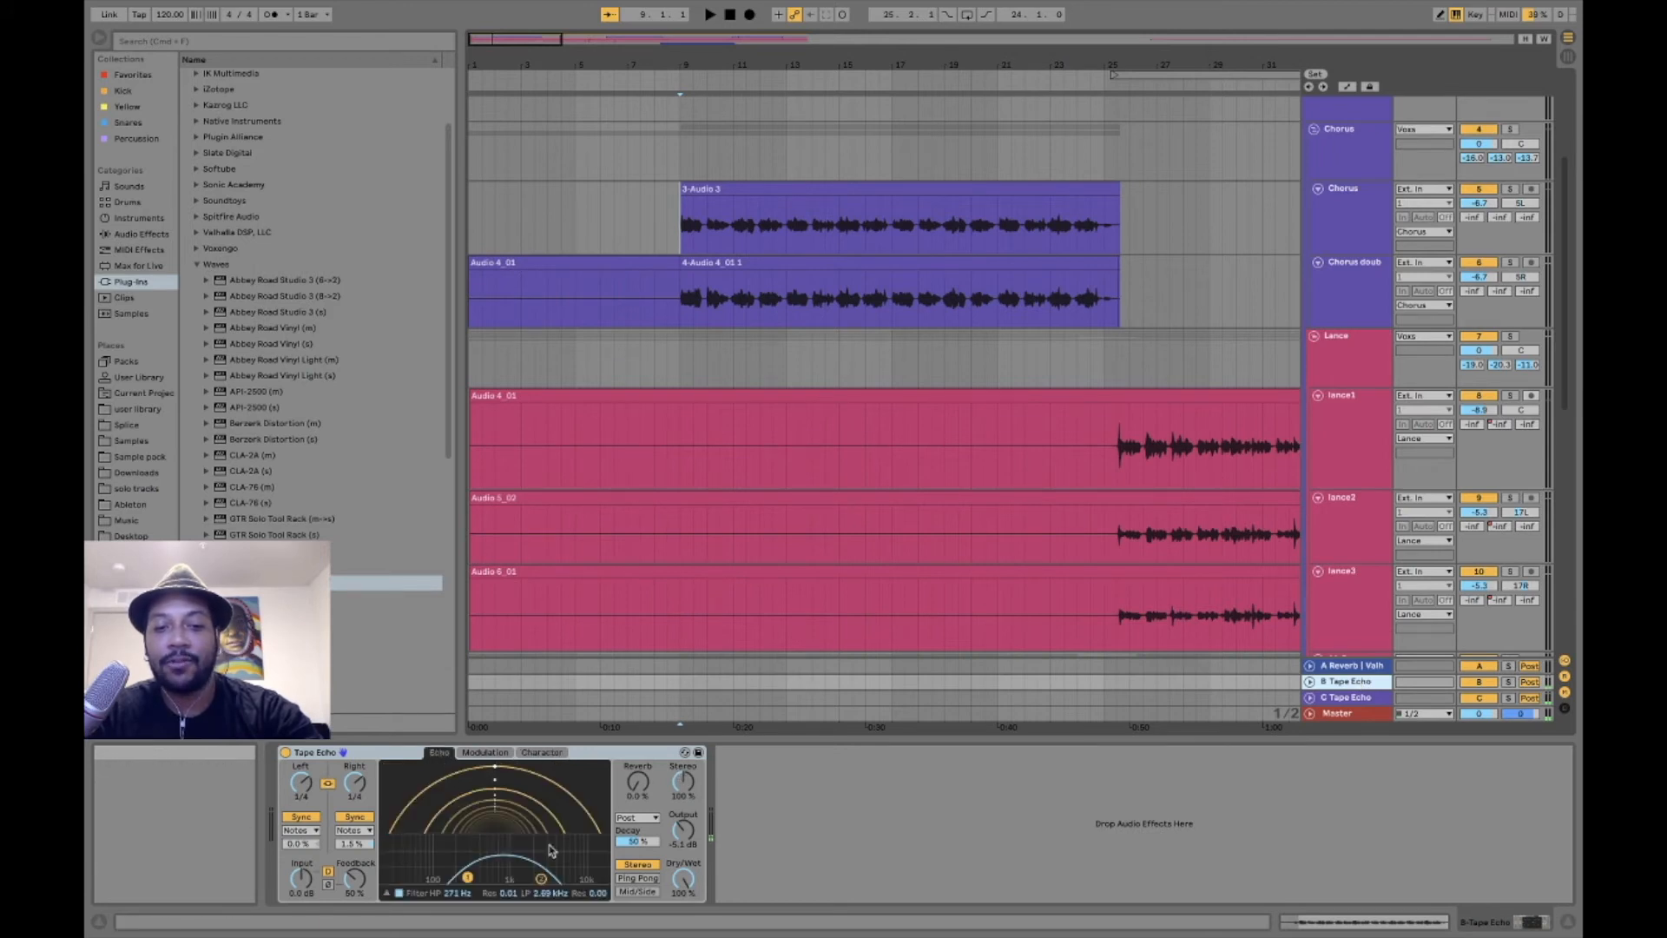
{"action": "left_click", "coordinate": [1350, 702]}
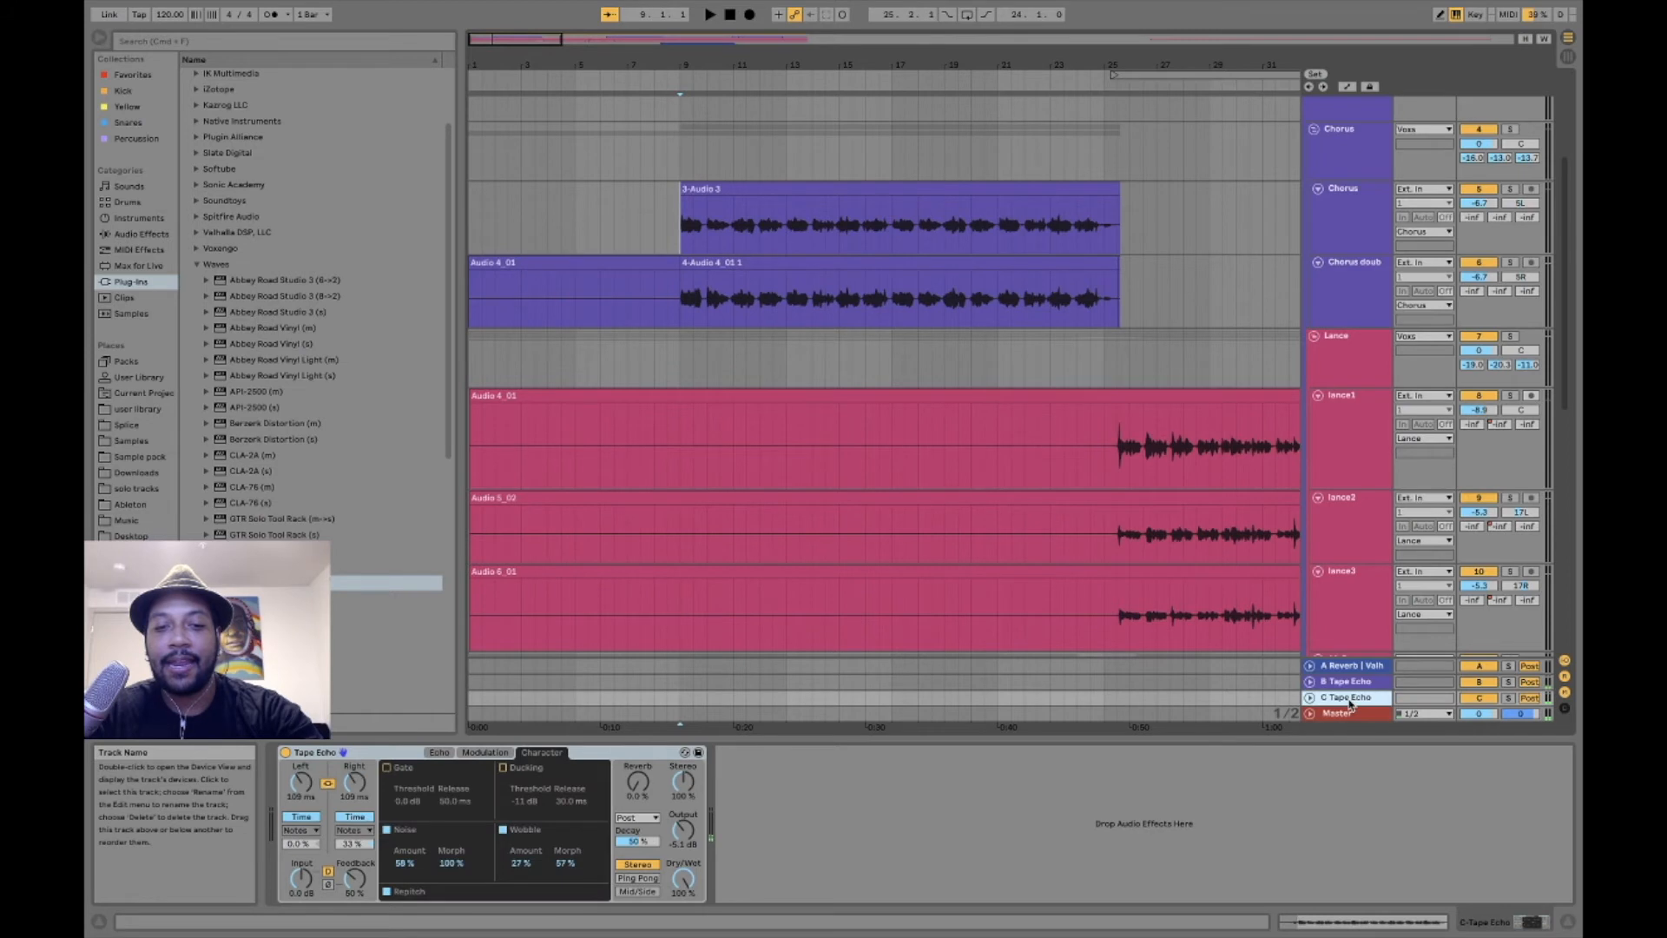
{"action": "left_click", "coordinate": [440, 754]}
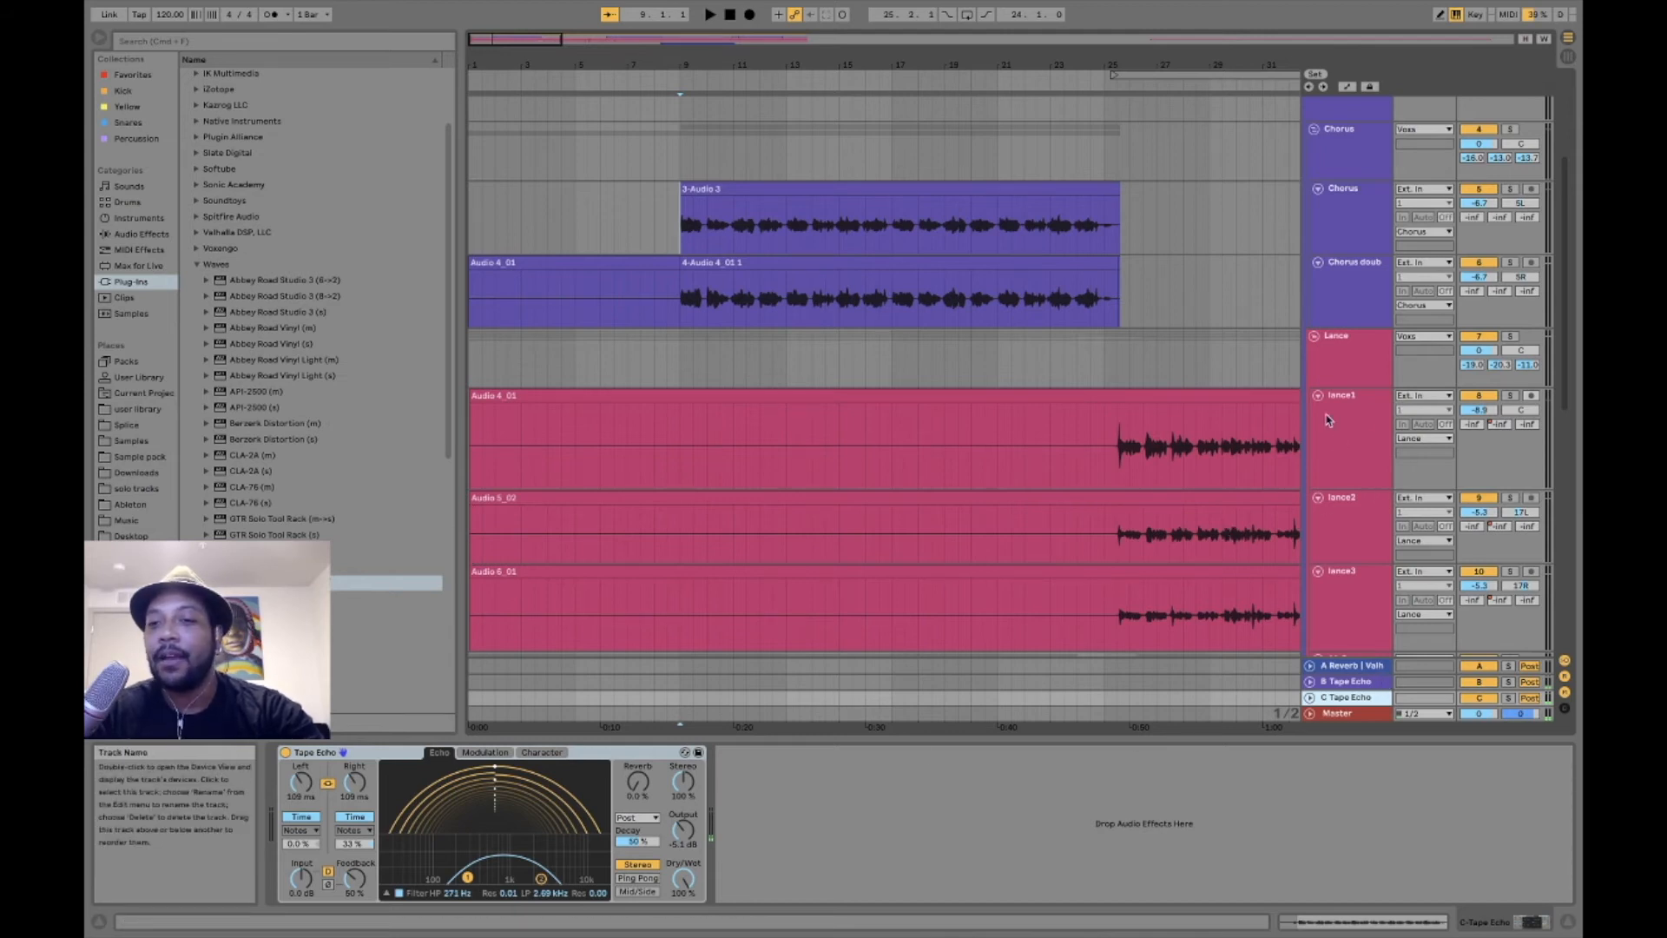
- Examine how the remaining lead, ad-lib and Verse vocal tracks are laid out through the arrangement, and return to the first chorus
{"action": "scroll", "coordinate": [1199, 484], "scroll_direction": "right", "scroll_amount": 5}
{"action": "scroll", "coordinate": [1195, 493], "scroll_direction": "down", "scroll_amount": 3}
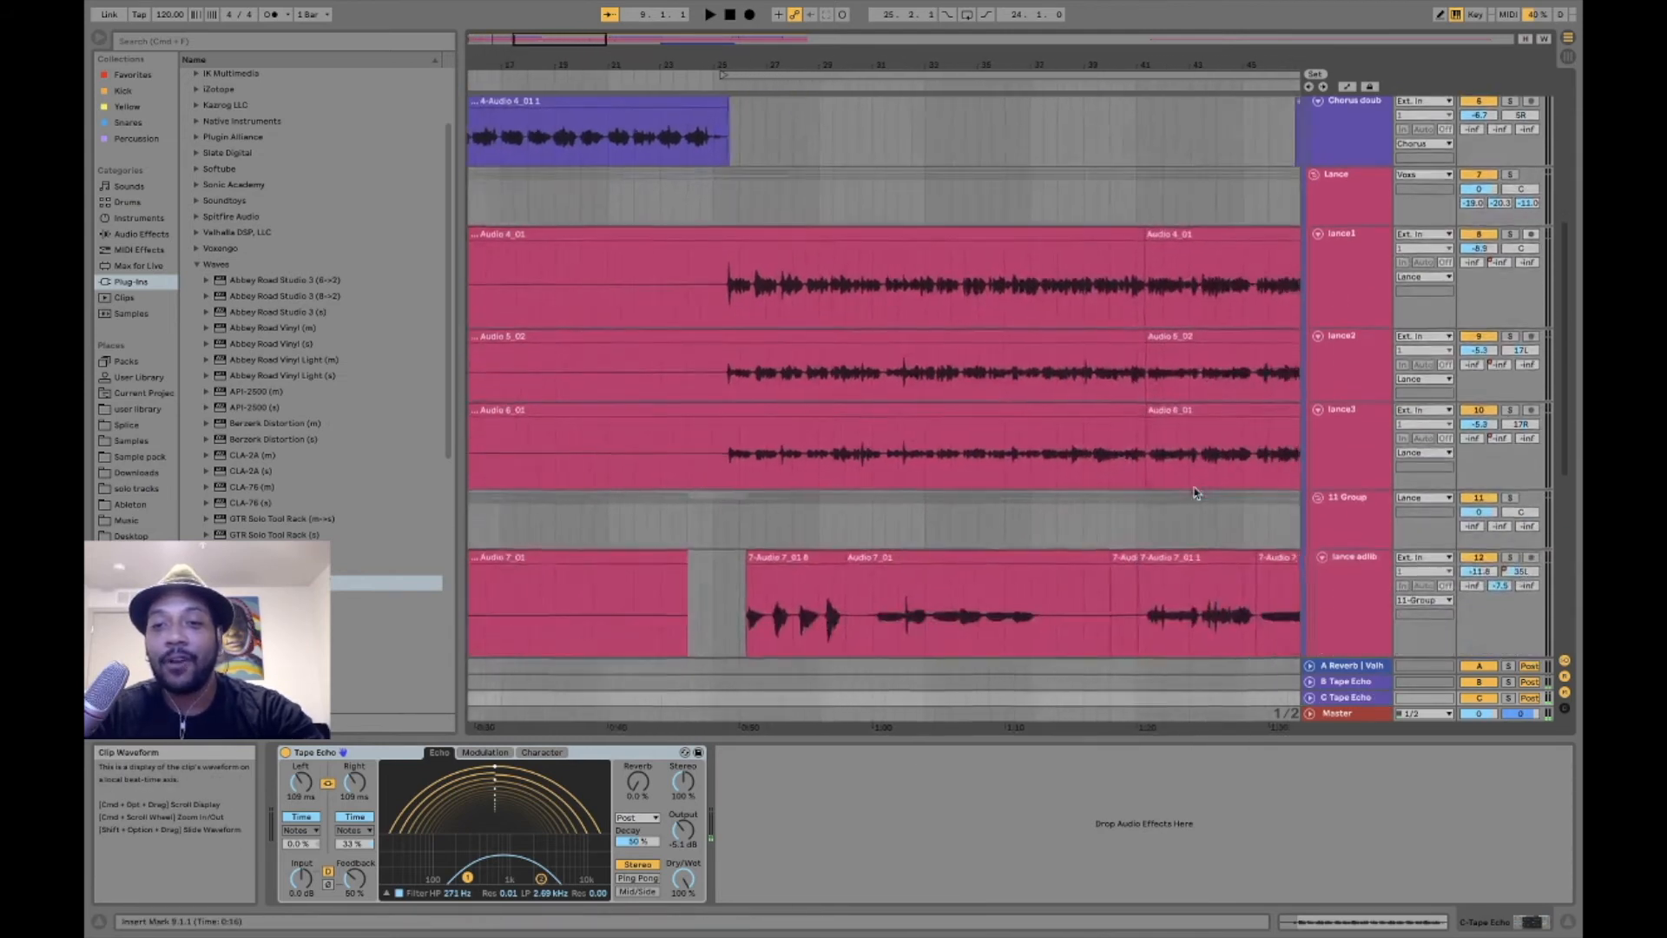
{"action": "scroll", "coordinate": [1193, 495], "scroll_direction": "right", "scroll_amount": 5}
{"action": "scroll", "coordinate": [1116, 580], "scroll_direction": "down", "scroll_amount": 5}
{"action": "scroll", "coordinate": [1117, 581], "scroll_direction": "right", "scroll_amount": 5}
{"action": "scroll", "coordinate": [1117, 584], "scroll_direction": "right", "scroll_amount": 1}
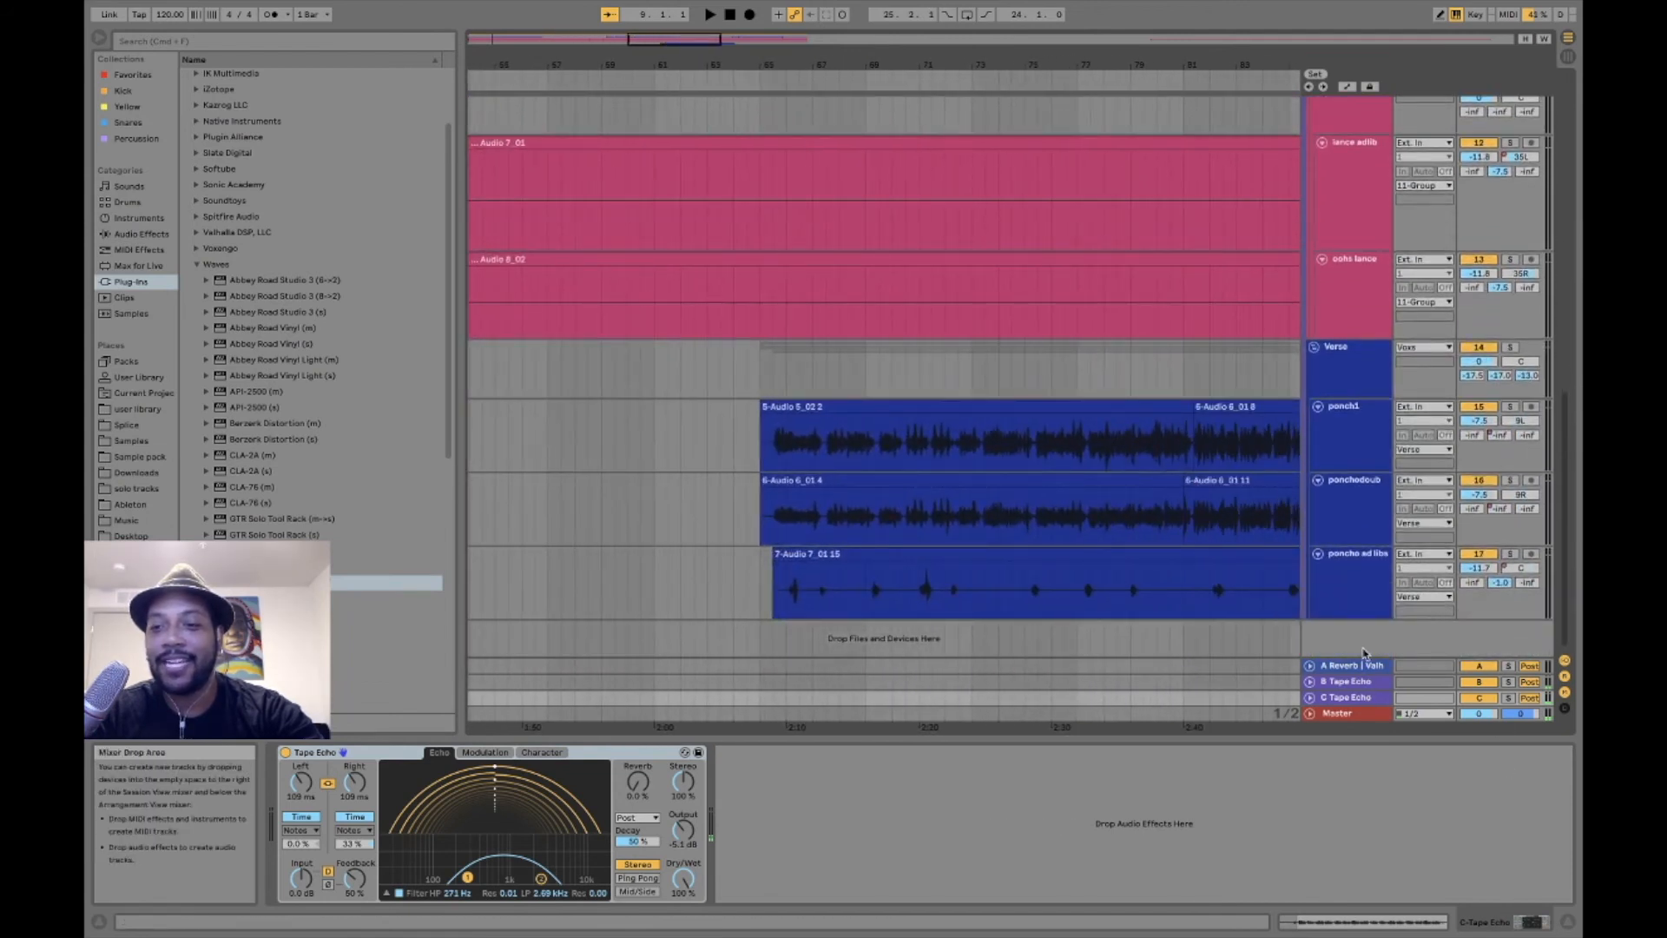
{"action": "scroll", "coordinate": [1363, 653], "scroll_direction": "up", "scroll_amount": 10}
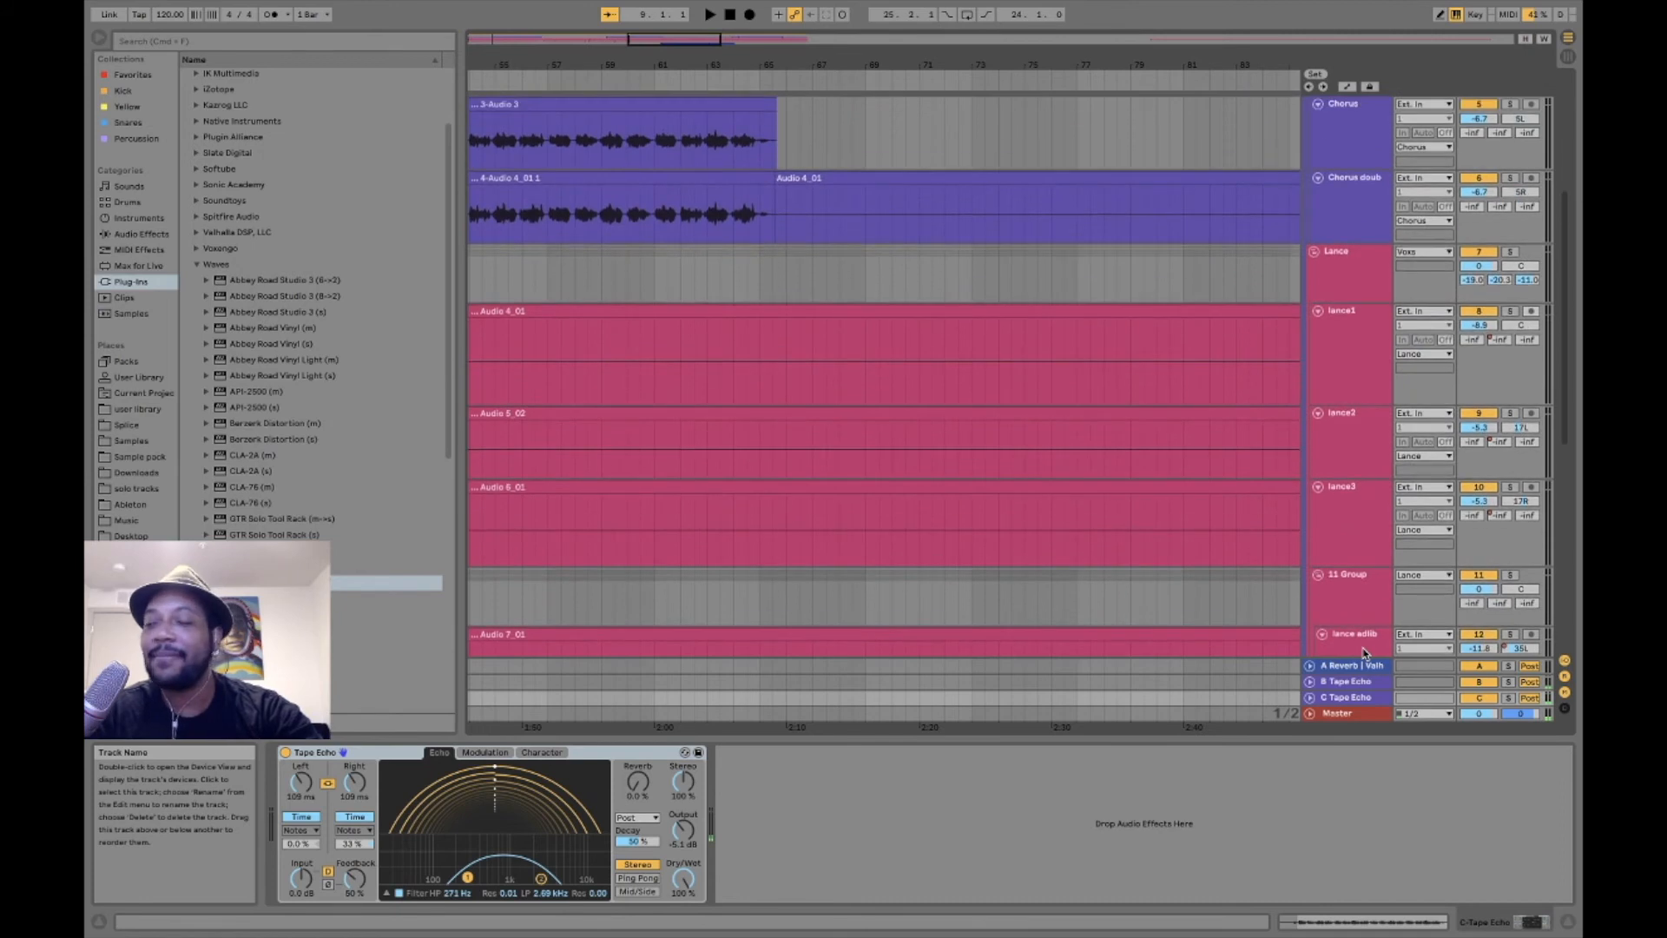
{"action": "scroll", "coordinate": [901, 521], "scroll_direction": "up", "scroll_amount": 2}
{"action": "scroll", "coordinate": [875, 517], "scroll_direction": "left", "scroll_amount": 6}
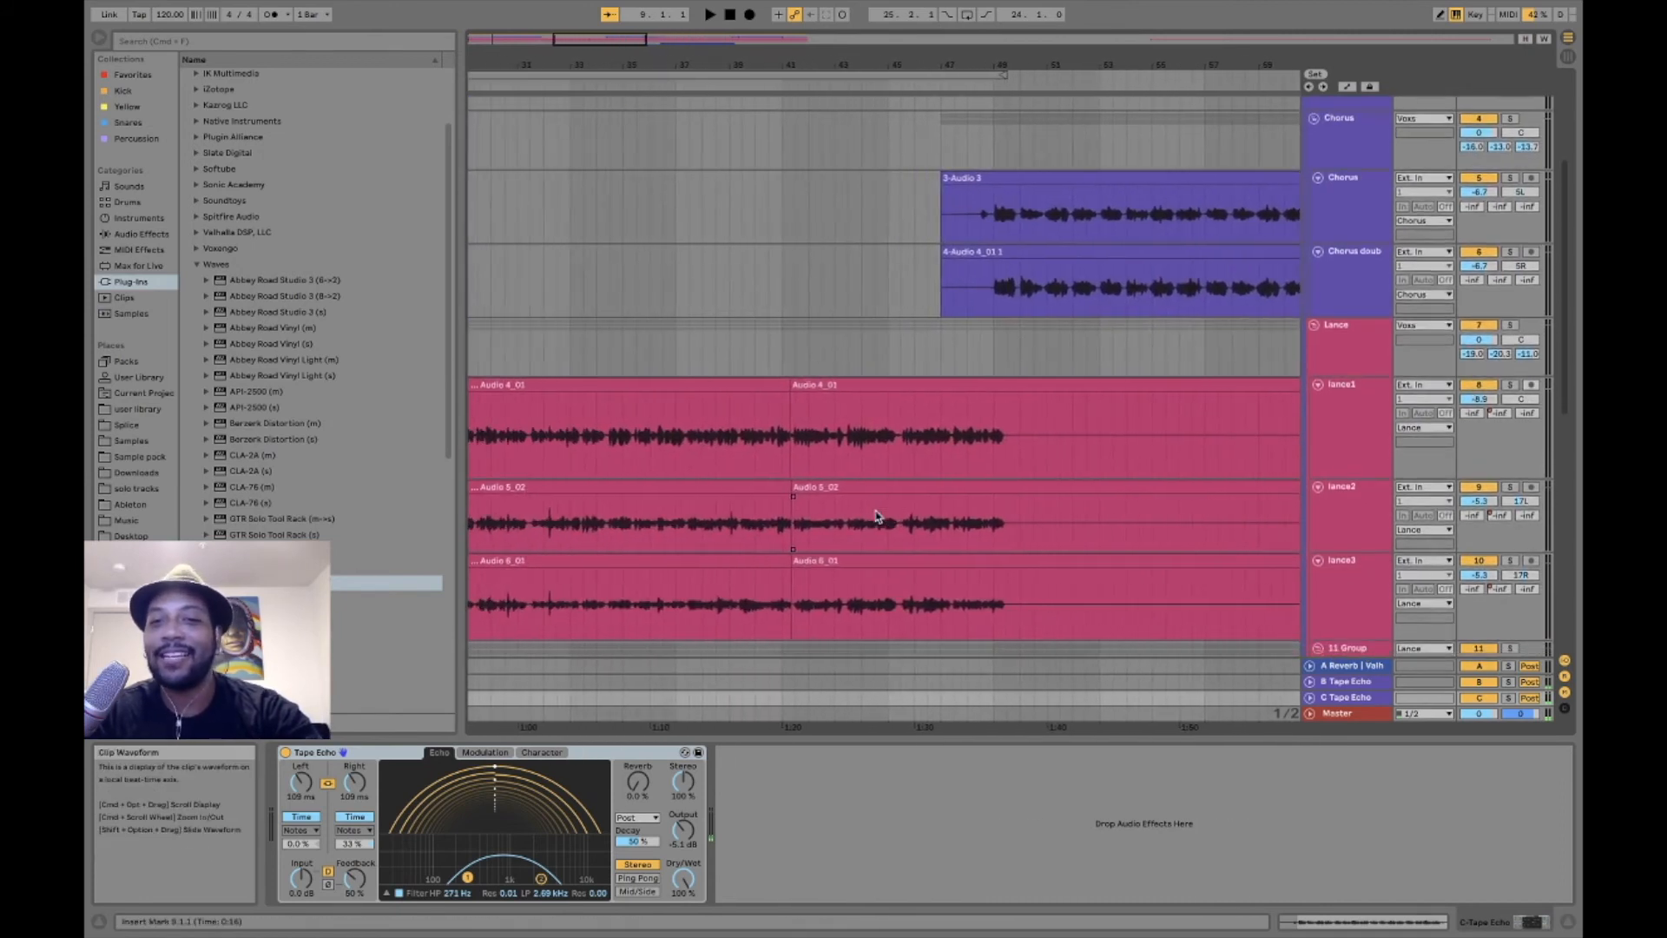
{"action": "scroll", "coordinate": [875, 516], "scroll_direction": "left", "scroll_amount": 10}
{"action": "scroll", "coordinate": [875, 517], "scroll_direction": "down", "scroll_amount": 1}
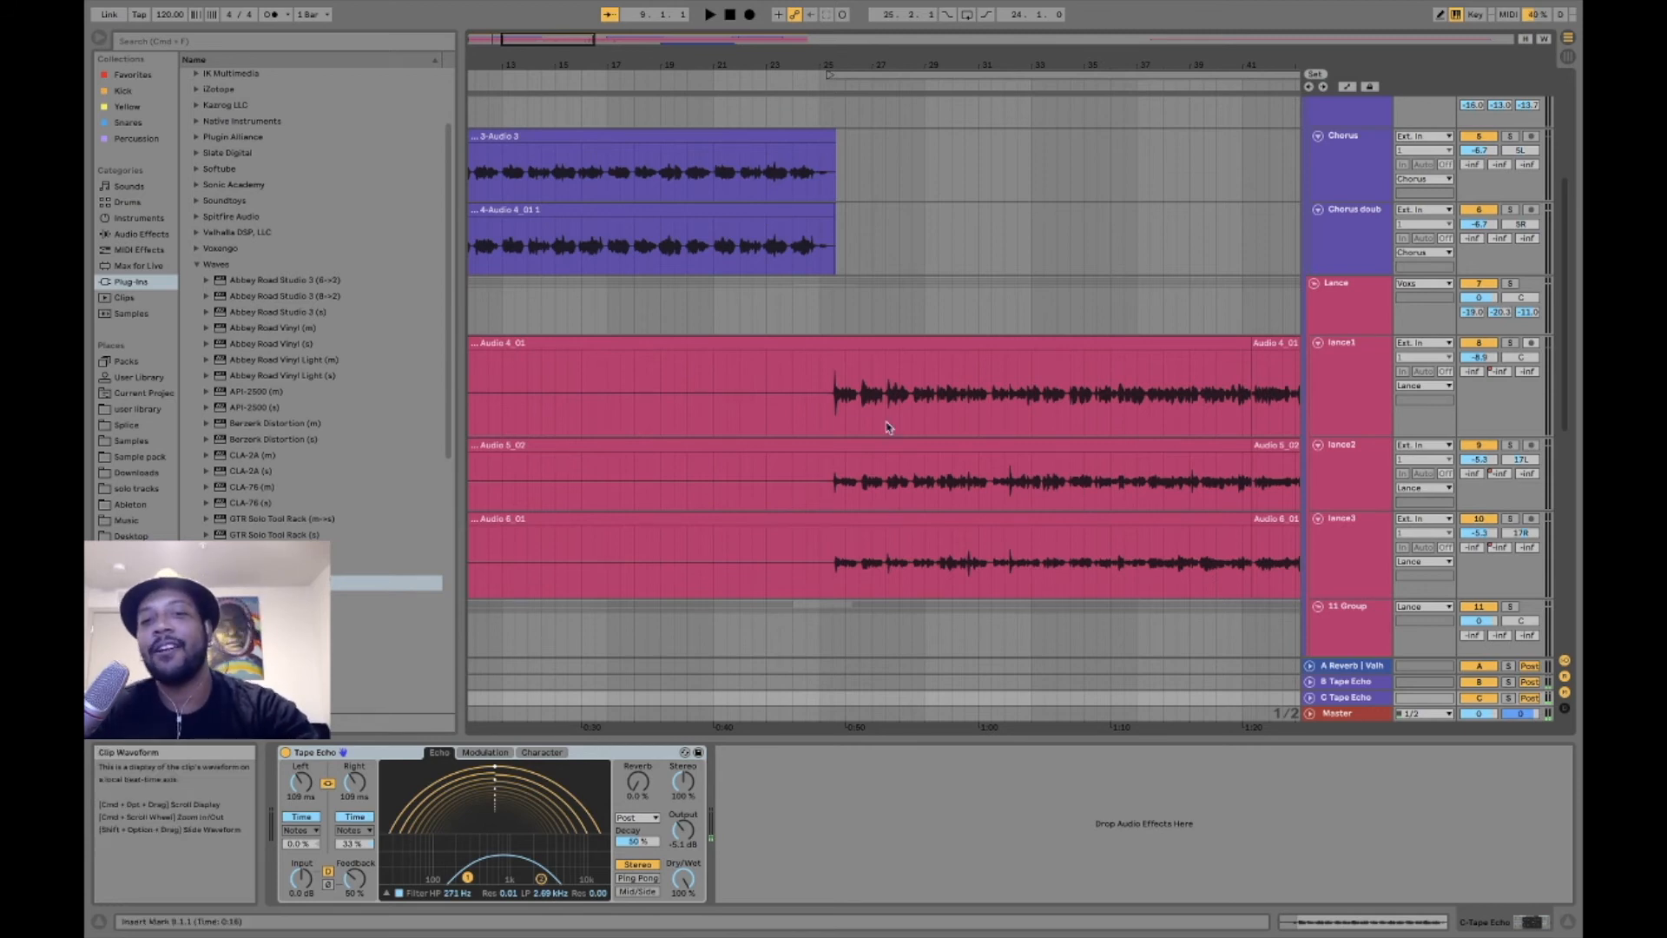
{"action": "scroll", "coordinate": [774, 387], "scroll_direction": "left", "scroll_amount": 3}
{"action": "scroll", "coordinate": [773, 390], "scroll_direction": "up", "scroll_amount": 2}
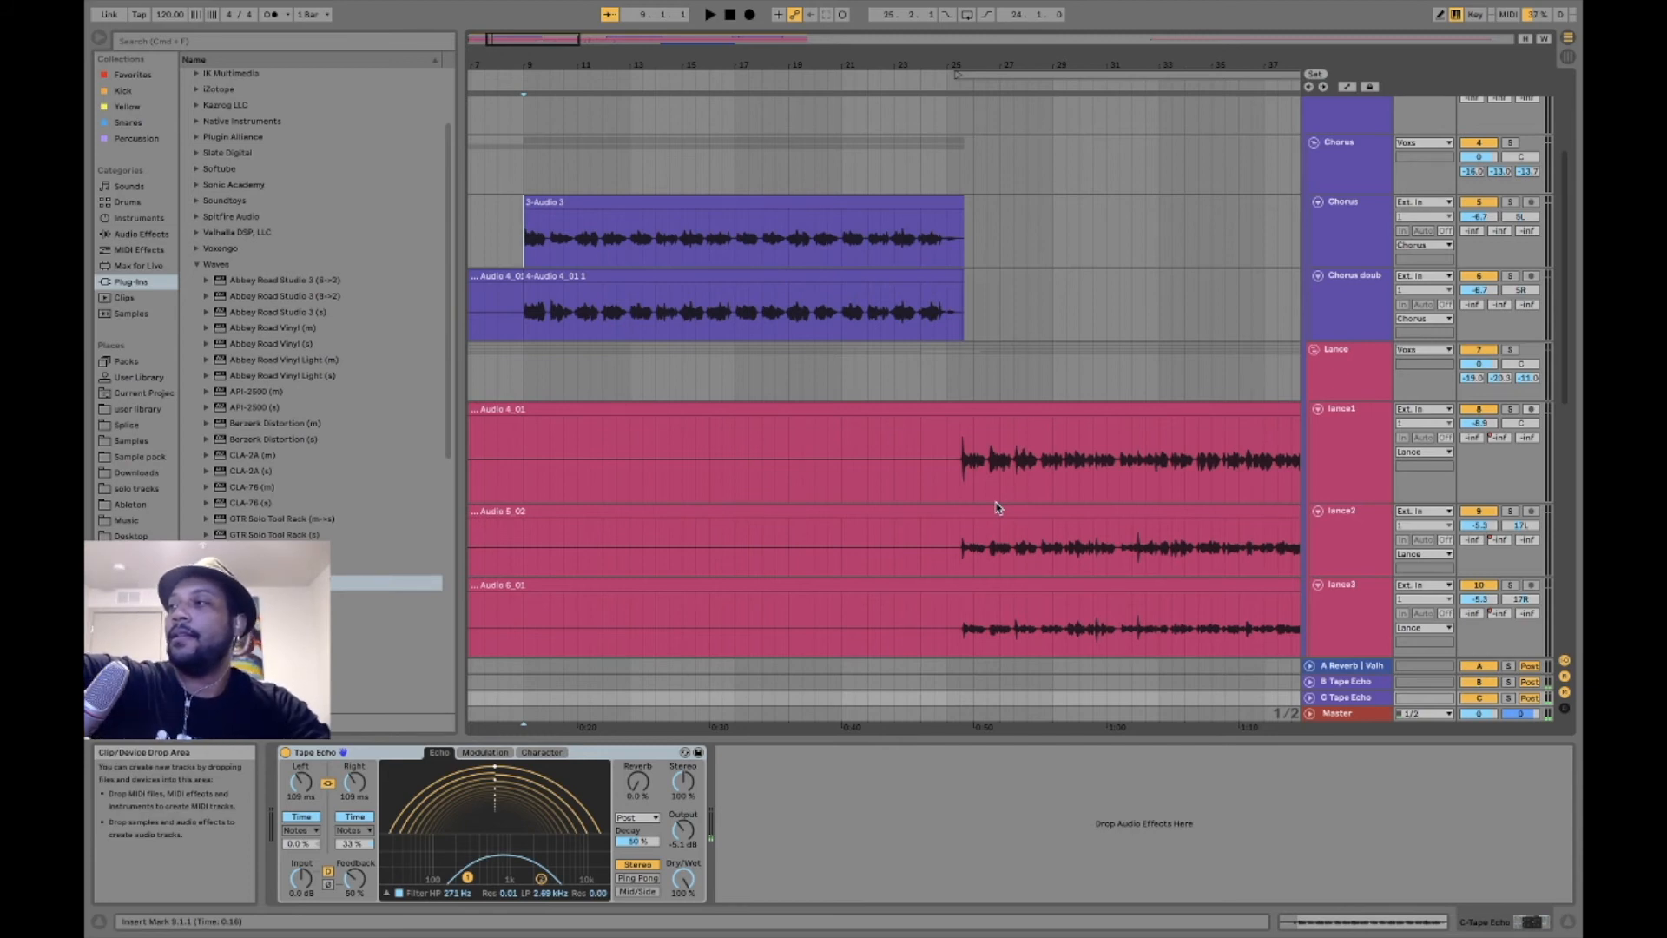
- Place the insert marker at 25.3.1 on track 8, view its EQ-73 and Black 76 settings, and close both windows
{"action": "left_click", "coordinate": [961, 470]}
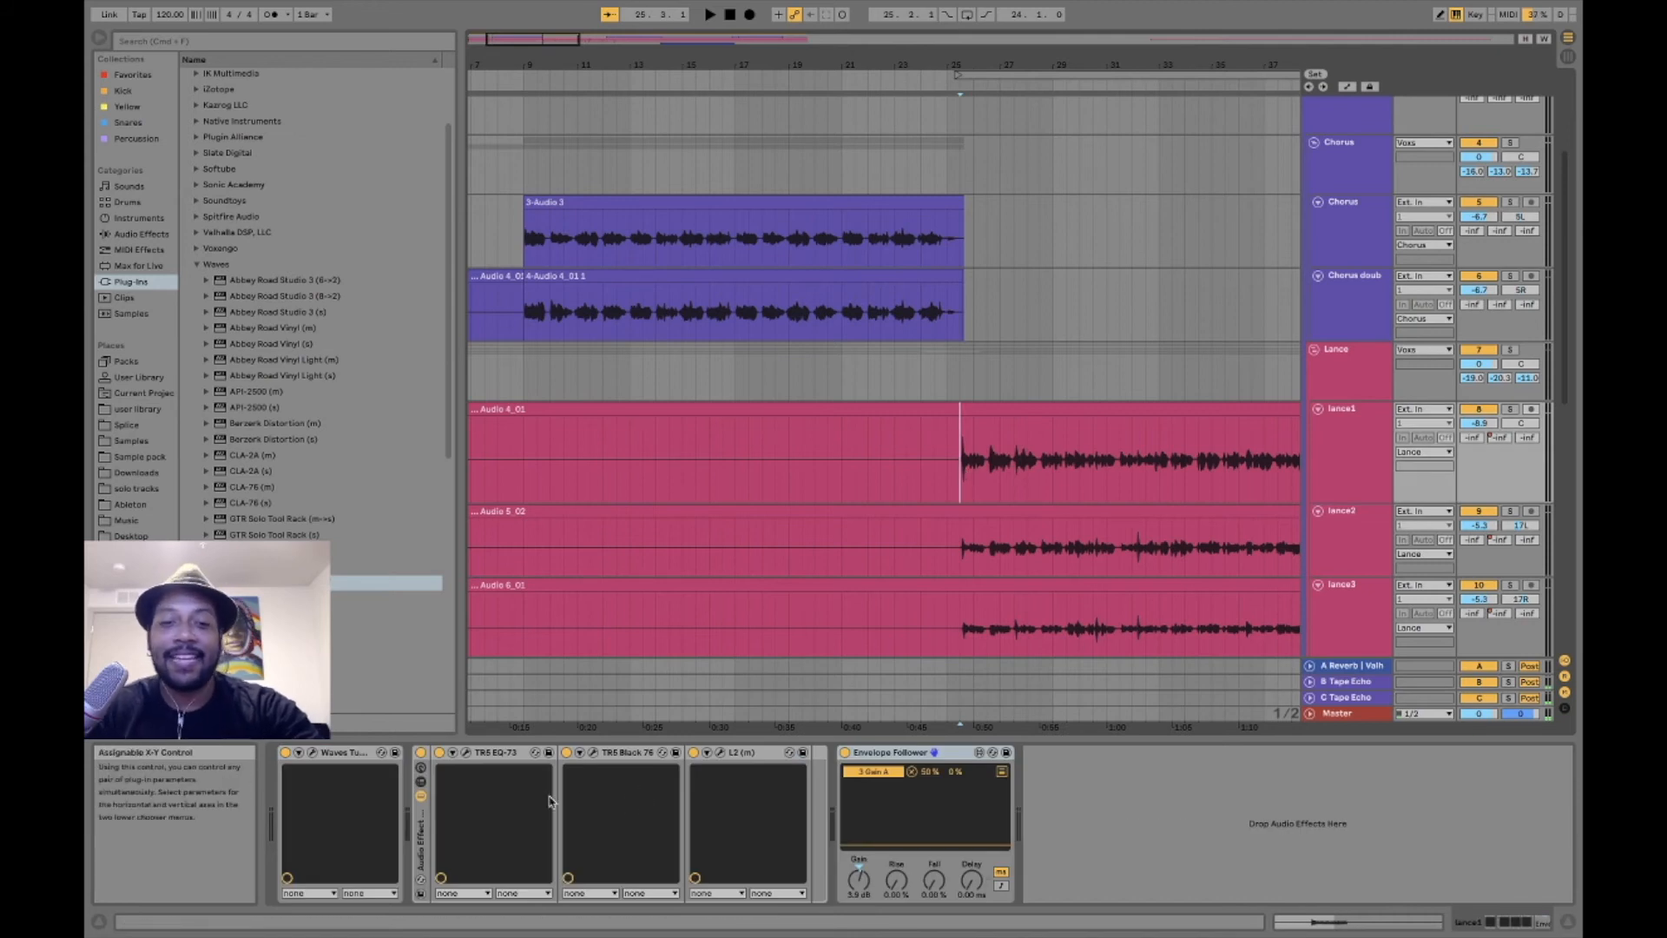
{"action": "left_click", "coordinate": [469, 752]}
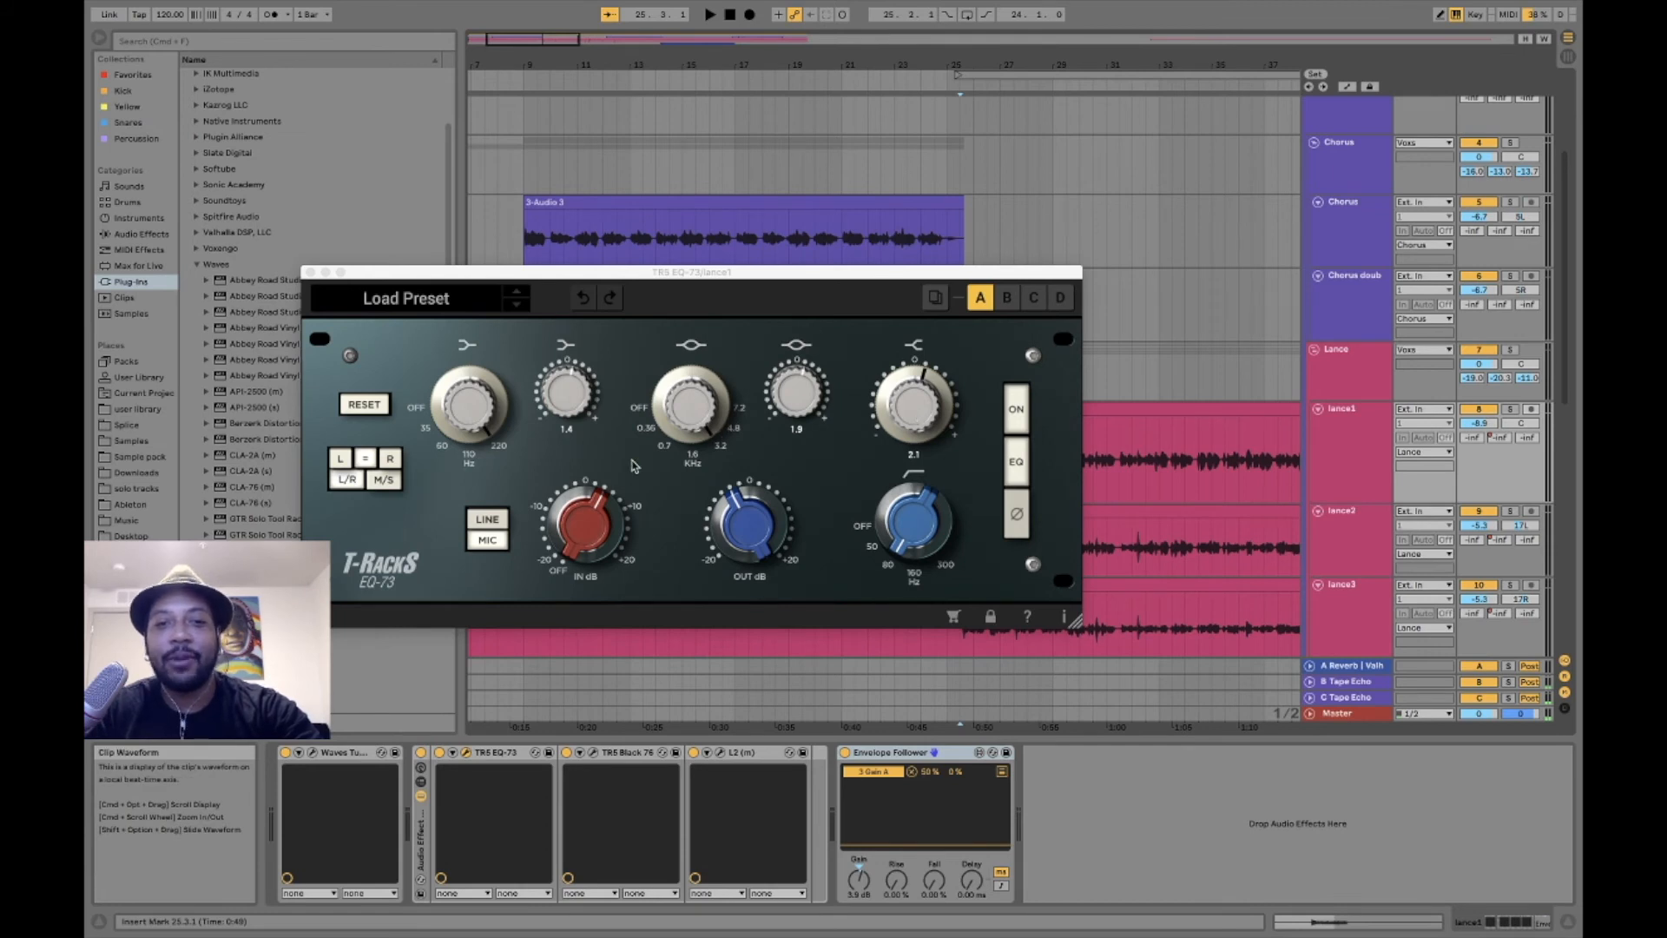
{"action": "left_click", "coordinate": [597, 754]}
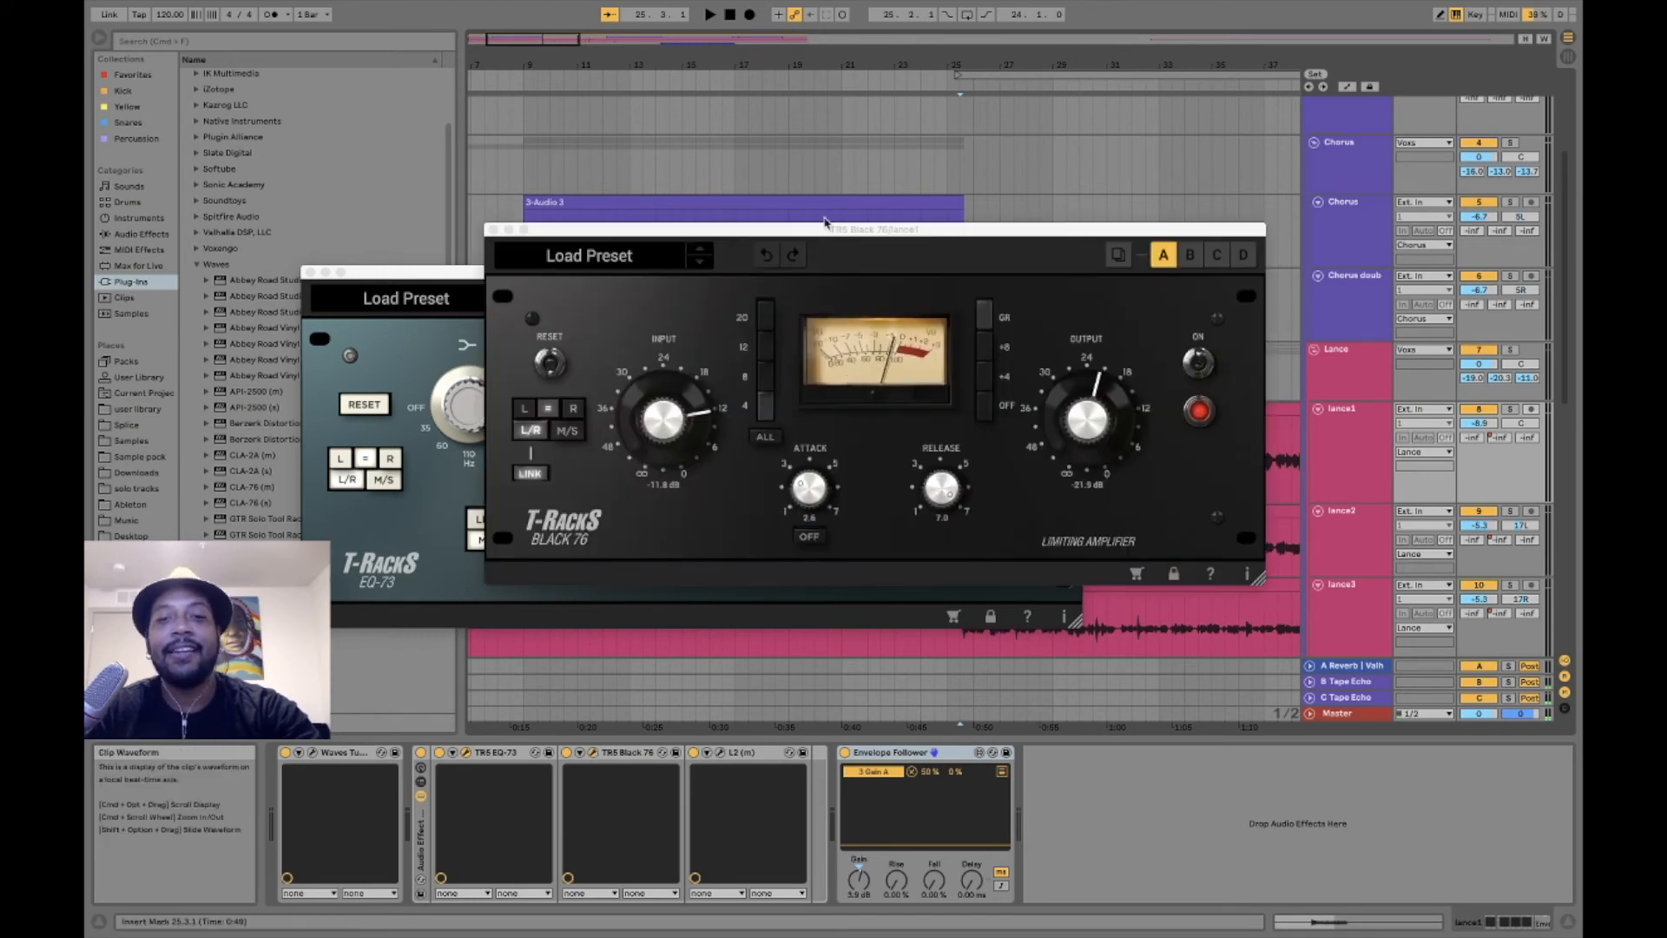
{"action": "left_click", "coordinate": [494, 230]}
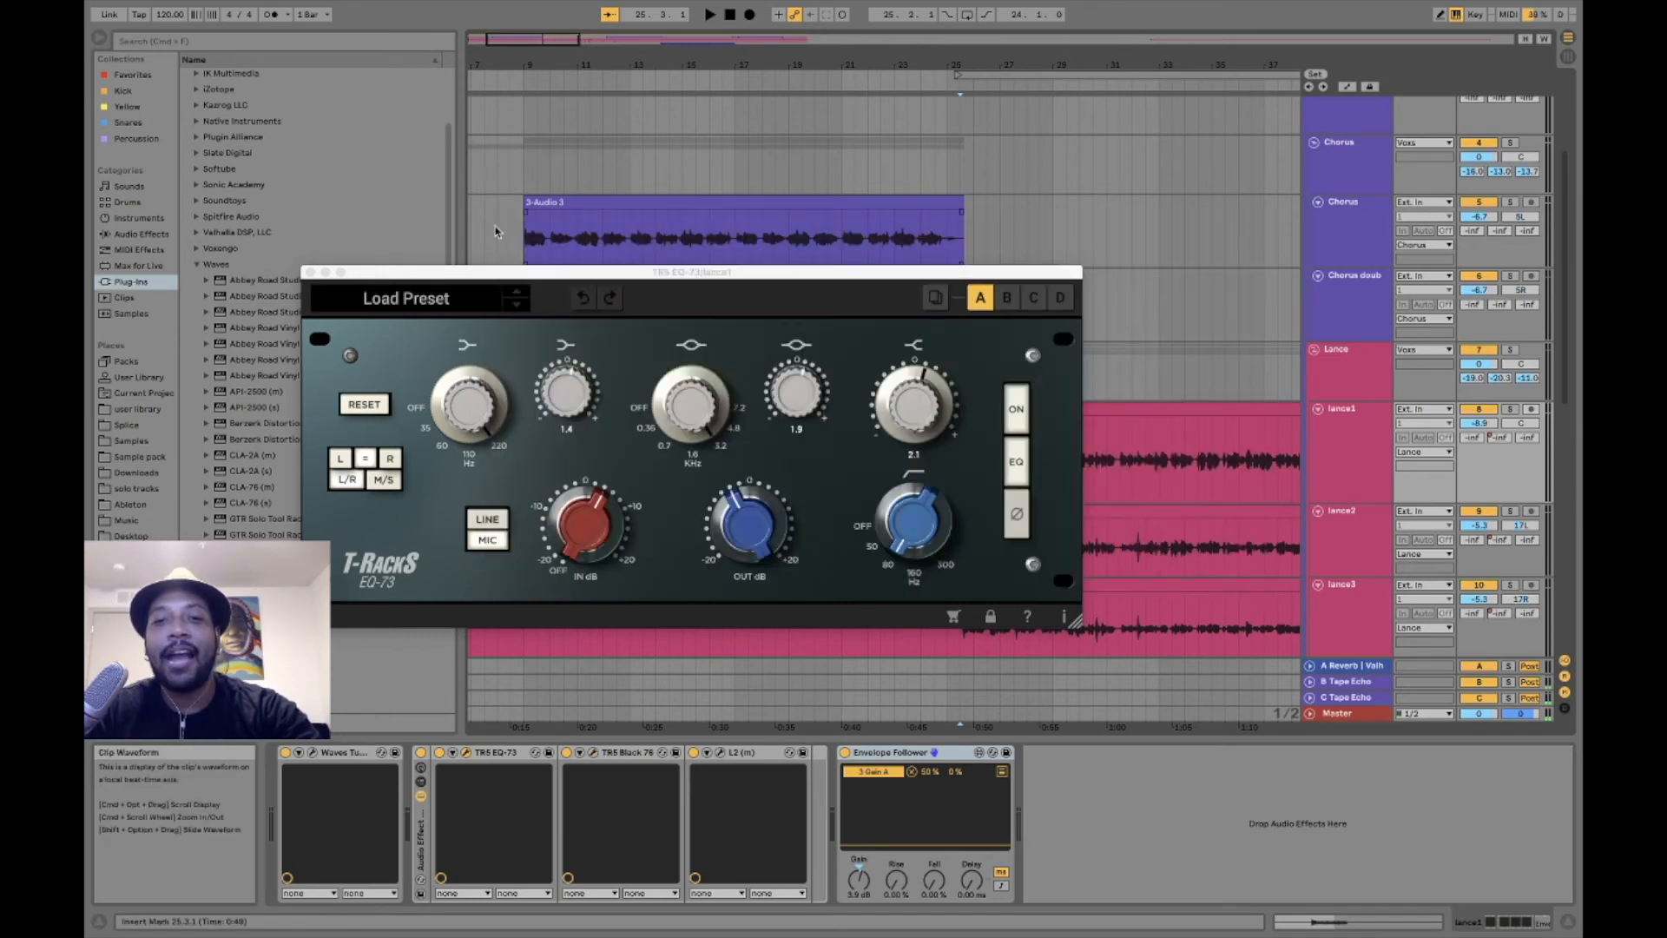
{"action": "left_click", "coordinate": [310, 273]}
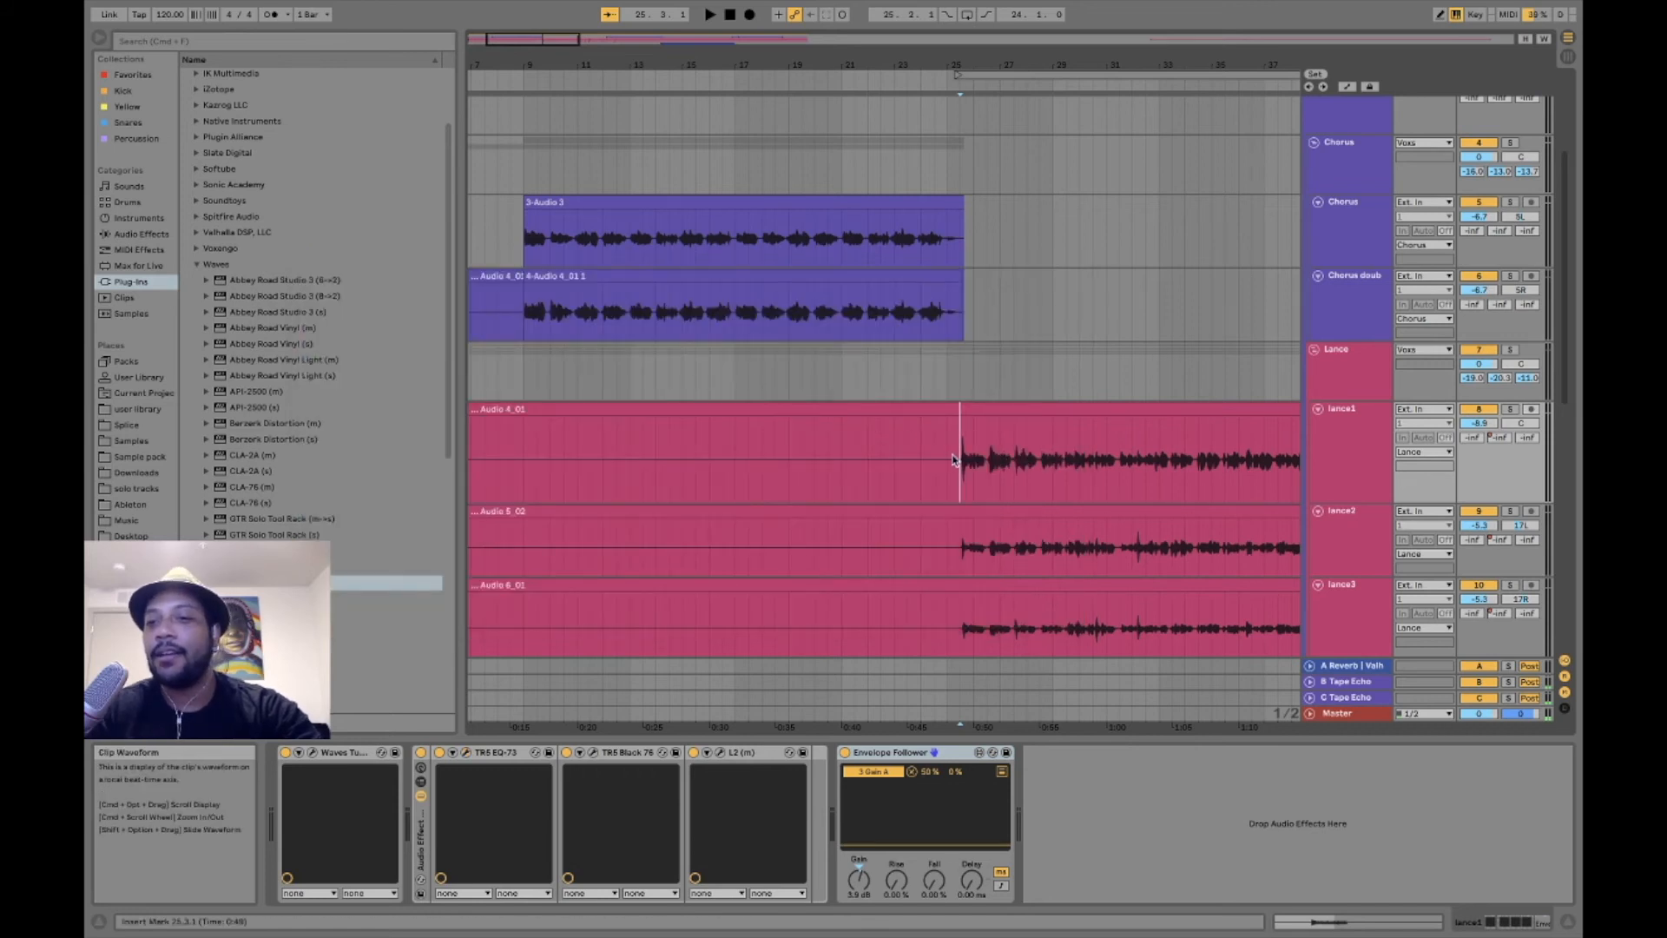
- View the device chains of group track 7 and track 8, and the Classic Clipper settings on the Voxs group, closing its window
{"action": "left_click", "coordinate": [1350, 383]}
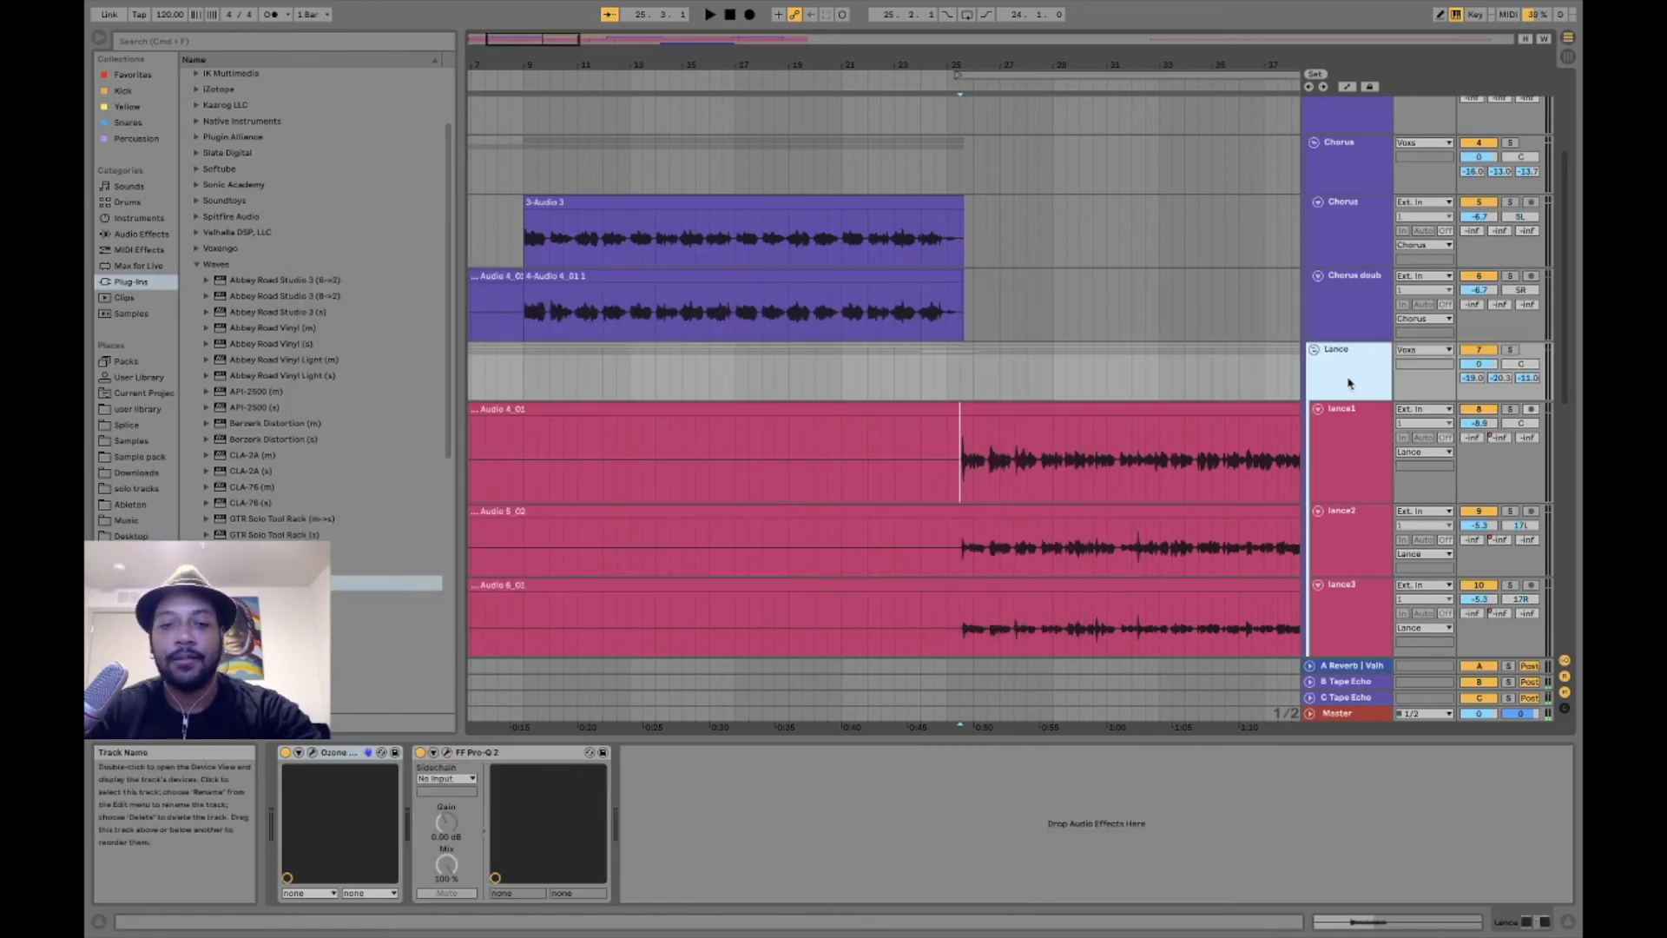
{"action": "left_click", "coordinate": [1349, 423]}
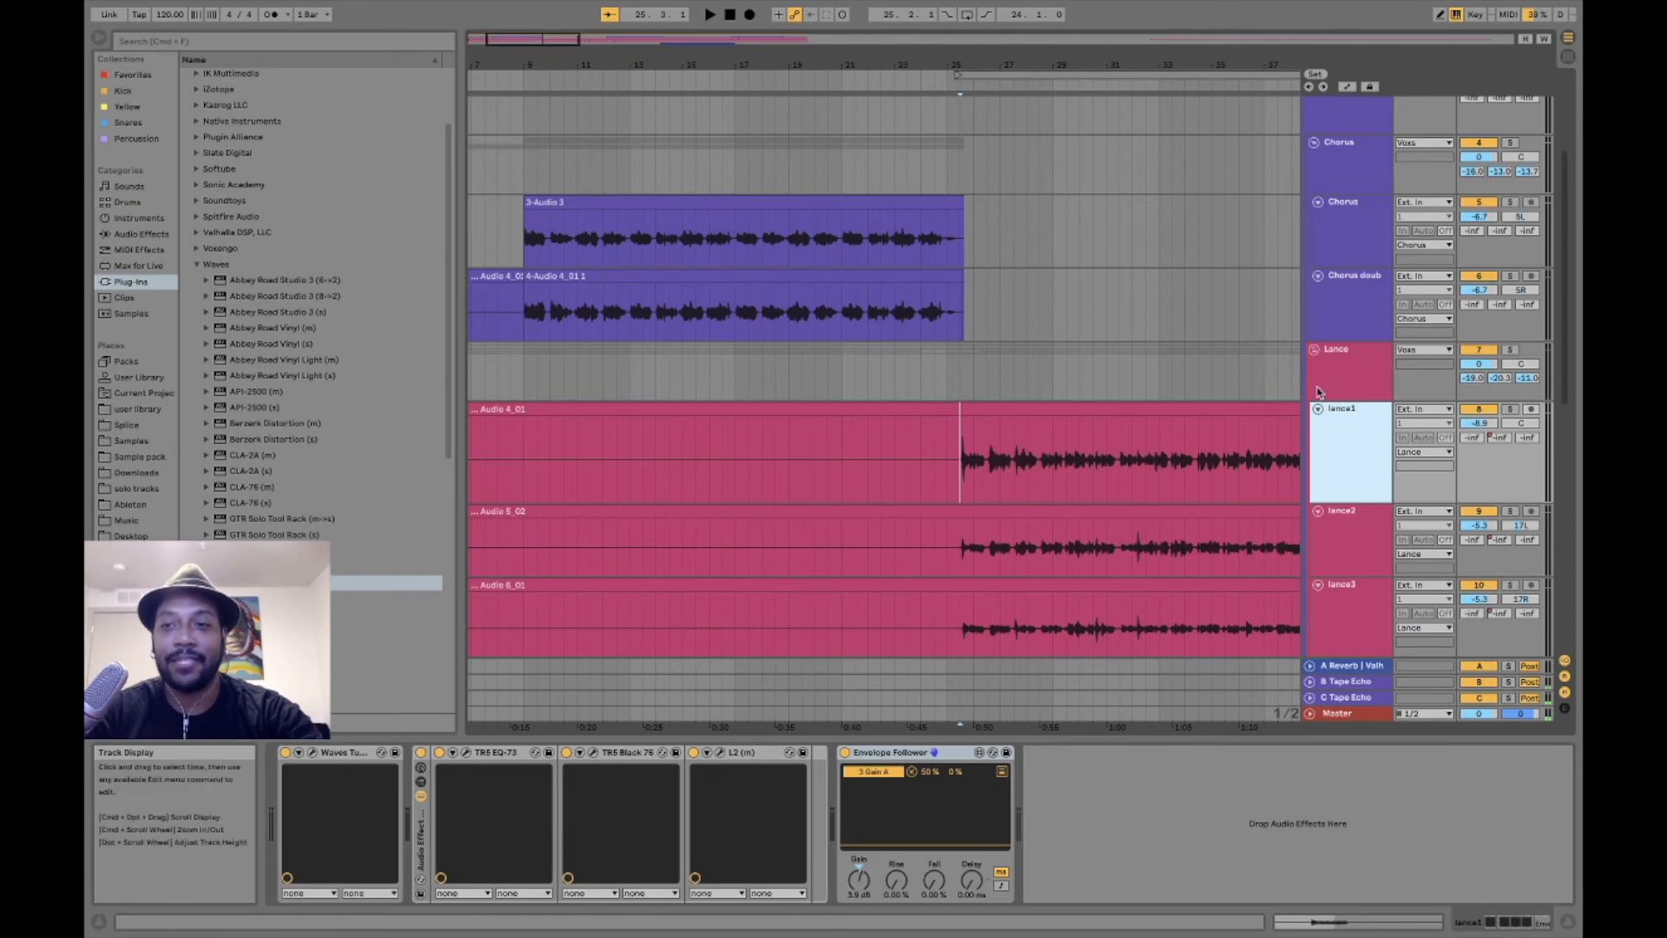
{"action": "left_click", "coordinate": [1357, 126]}
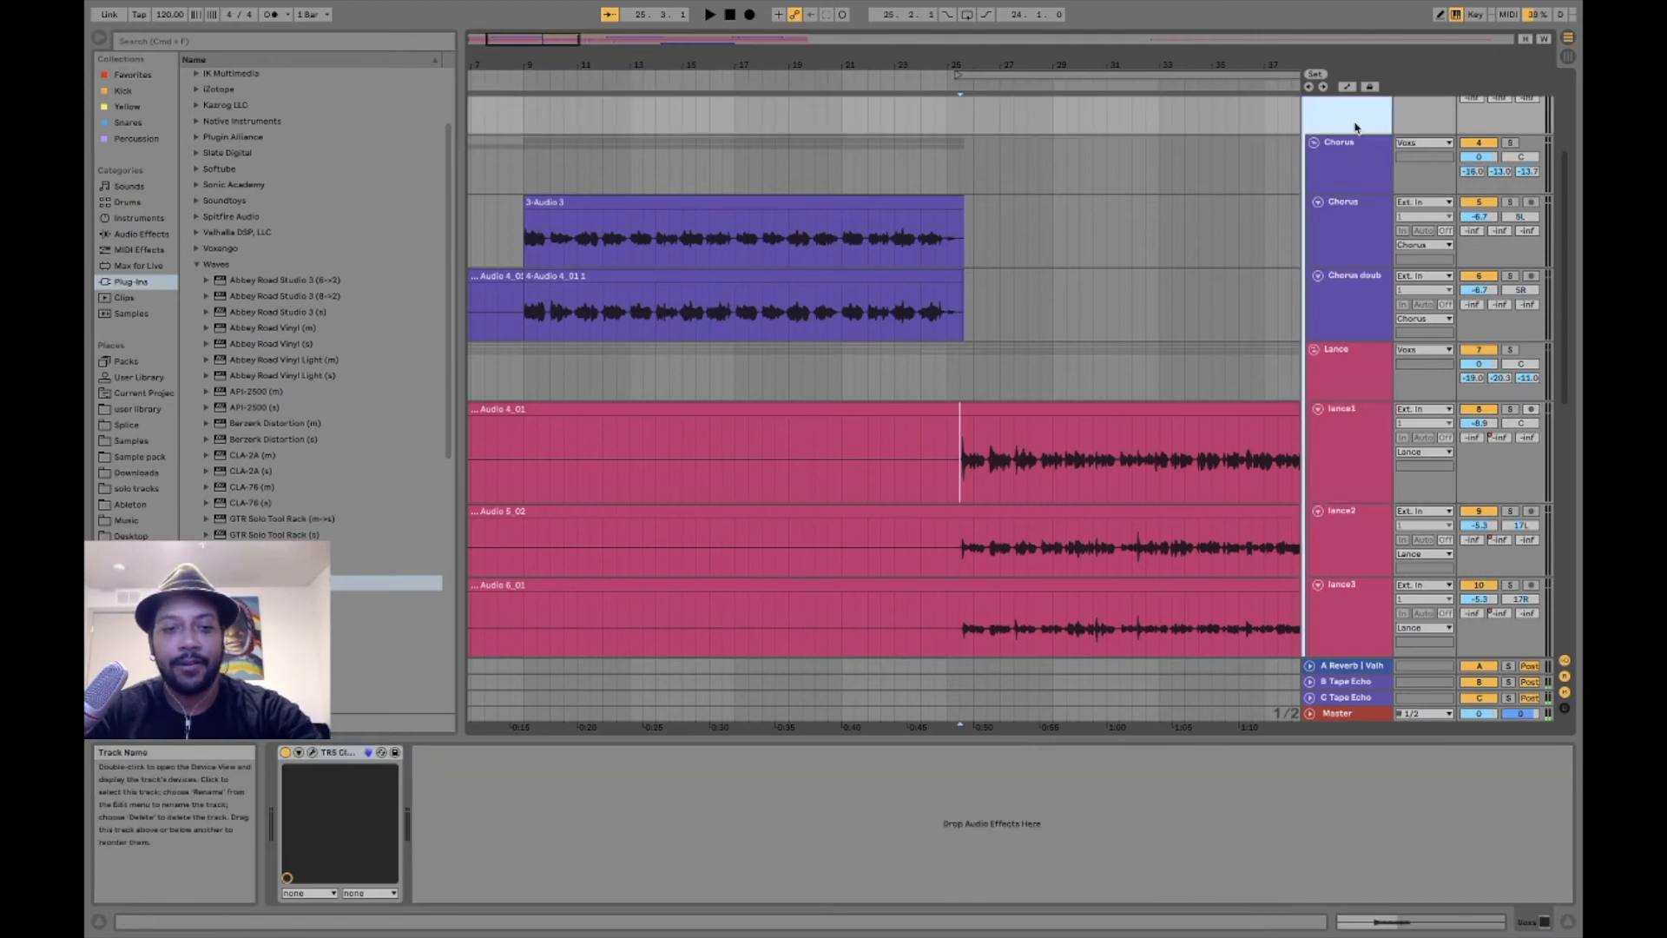
{"action": "left_click", "coordinate": [313, 755]}
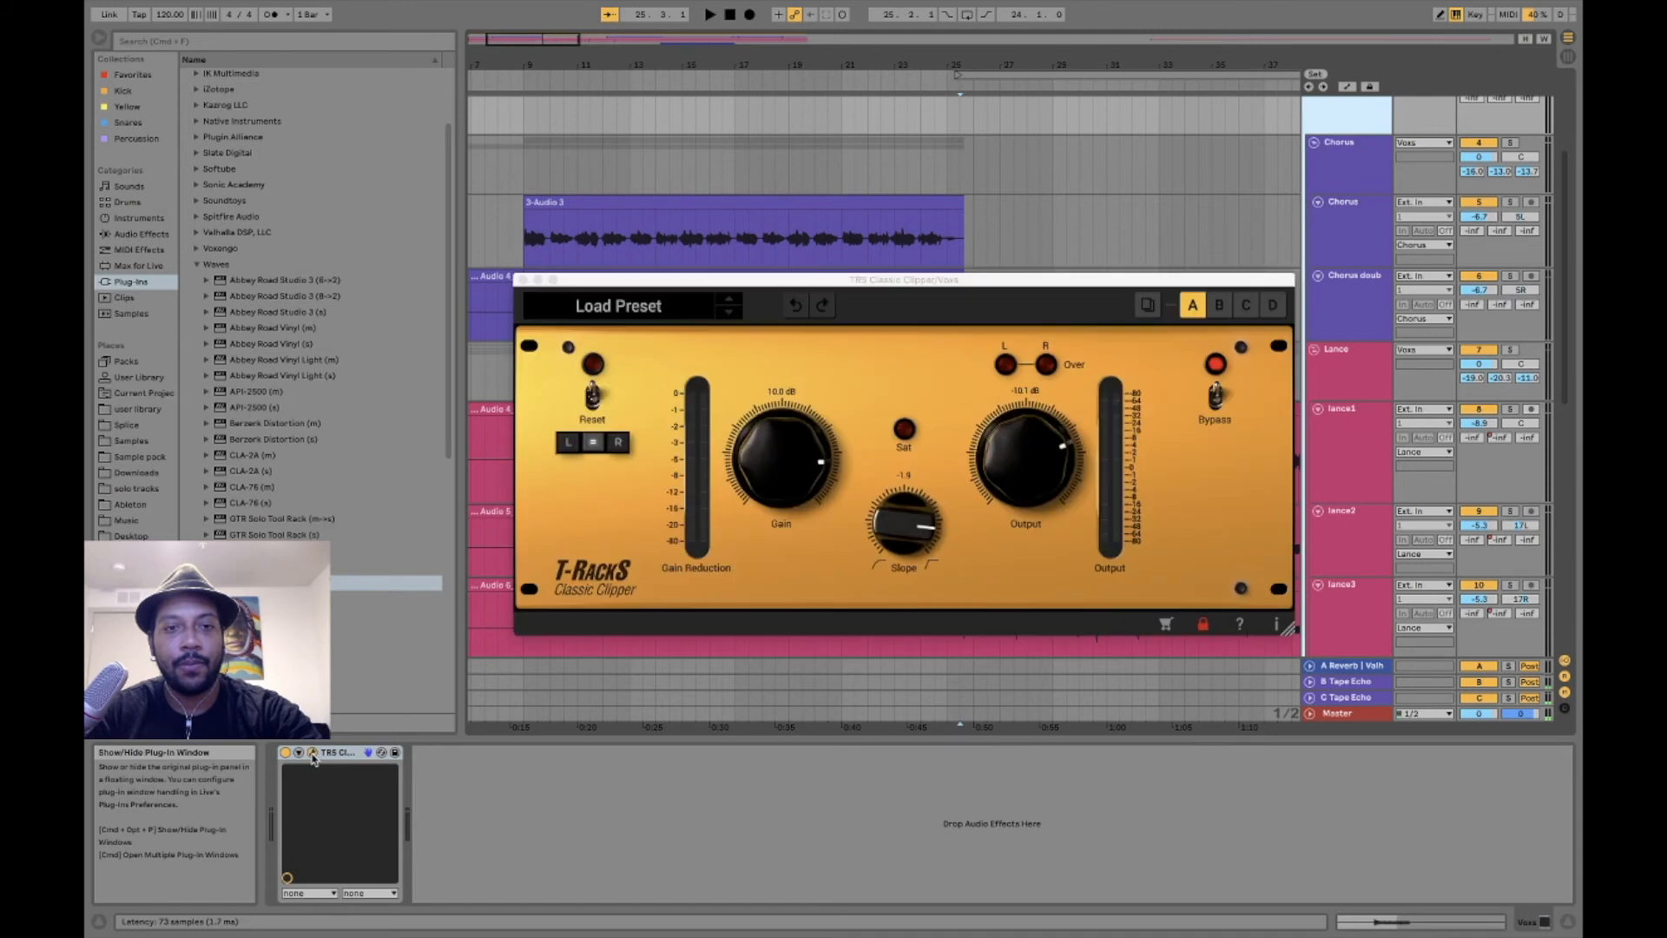
{"action": "left_click", "coordinate": [519, 279]}
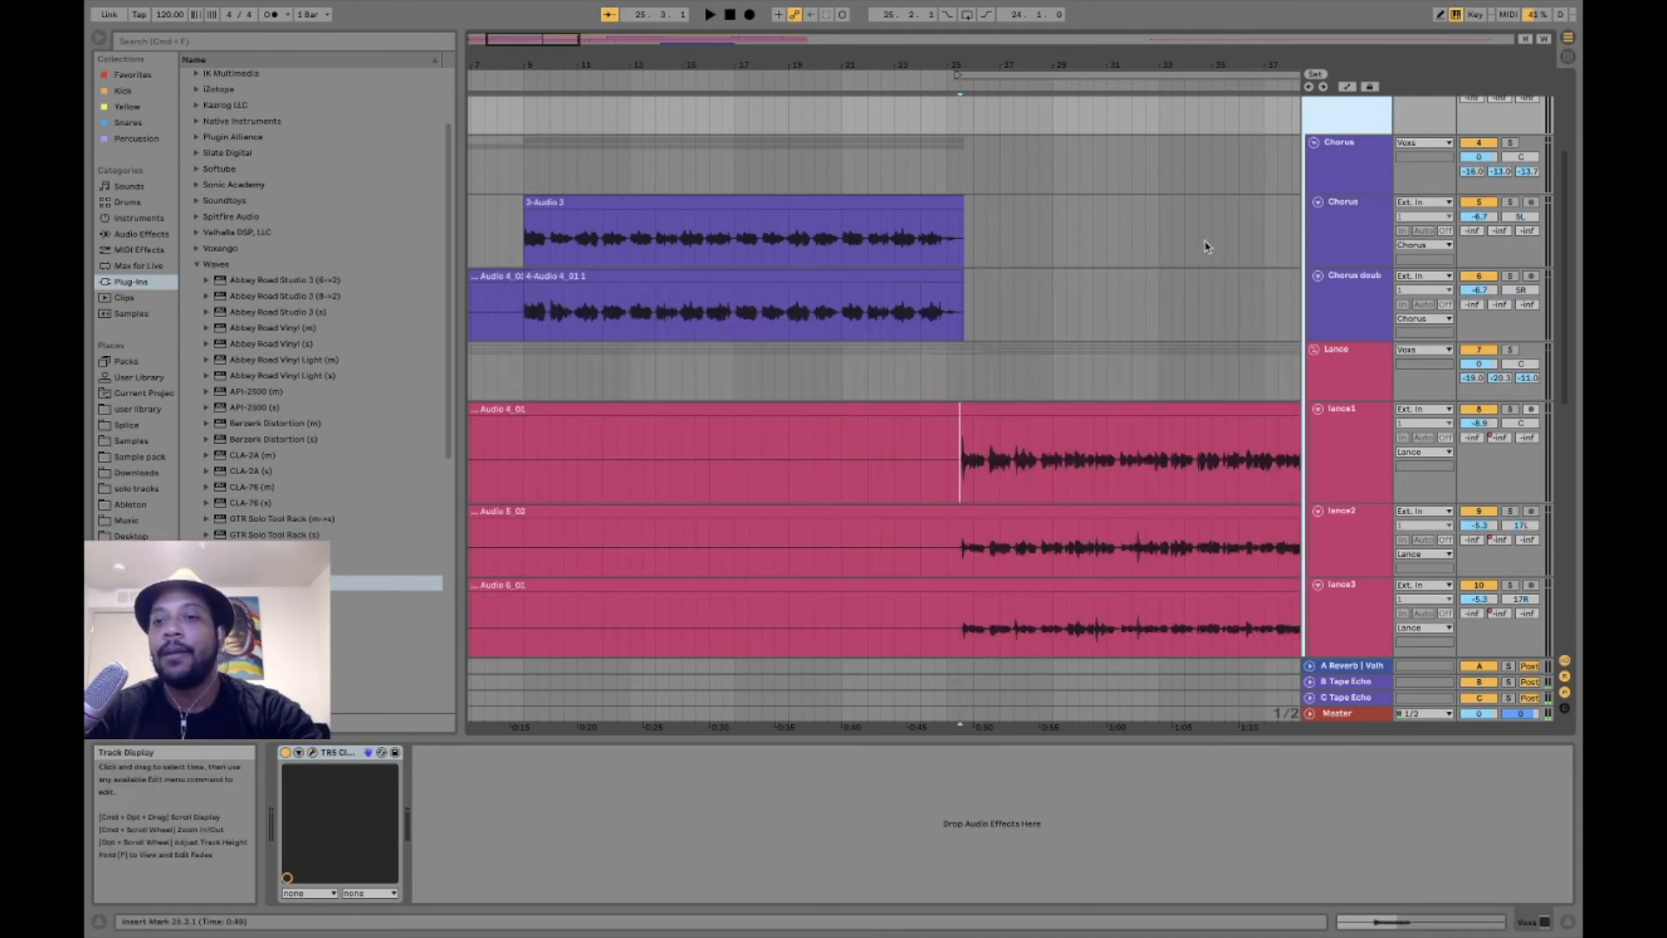
- Play the verse vocals from 25.3.1 with the device chain of track 8 displayed, and stop playback
{"action": "left_click", "coordinate": [1347, 379]}
{"action": "left_click", "coordinate": [1345, 433]}
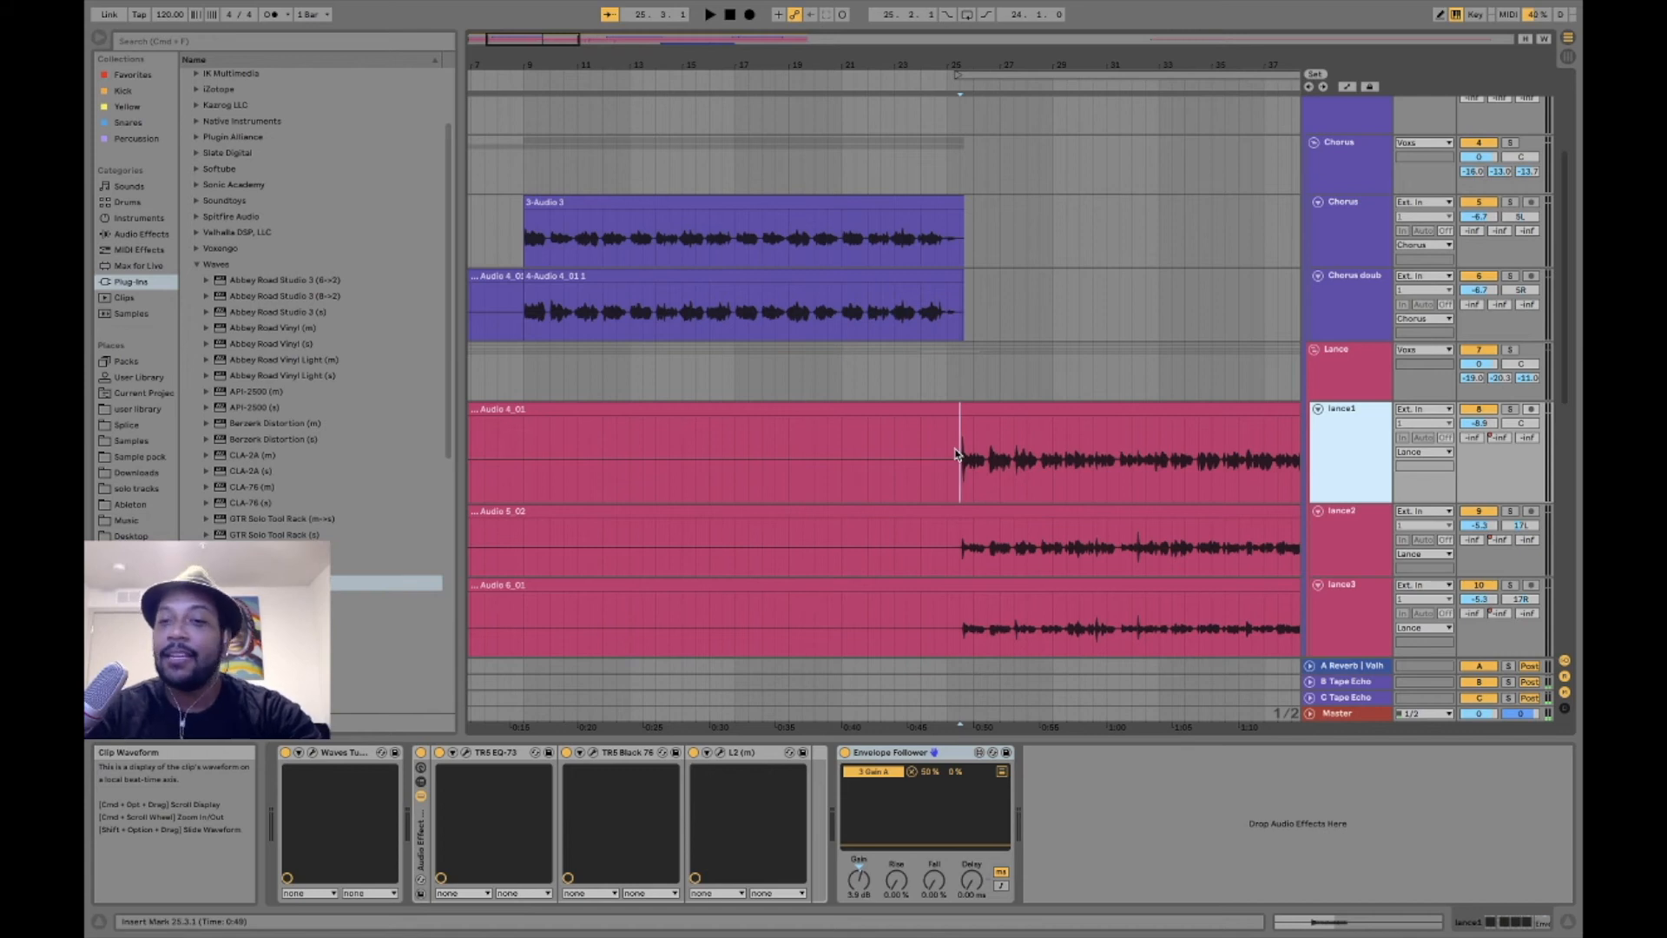
{"action": "key", "text": "space"}
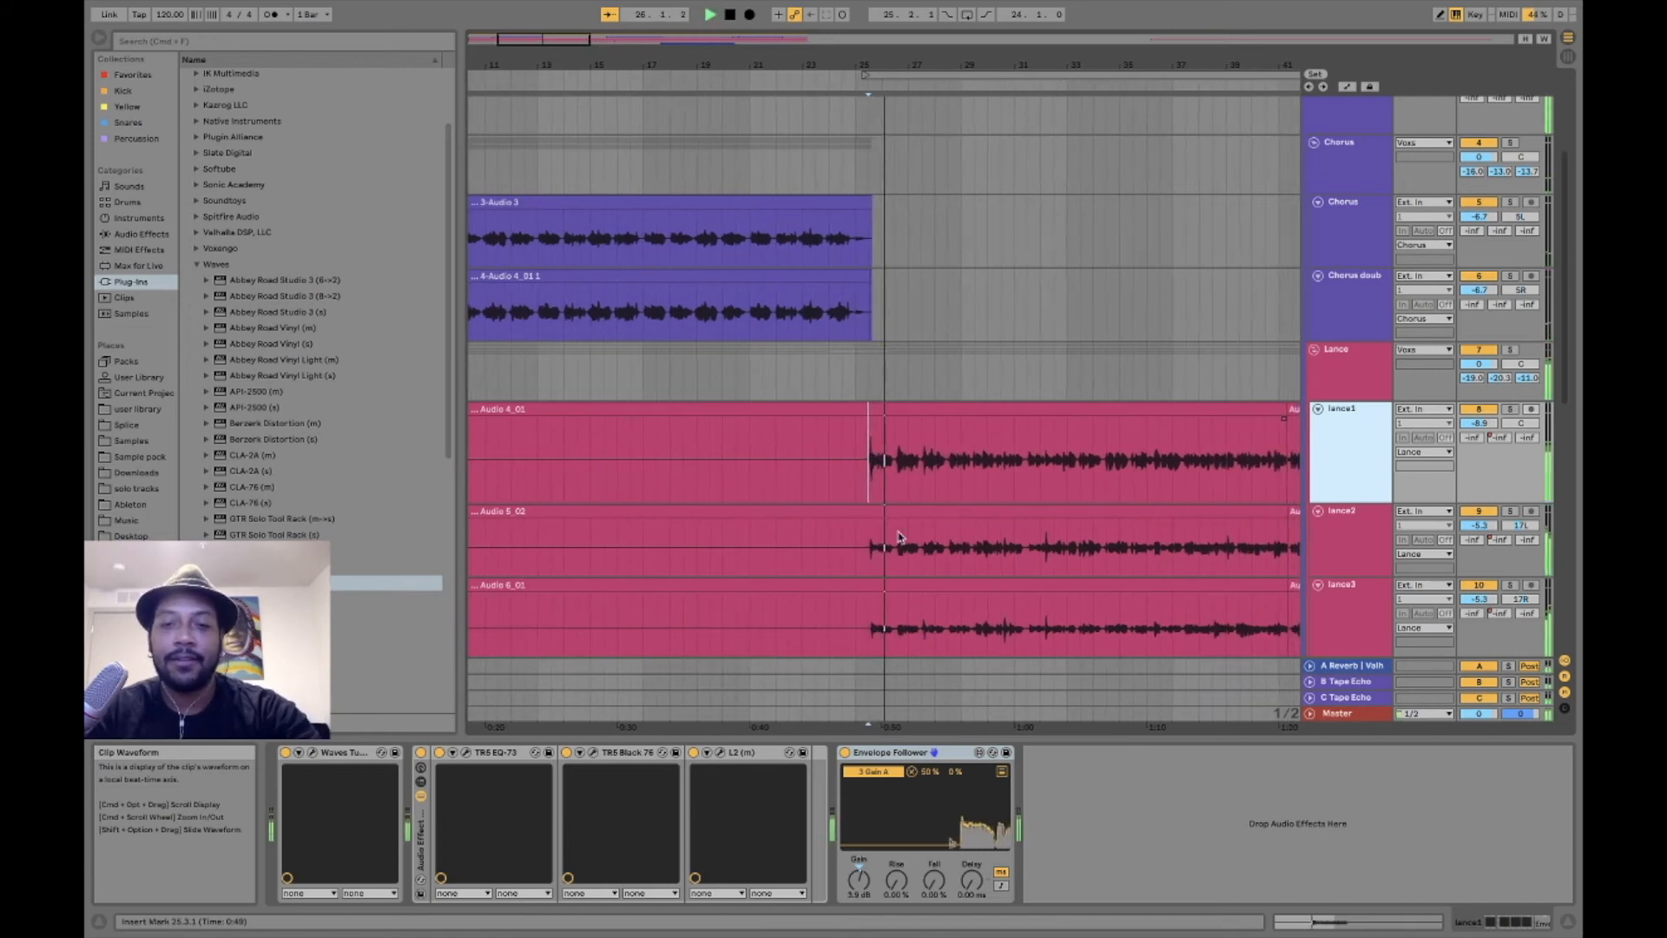
{"action": "scroll", "coordinate": [1096, 495], "scroll_direction": "down", "scroll_amount": 5}
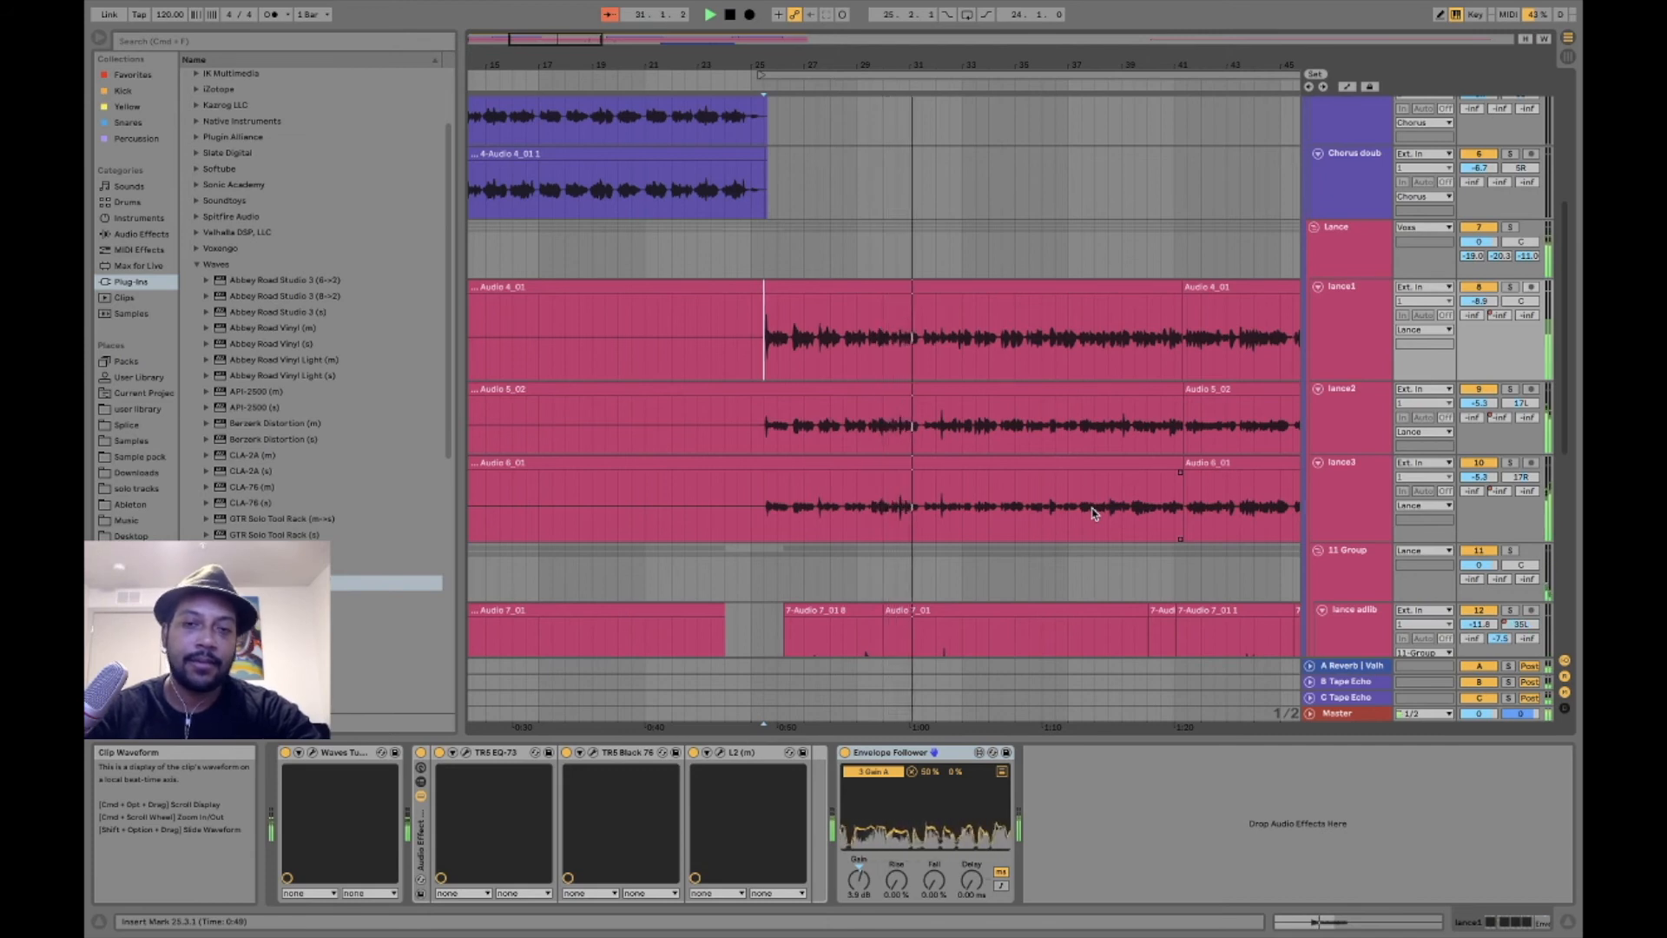
- View the Envelope Follower on track 8, and play the verse while watching the EQ Eight curves on beat track 1
{"action": "left_click", "coordinate": [1356, 318]}
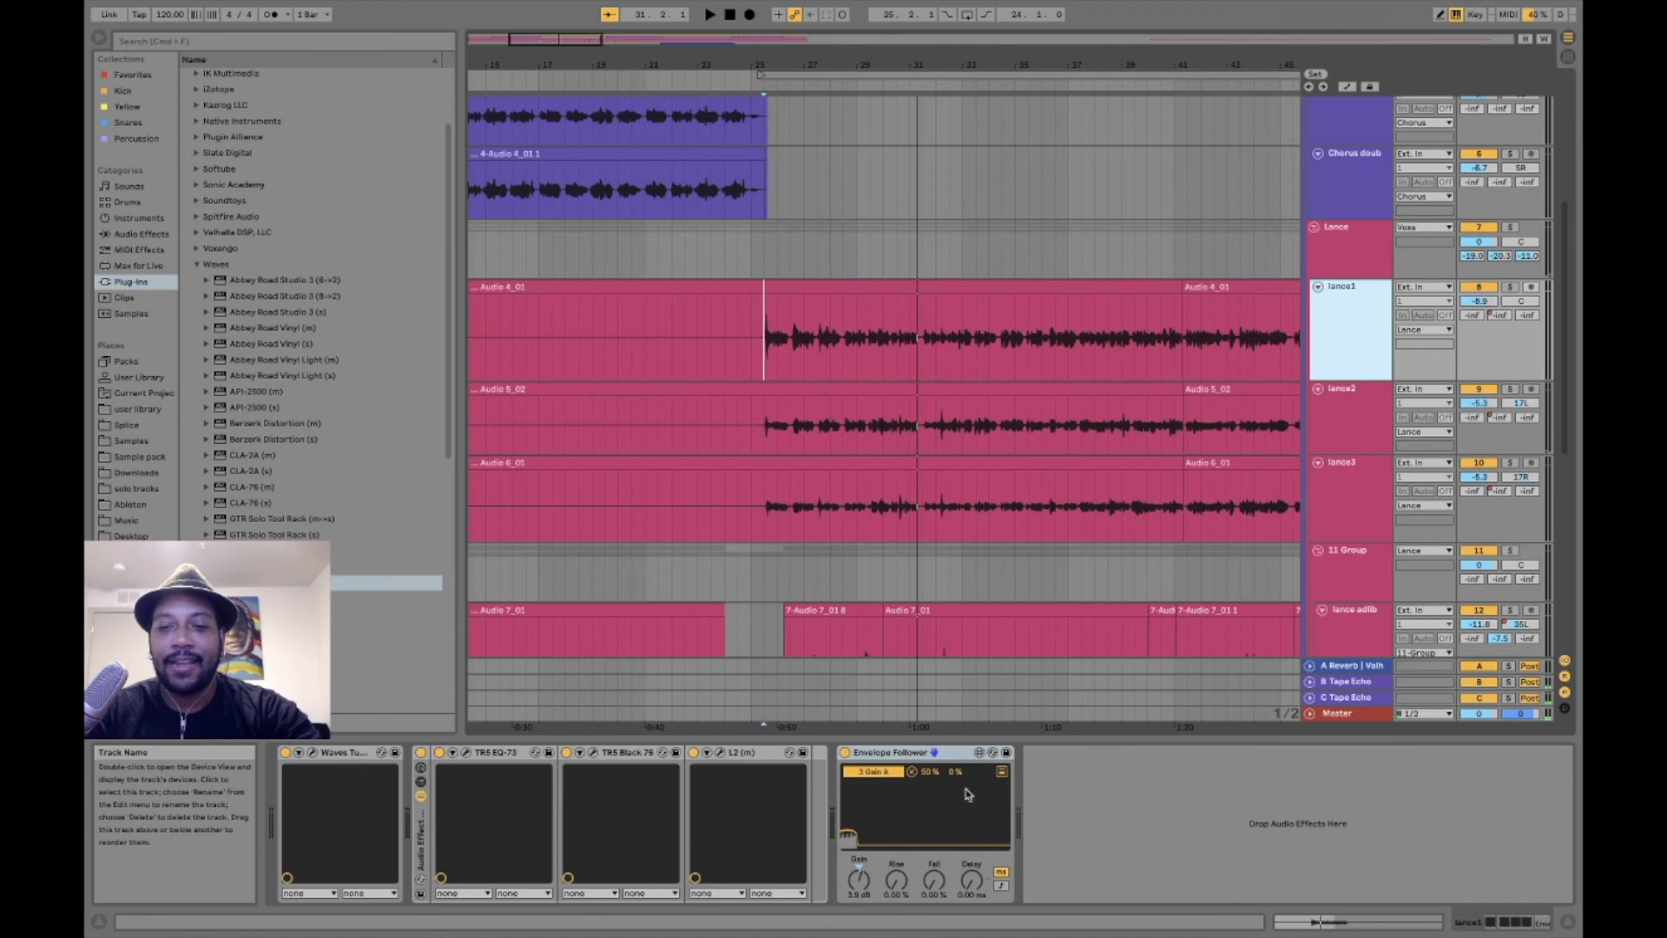
{"action": "left_click", "coordinate": [902, 761]}
{"action": "scroll", "coordinate": [1360, 113], "scroll_direction": "up", "scroll_amount": 10}
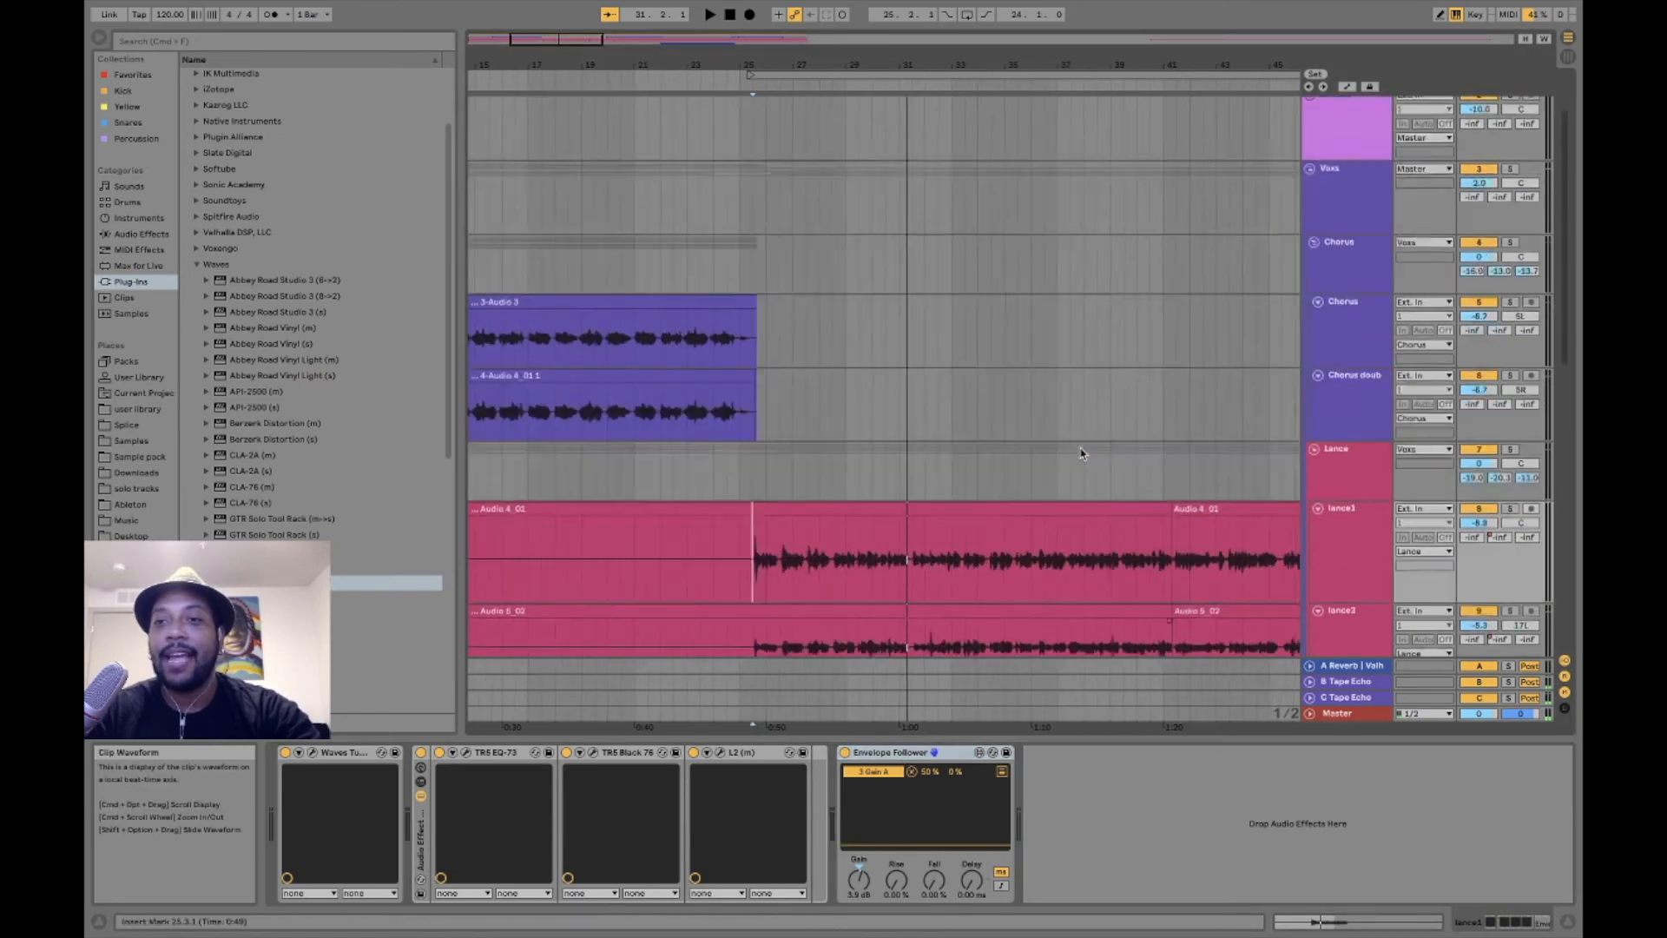
{"action": "left_click", "coordinate": [1364, 105]}
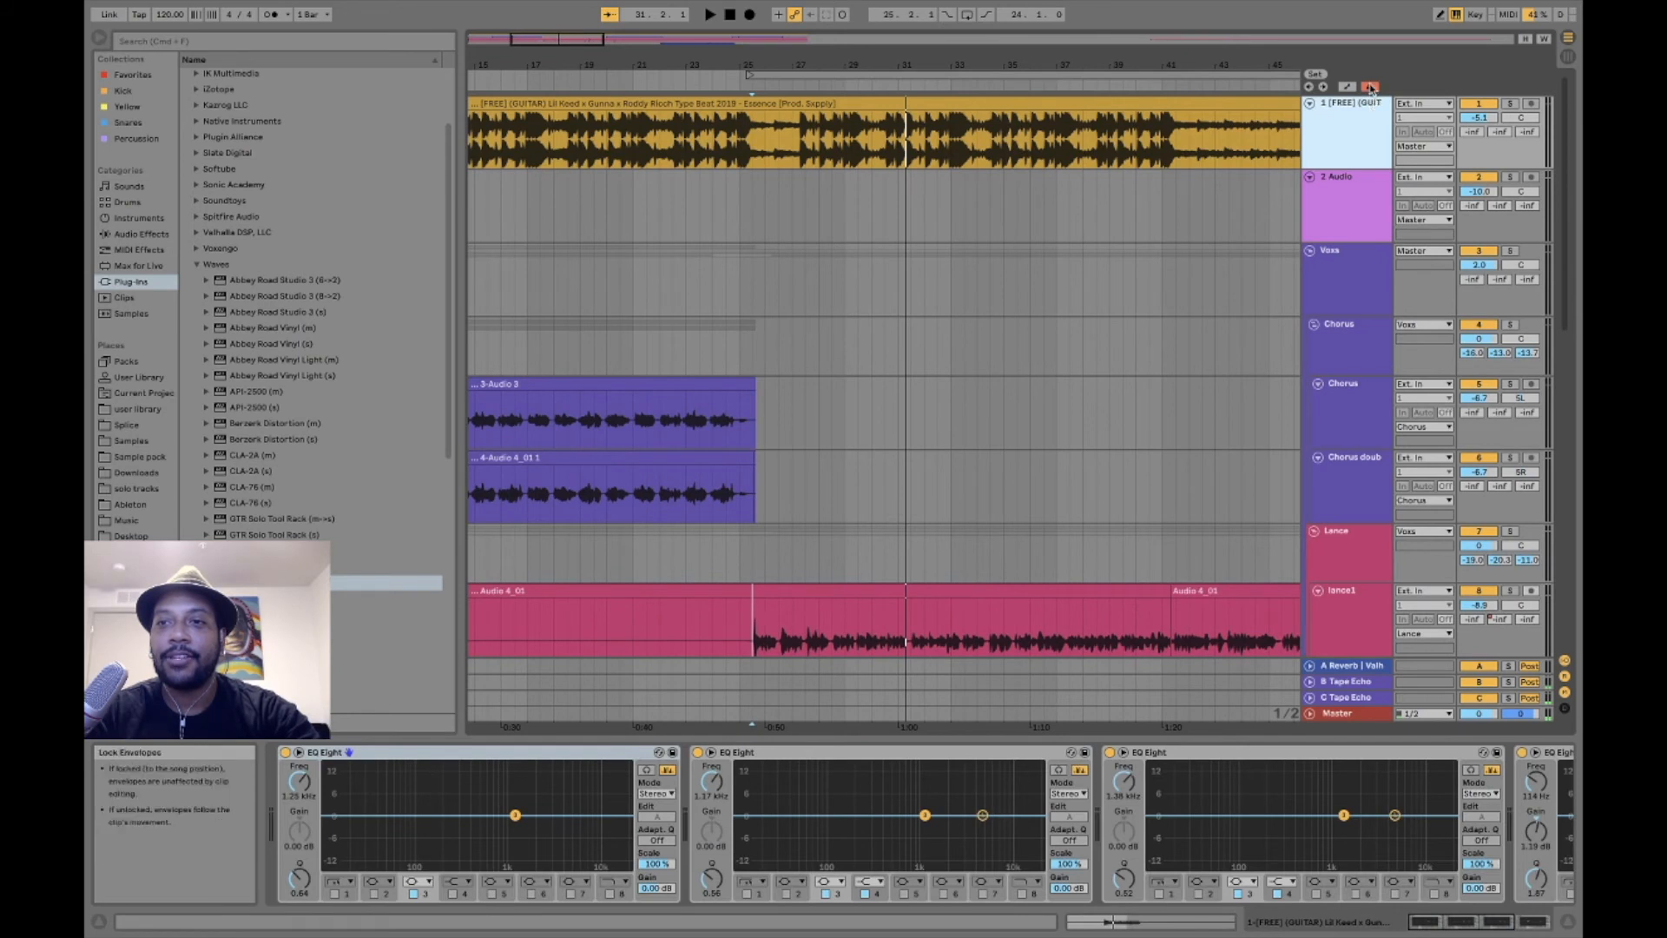
{"action": "left_click", "coordinate": [1370, 87]}
{"action": "left_click", "coordinate": [1357, 130]}
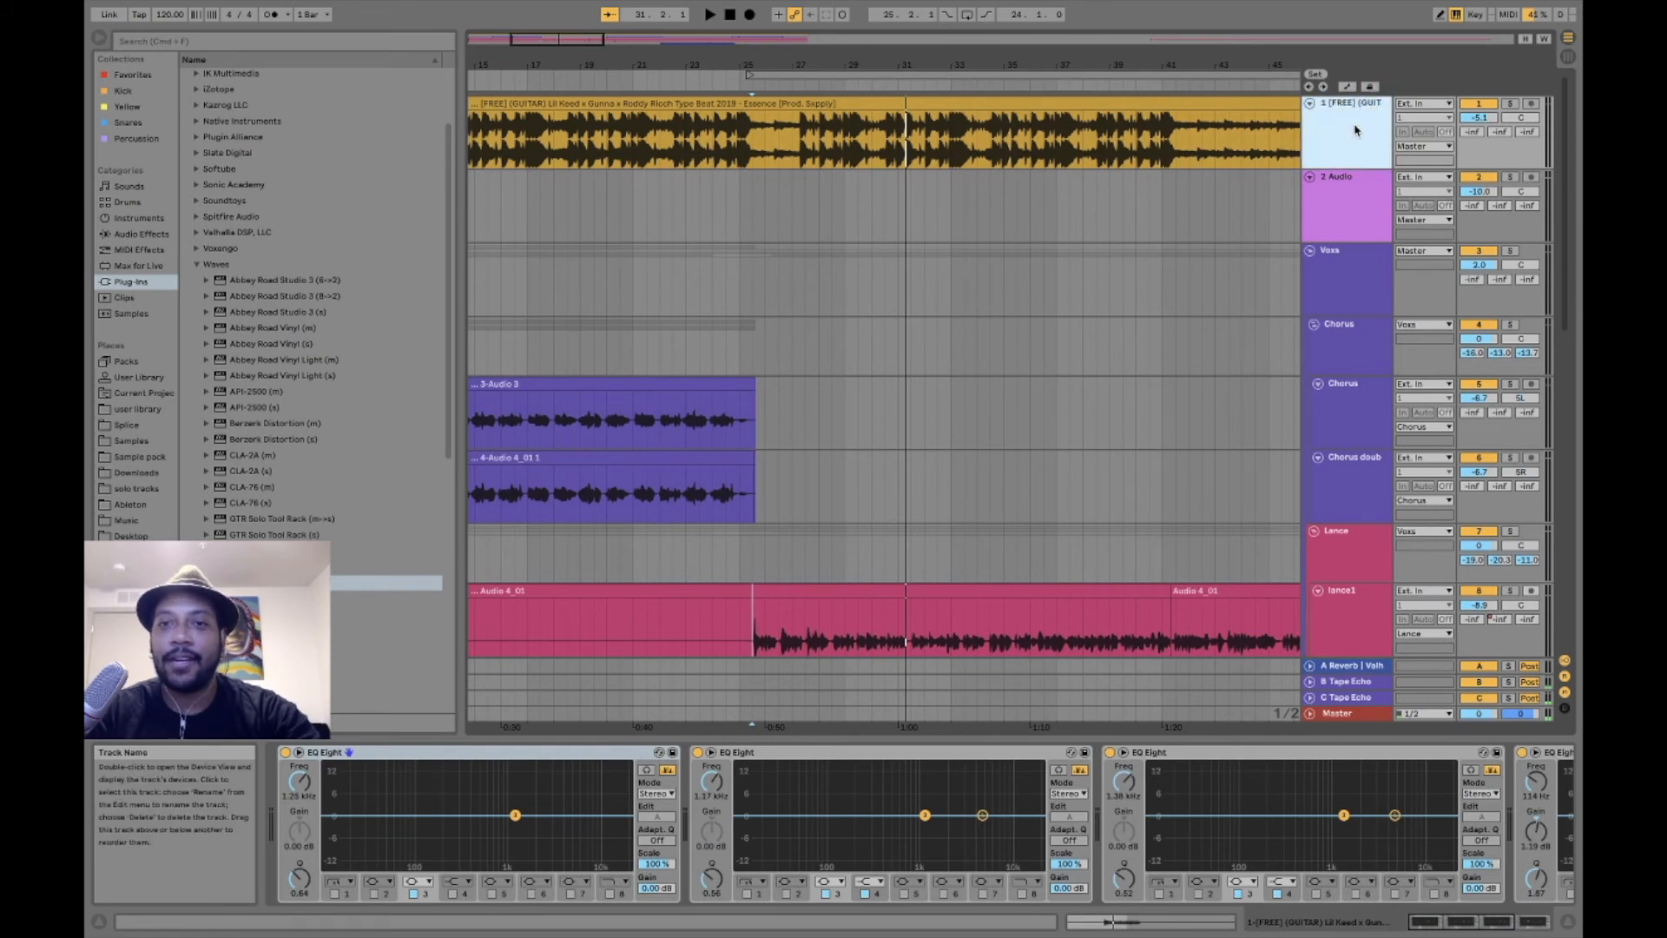
{"action": "key", "text": "space"}
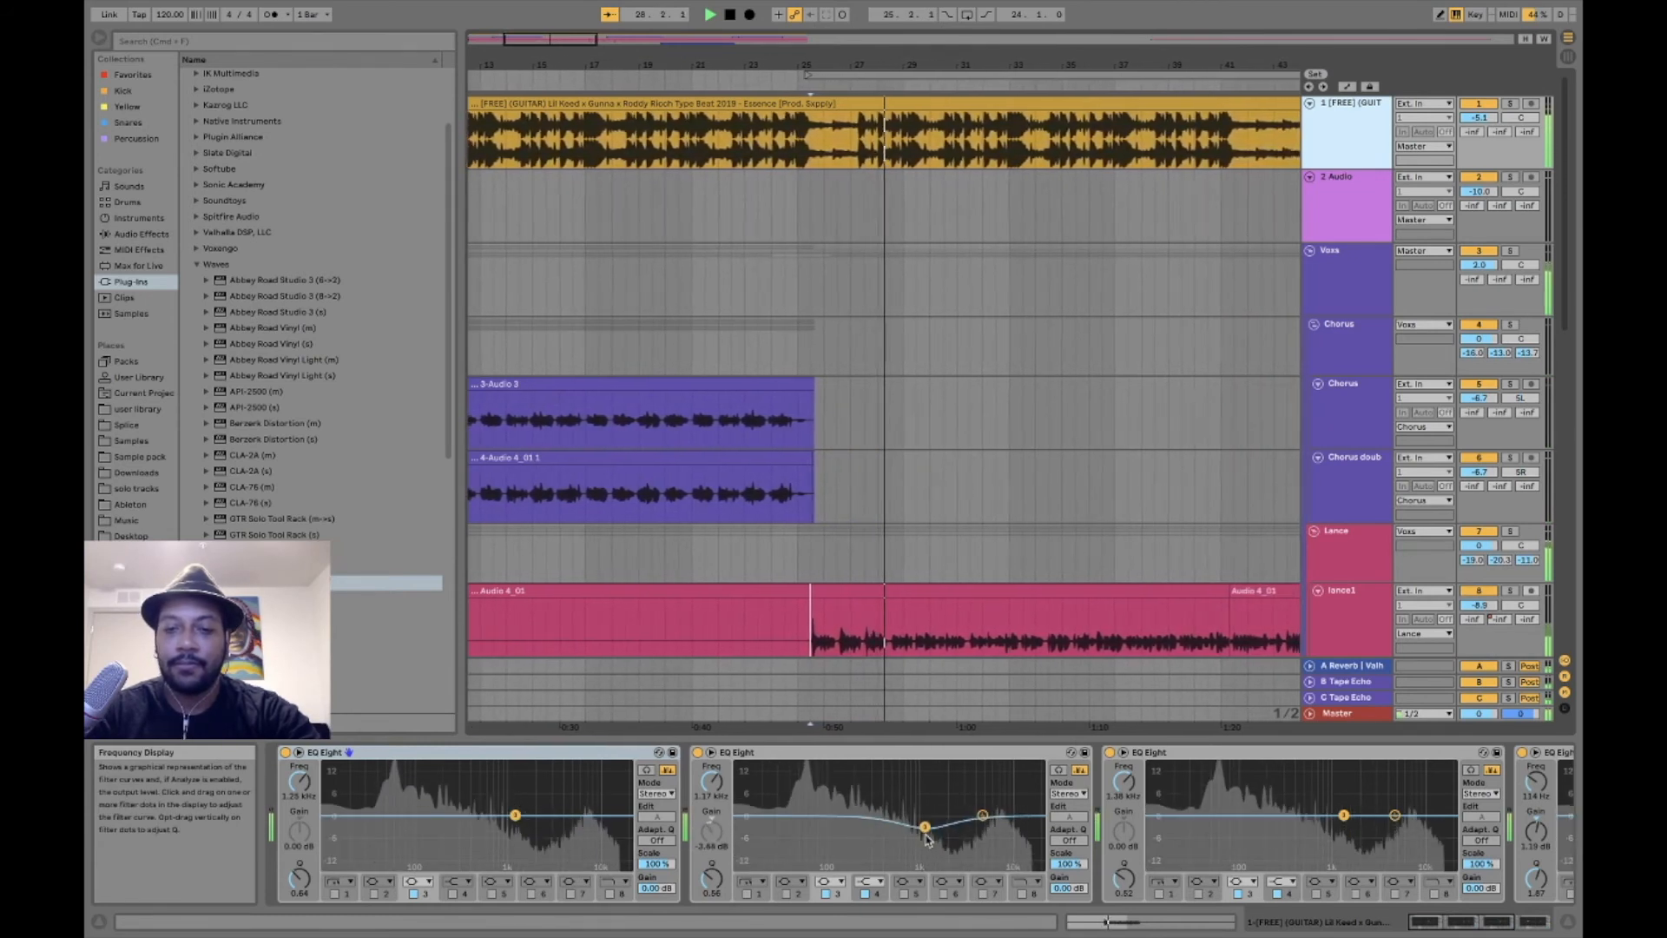
{"action": "key", "text": "space"}
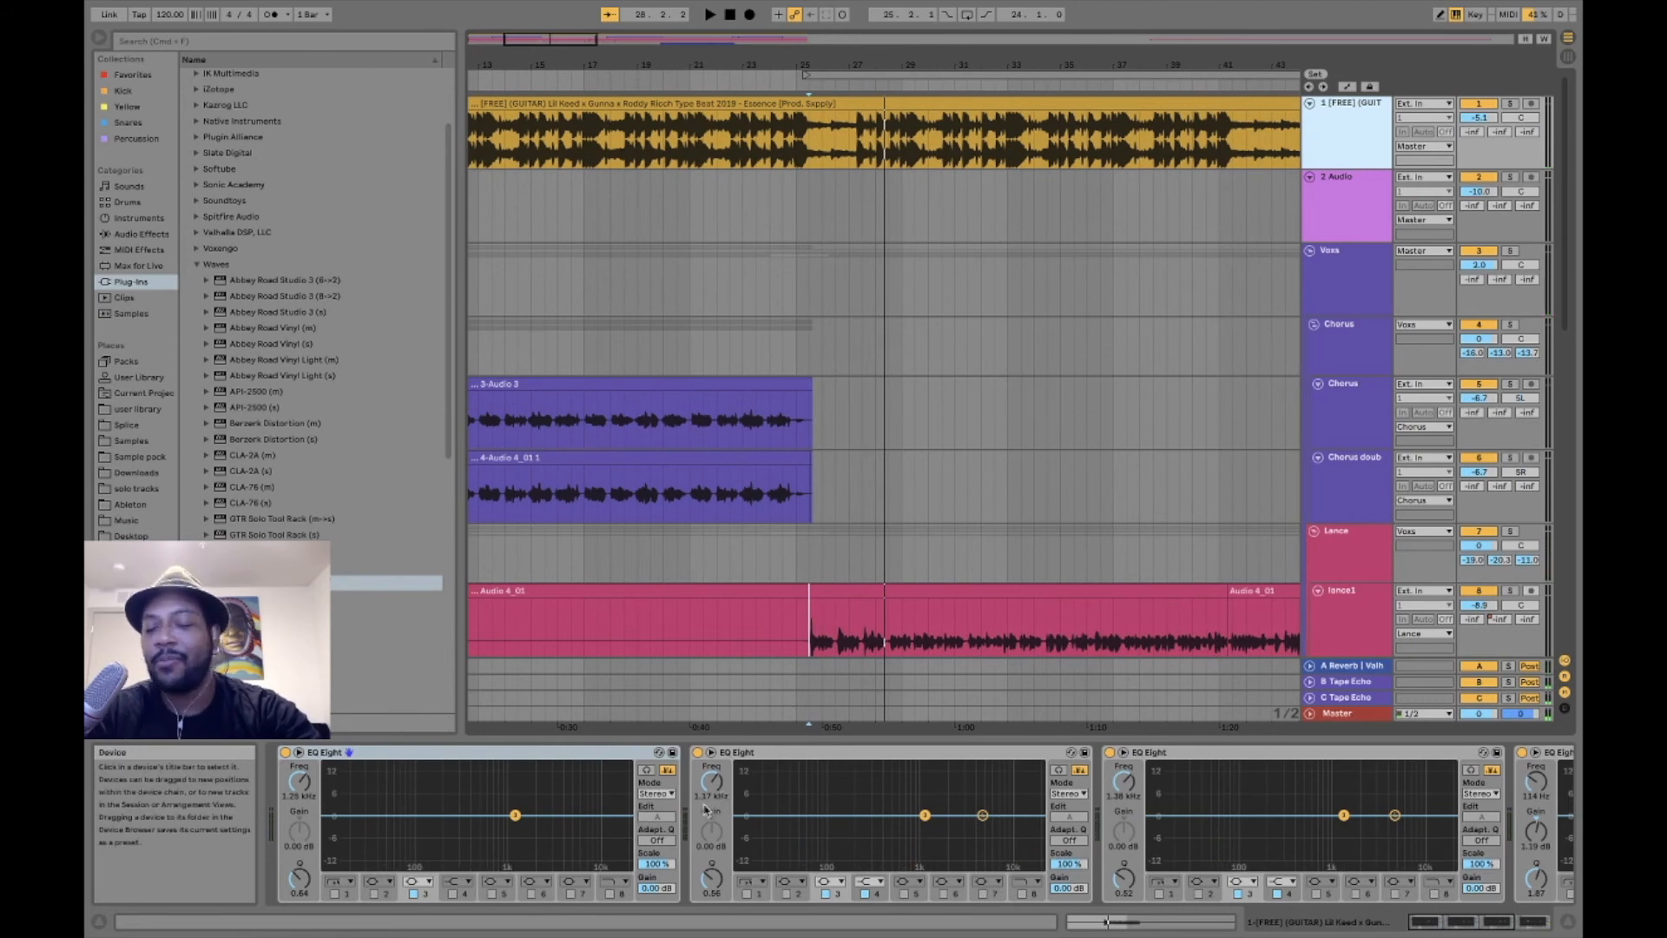
- View the Ozone 8 Exciter settings on group track 7, moving the plug-in window clear of the track headers
{"action": "scroll", "coordinate": [1240, 486], "scroll_direction": "down", "scroll_amount": 5}
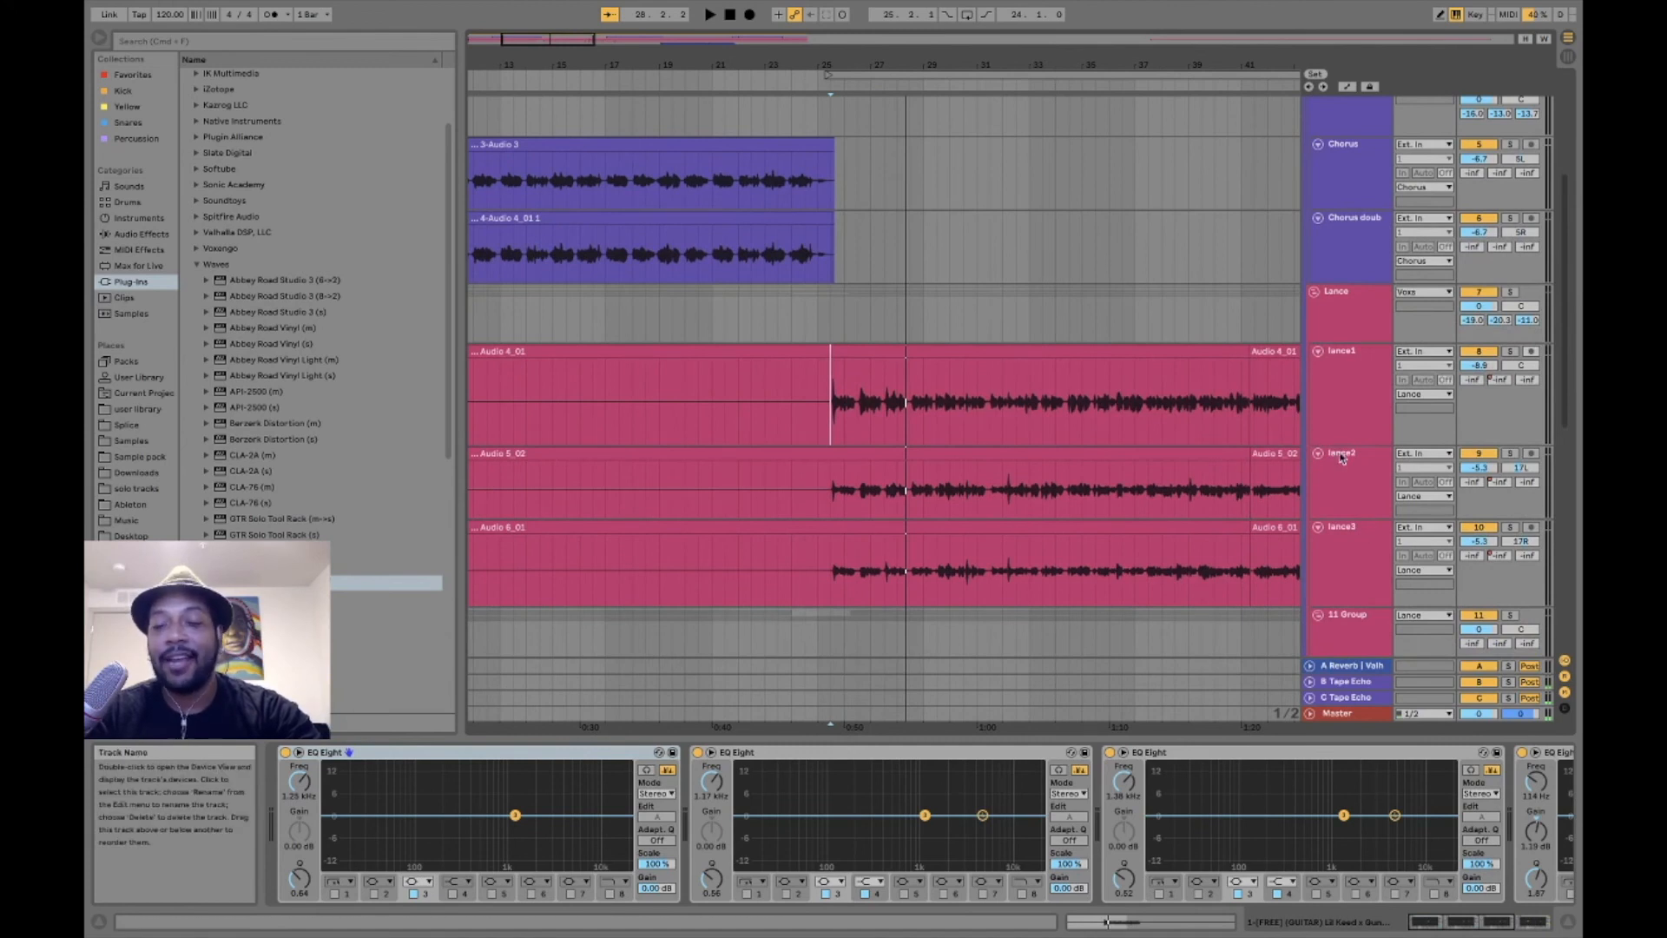
{"action": "left_click", "coordinate": [1340, 416]}
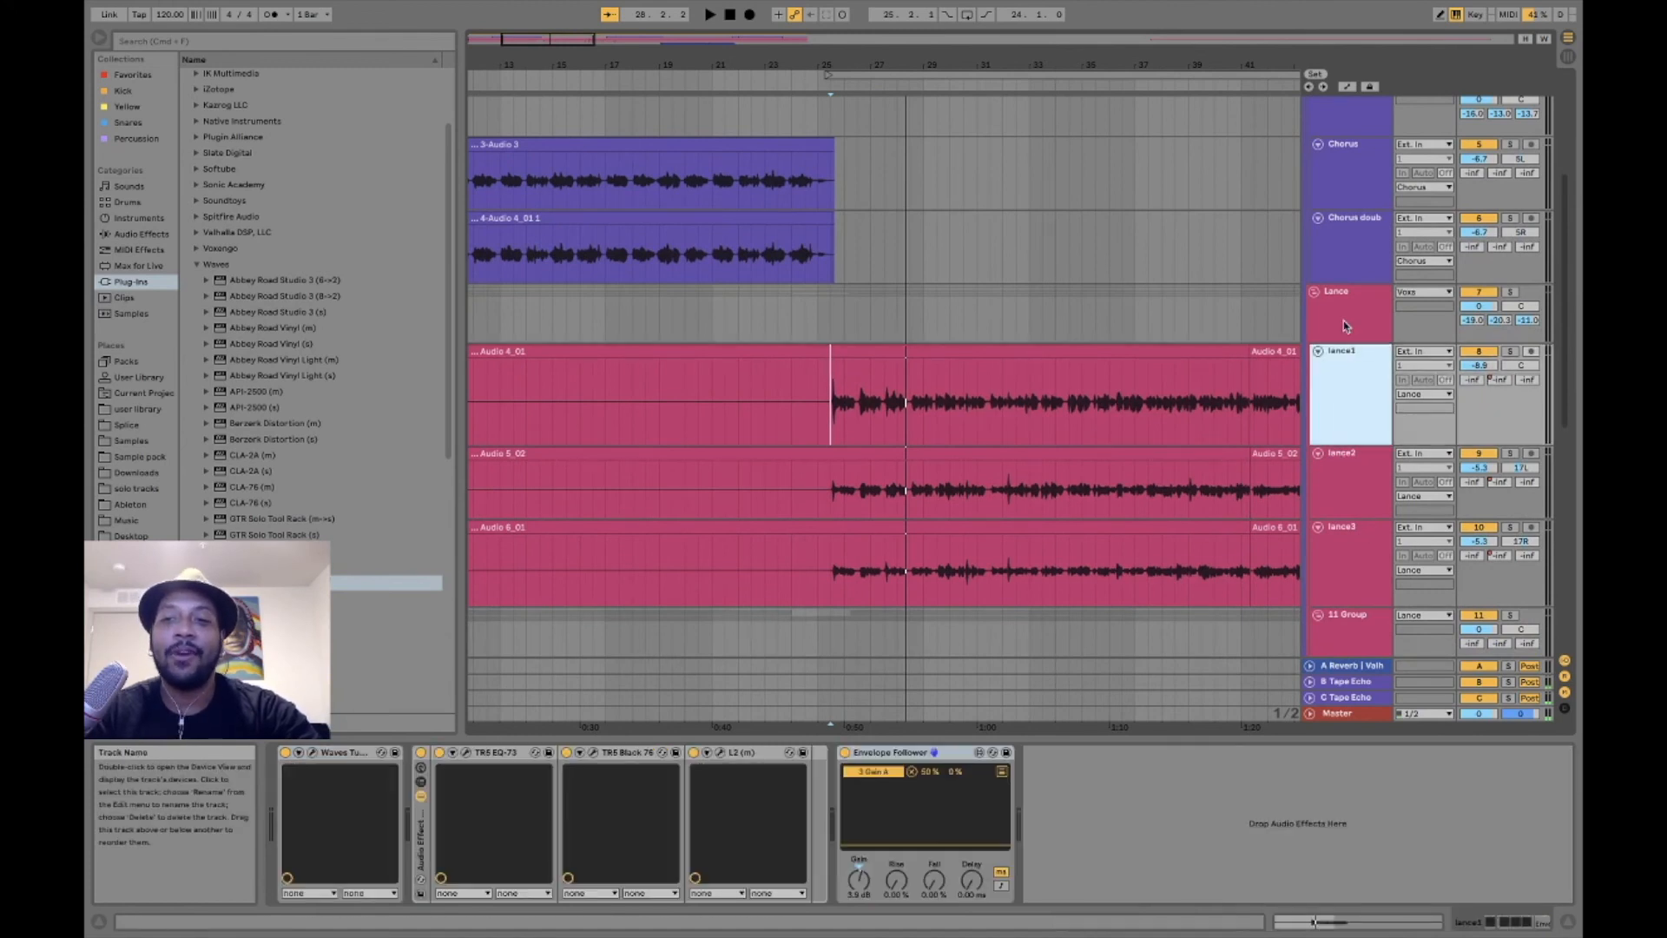
{"action": "left_click", "coordinate": [1345, 326]}
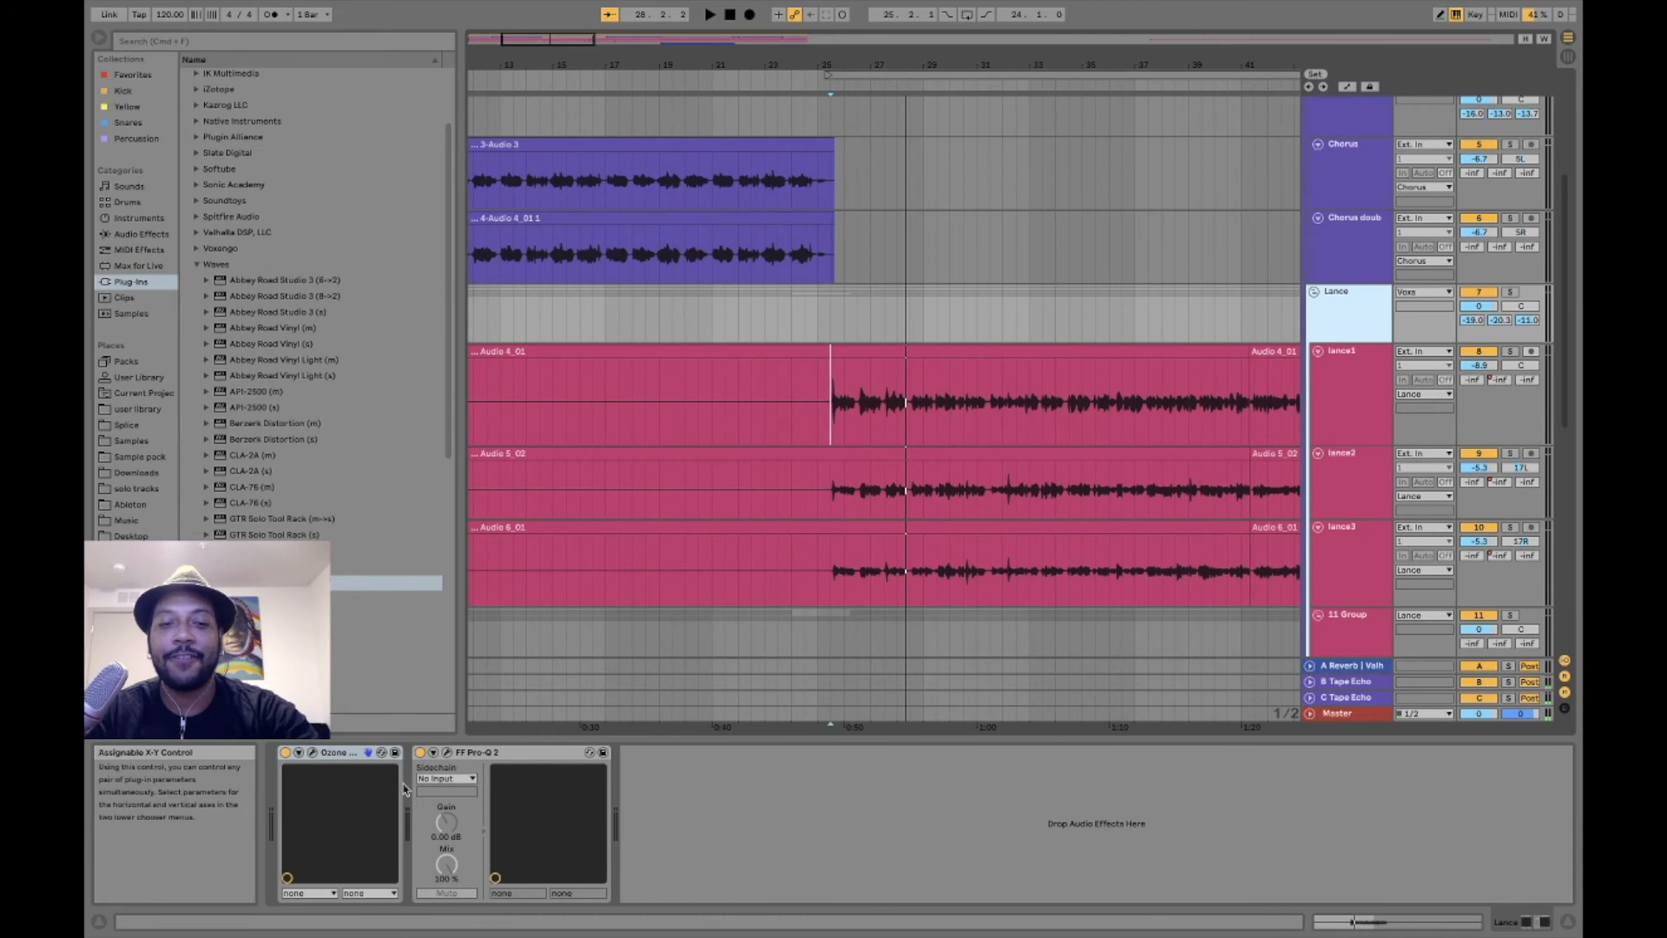
{"action": "left_click", "coordinate": [313, 754]}
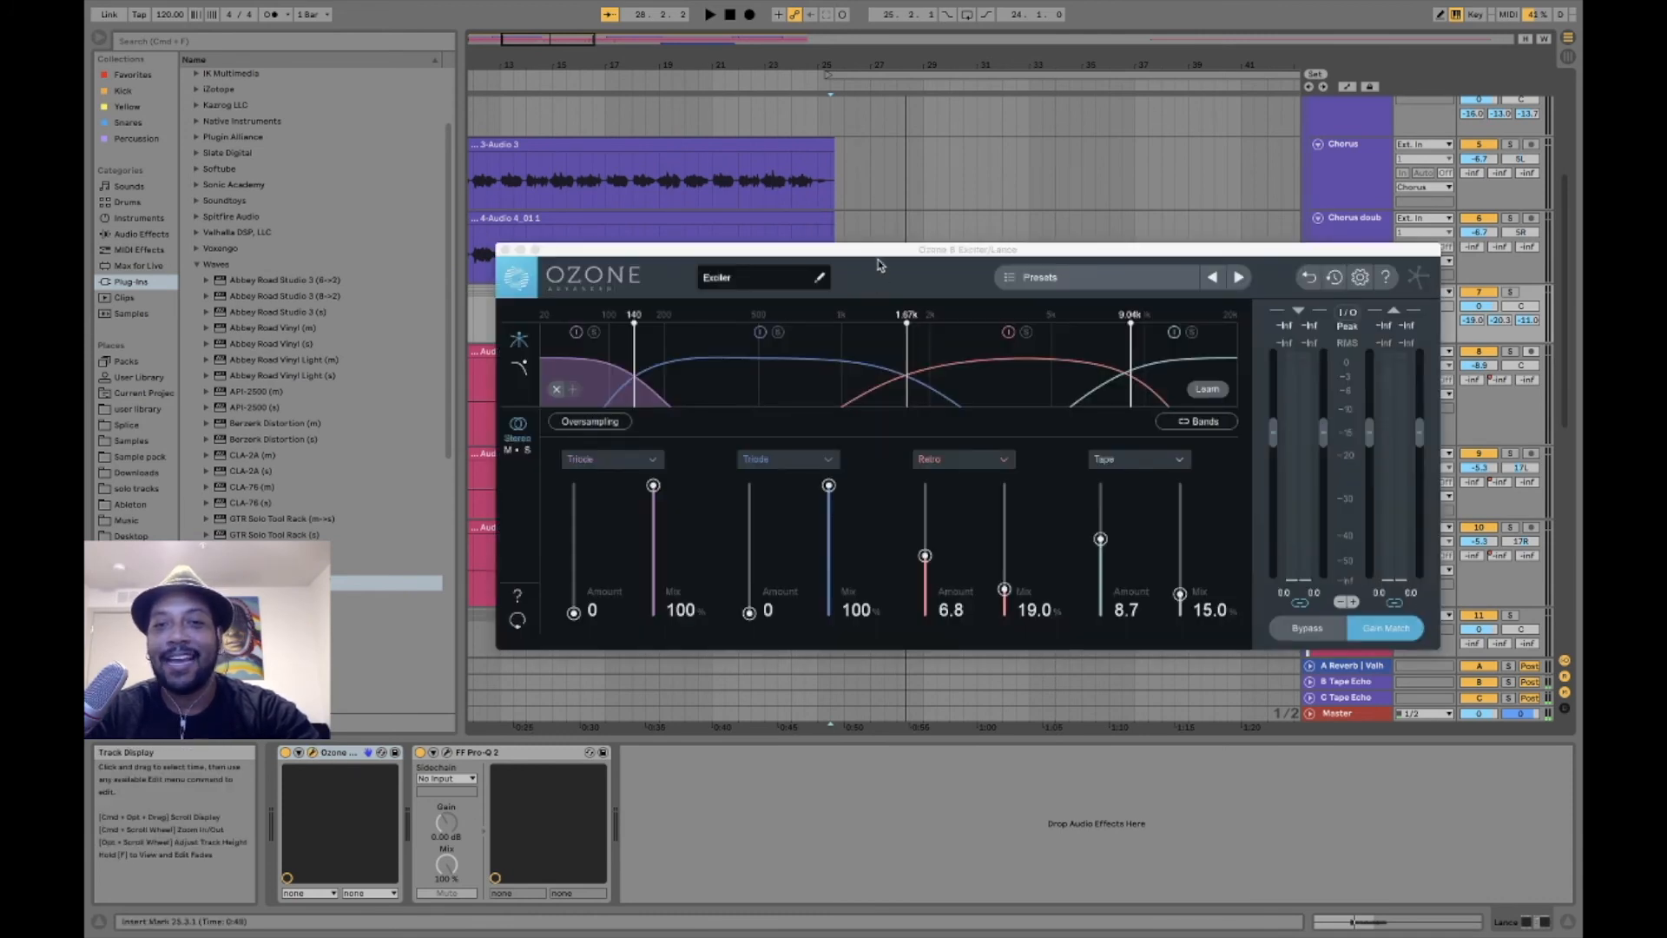
{"action": "left_click_drag", "start_coordinate": [879, 256], "coordinate": [511, 272]}
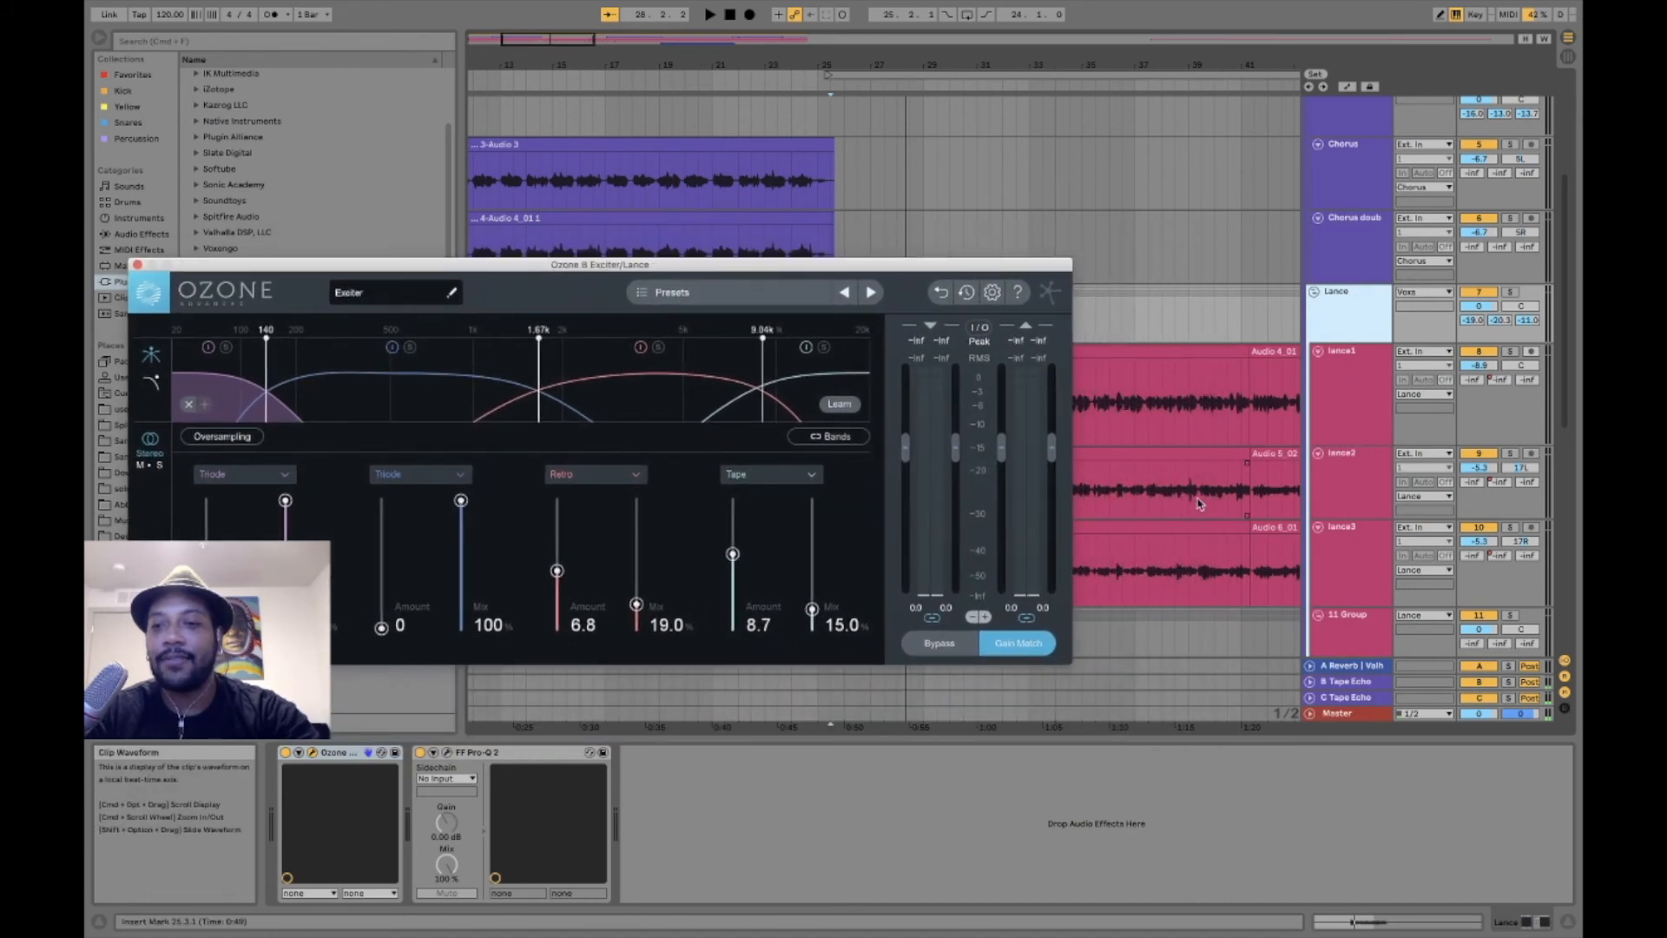
- Check the EQ Eight on 11 Group, and open the FF Pro-Q 2 curve on group track 7
{"action": "scroll", "coordinate": [1207, 519], "scroll_direction": "down", "scroll_amount": 3}
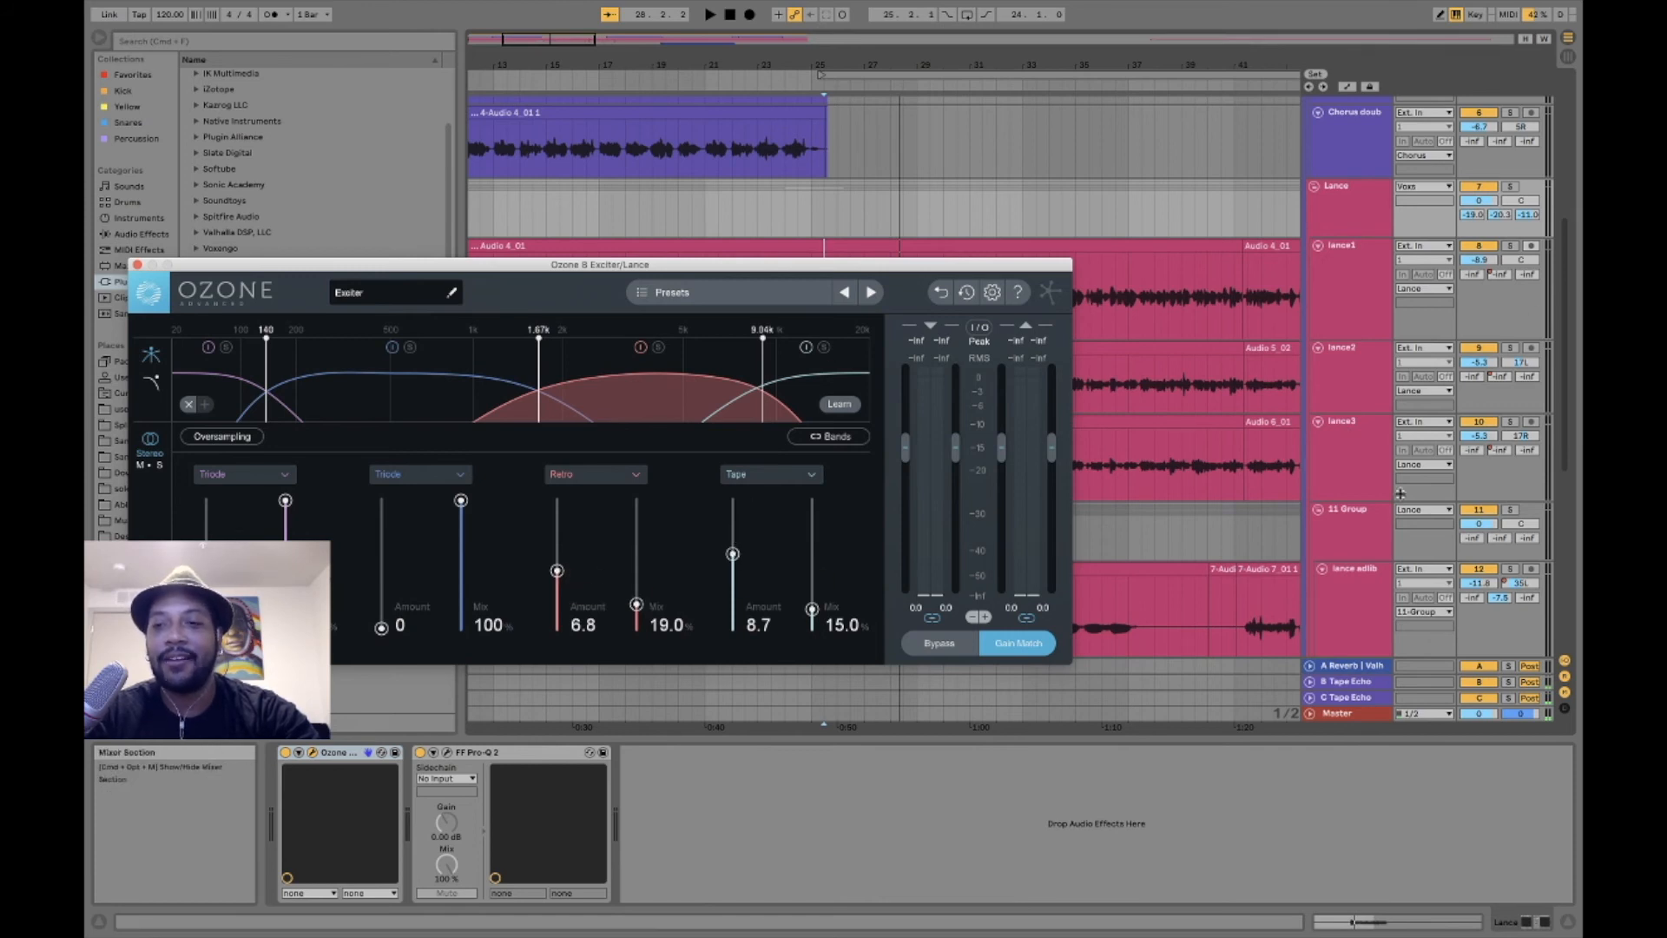
{"action": "left_click", "coordinate": [1341, 533]}
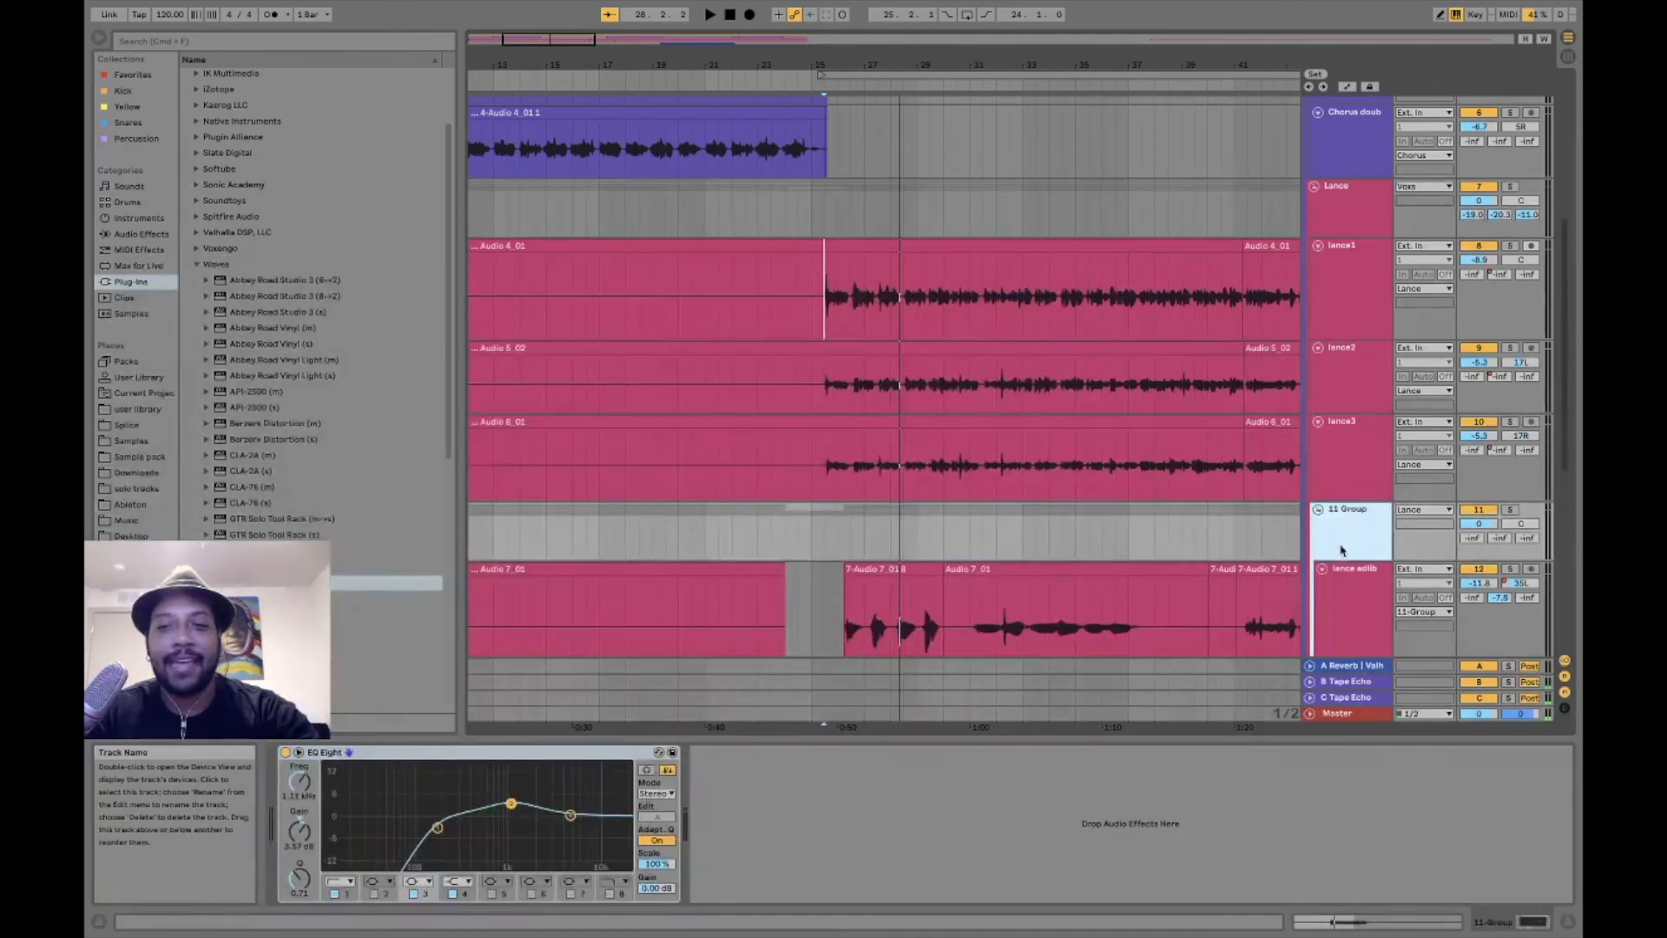
{"action": "left_click", "coordinate": [1349, 219]}
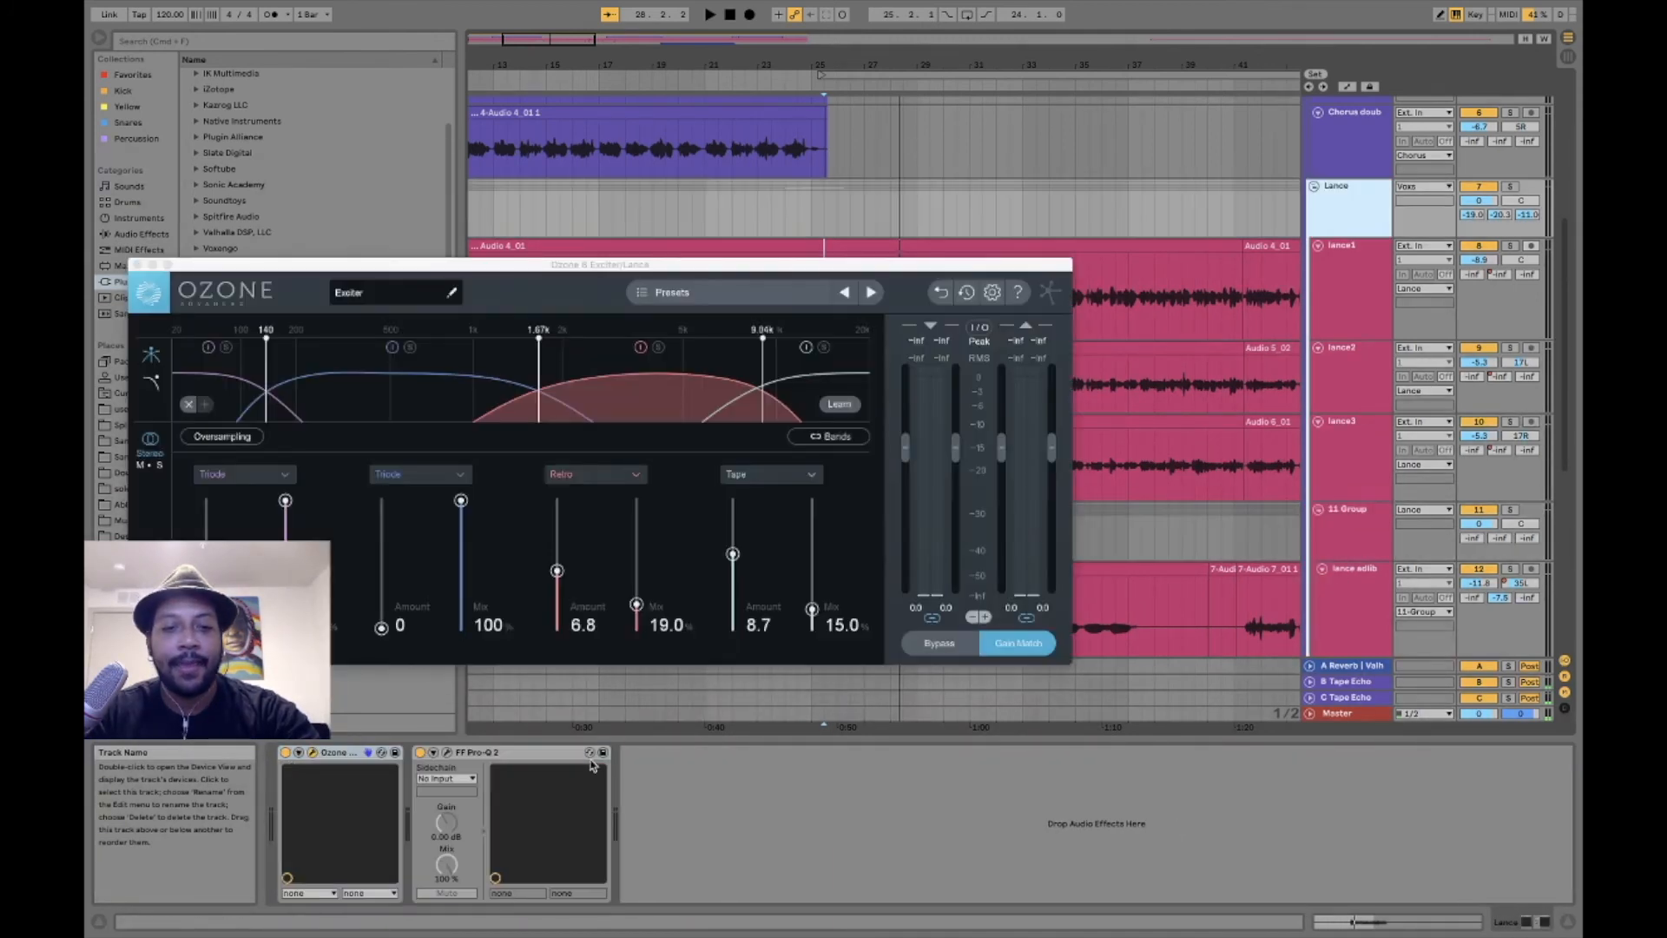
{"action": "left_click", "coordinate": [446, 753]}
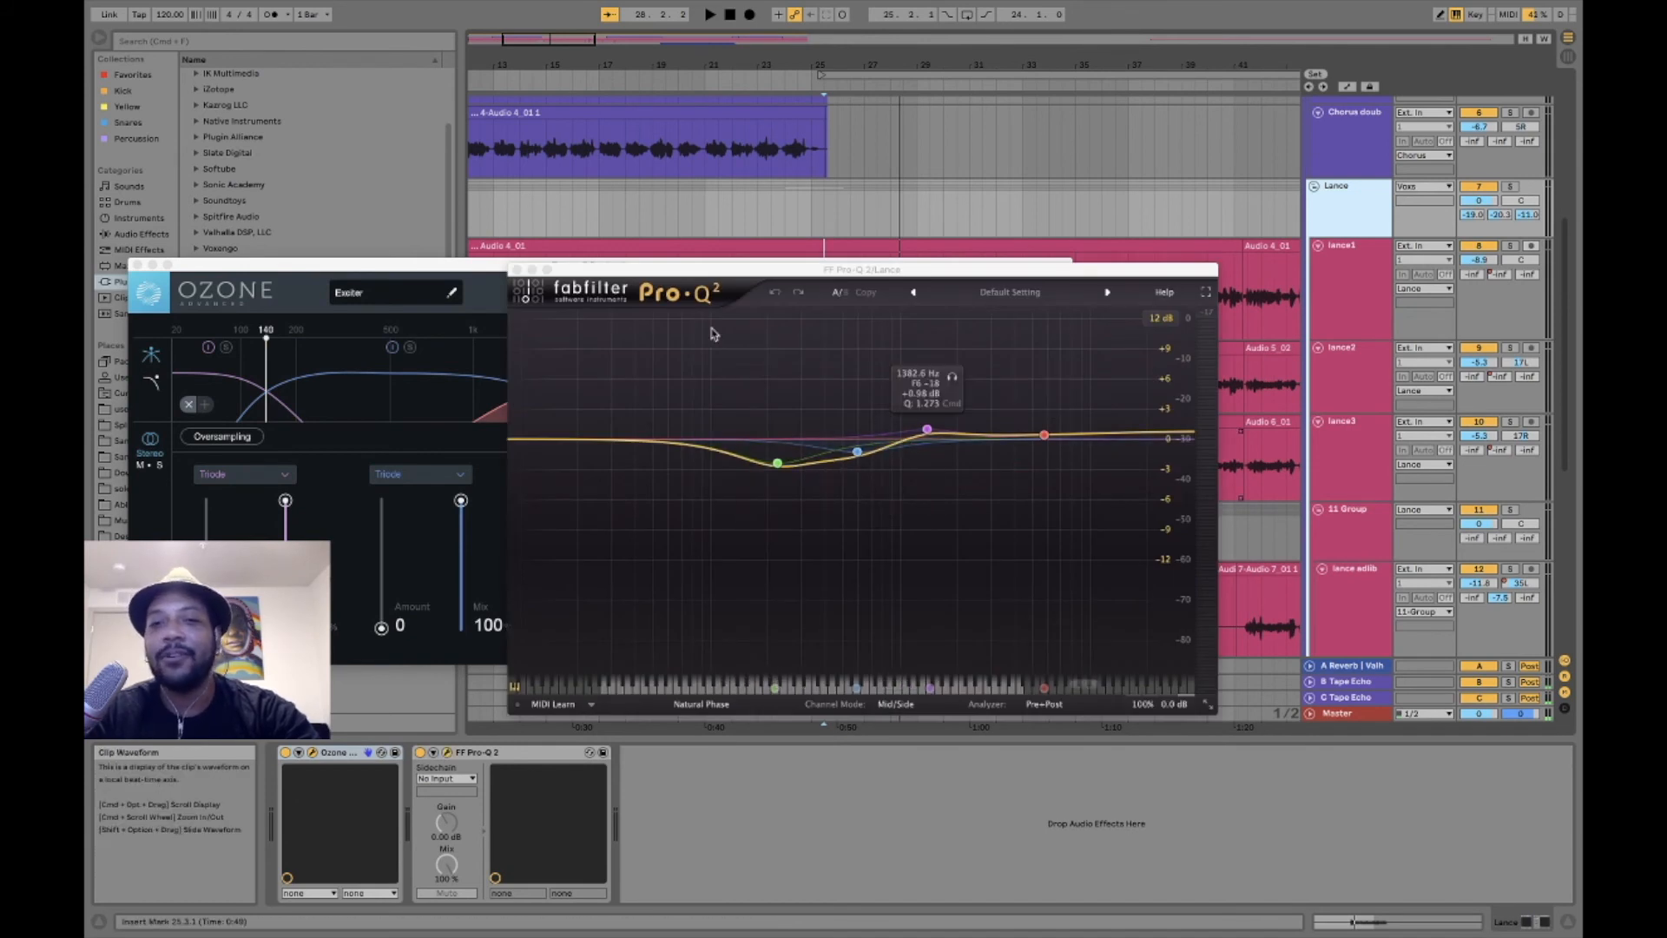
- Compare the verse with Pro-Q 2 and the Ozone Exciter bypassed and re-enabled one by one during playback, and close both plug-in windows
{"action": "left_click", "coordinate": [422, 753]}
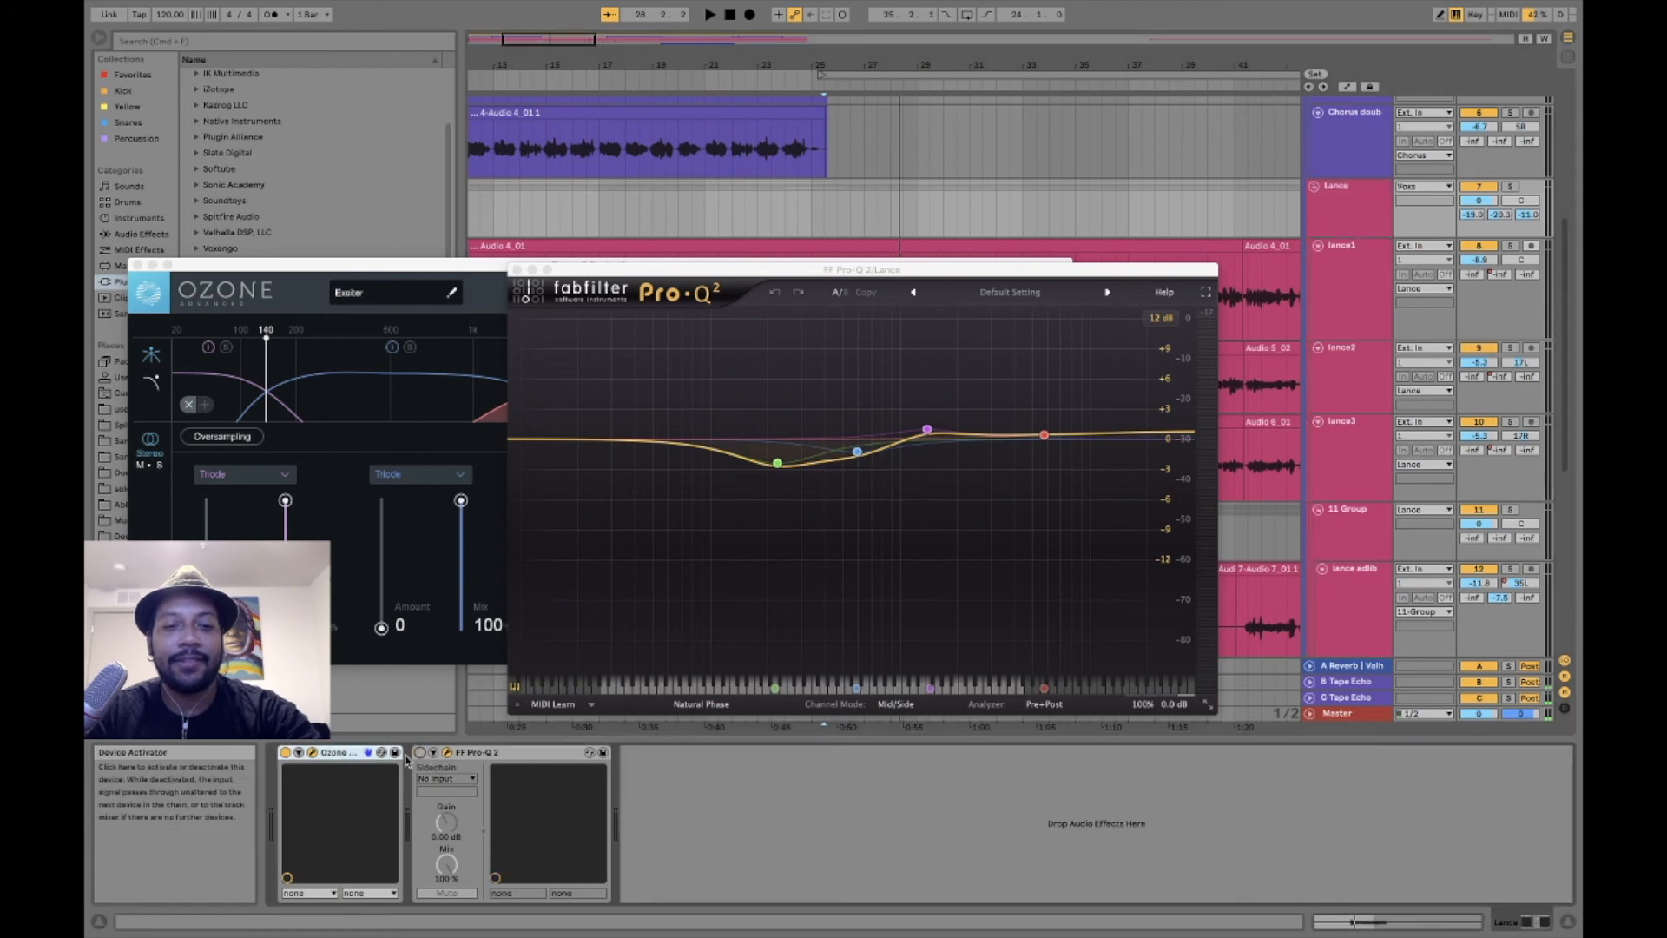
{"action": "left_click", "coordinate": [285, 753]}
{"action": "key", "text": "space"}
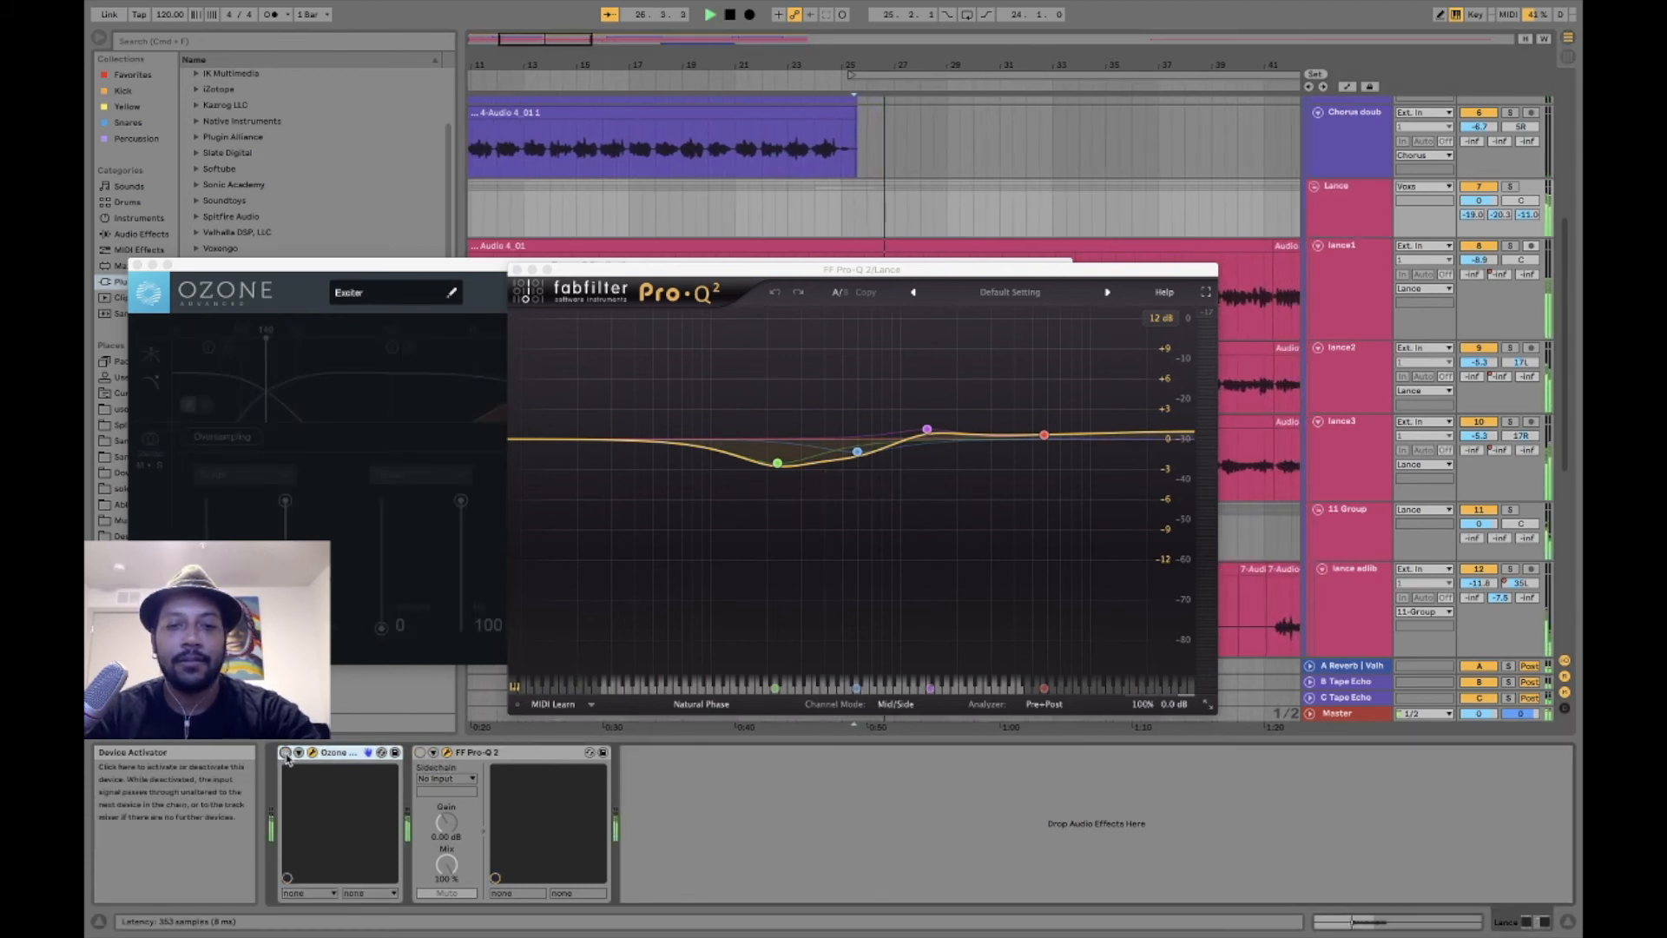
{"action": "left_click", "coordinate": [285, 753]}
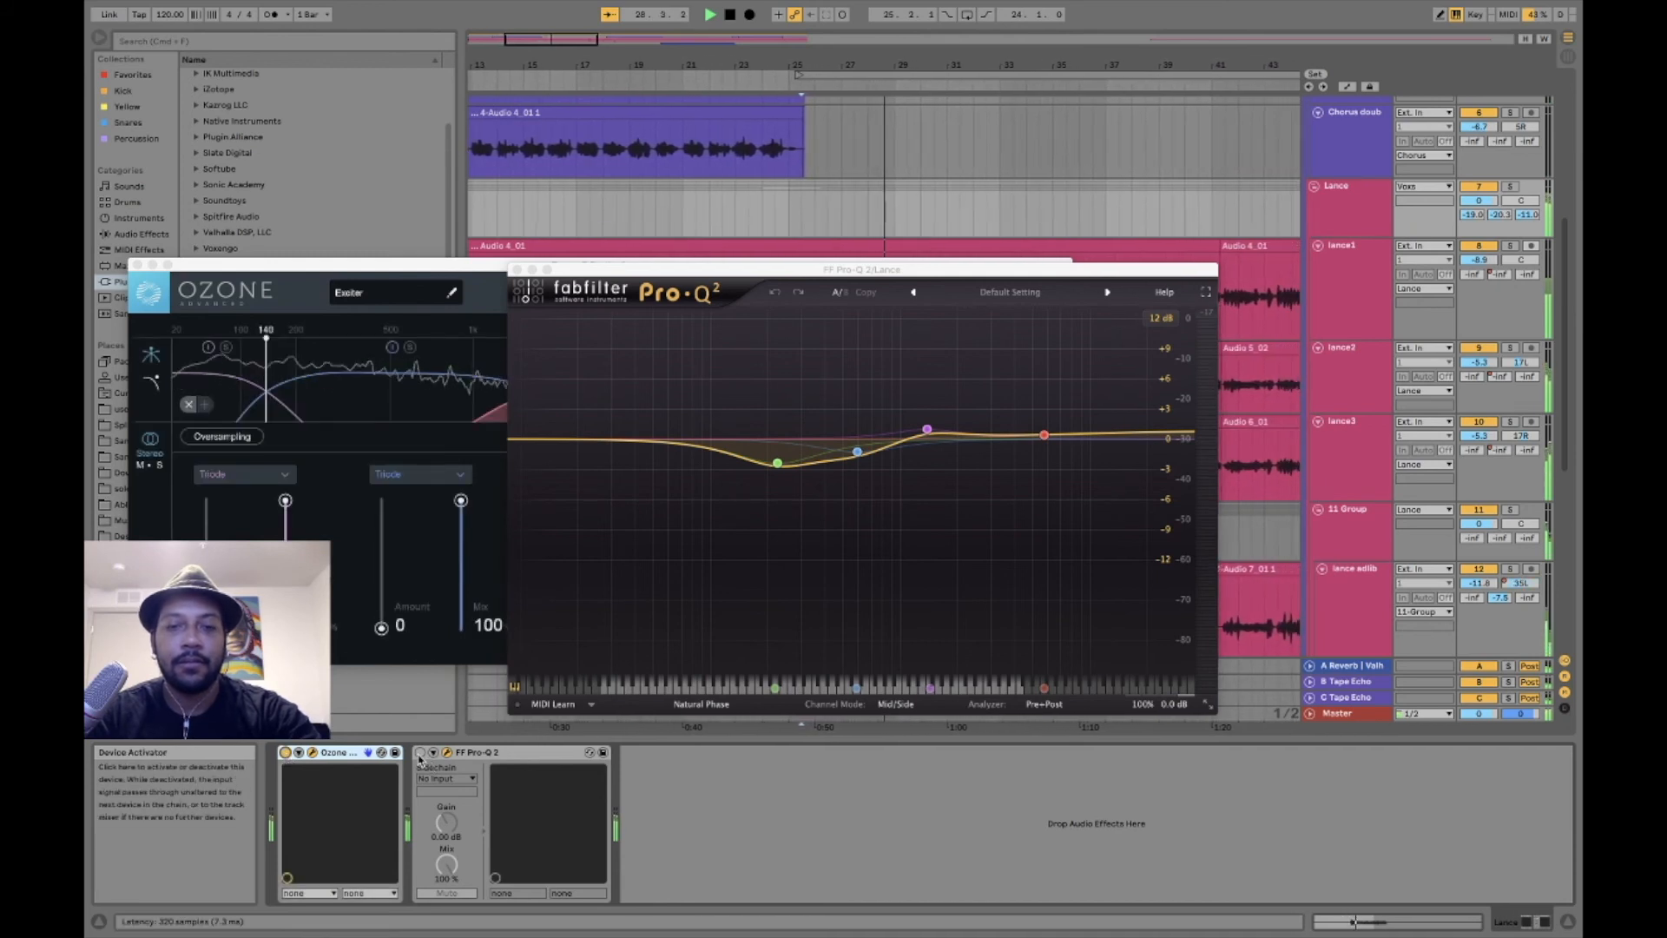
{"action": "left_click", "coordinate": [421, 754]}
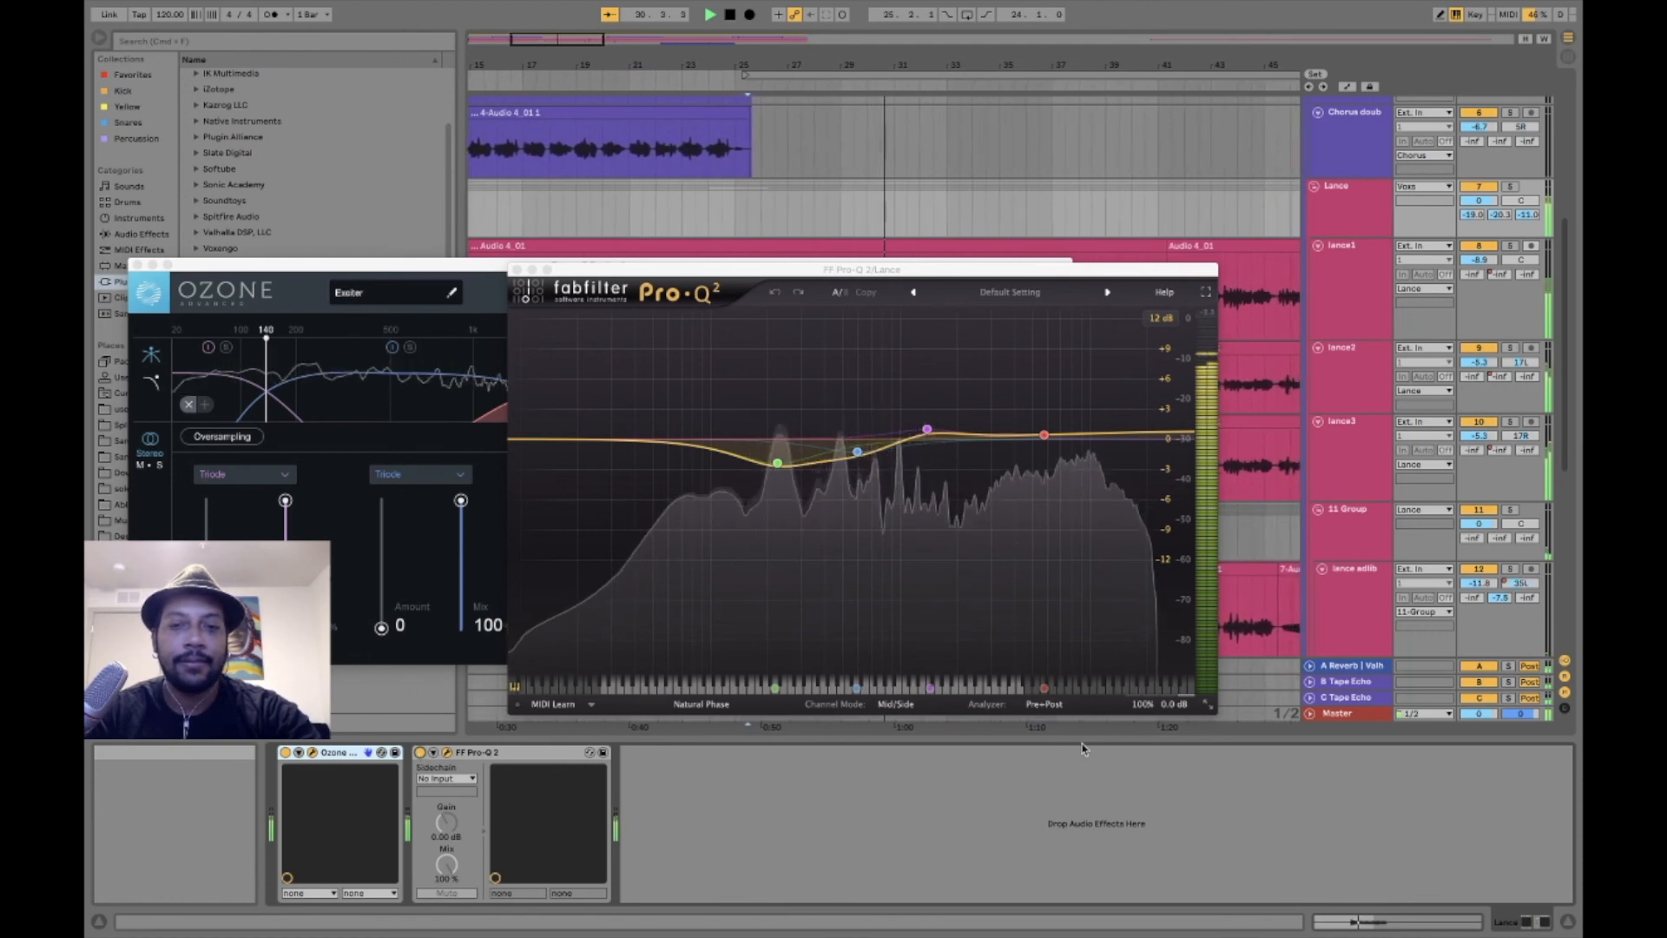
{"action": "key", "text": "space"}
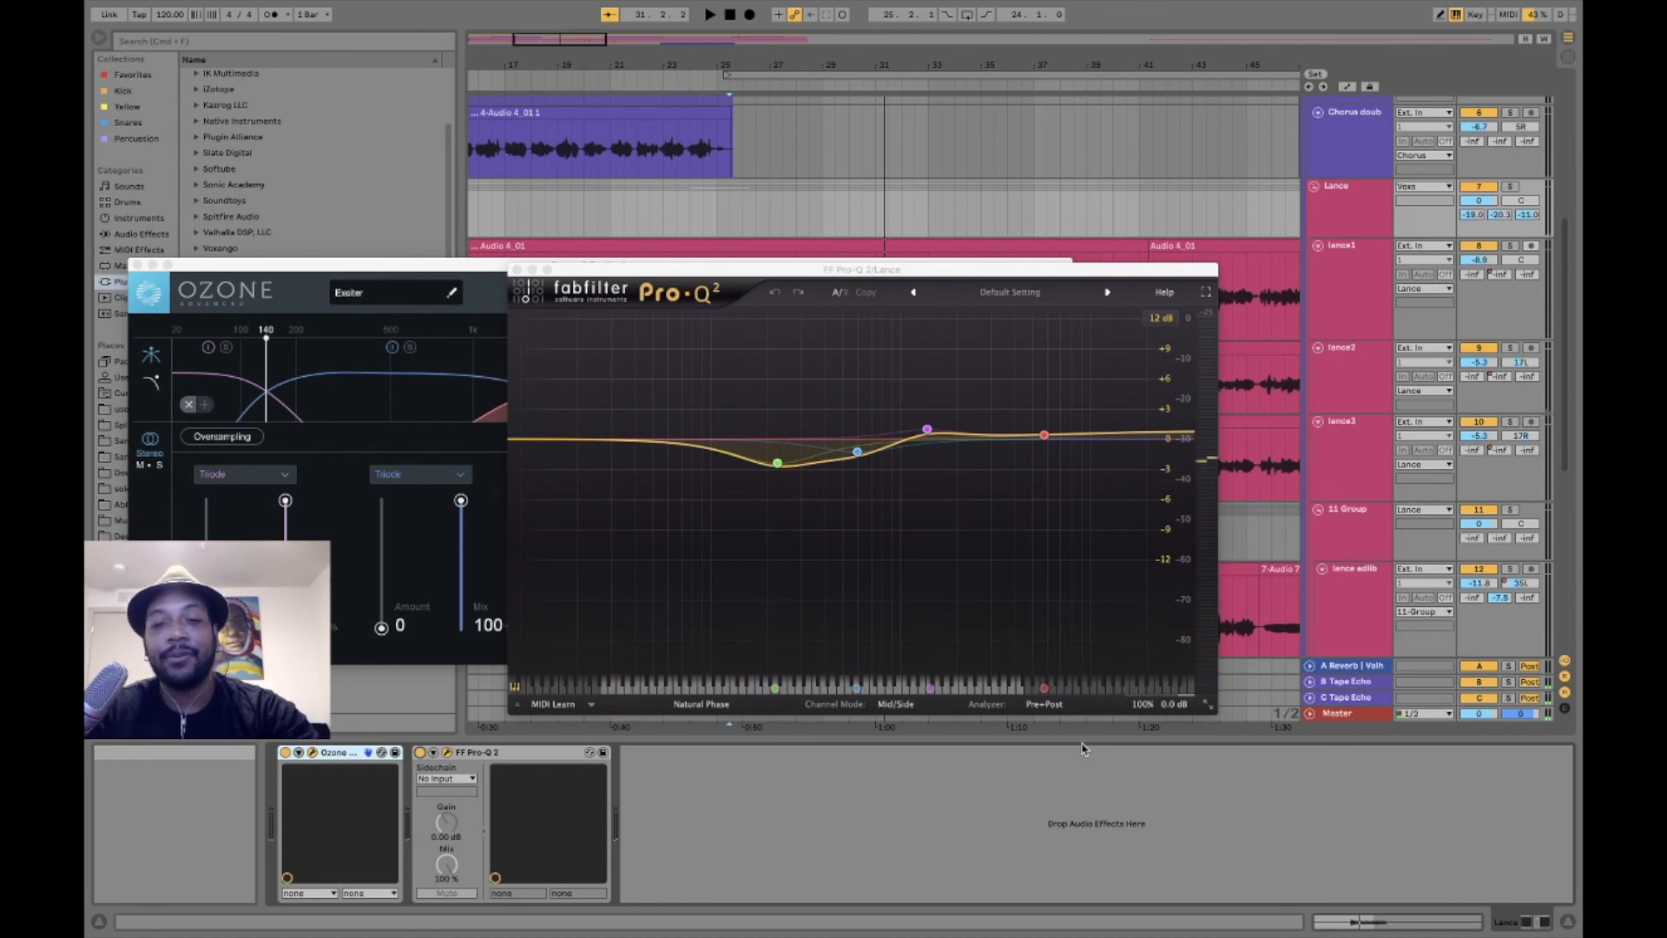
{"action": "left_click", "coordinate": [516, 271]}
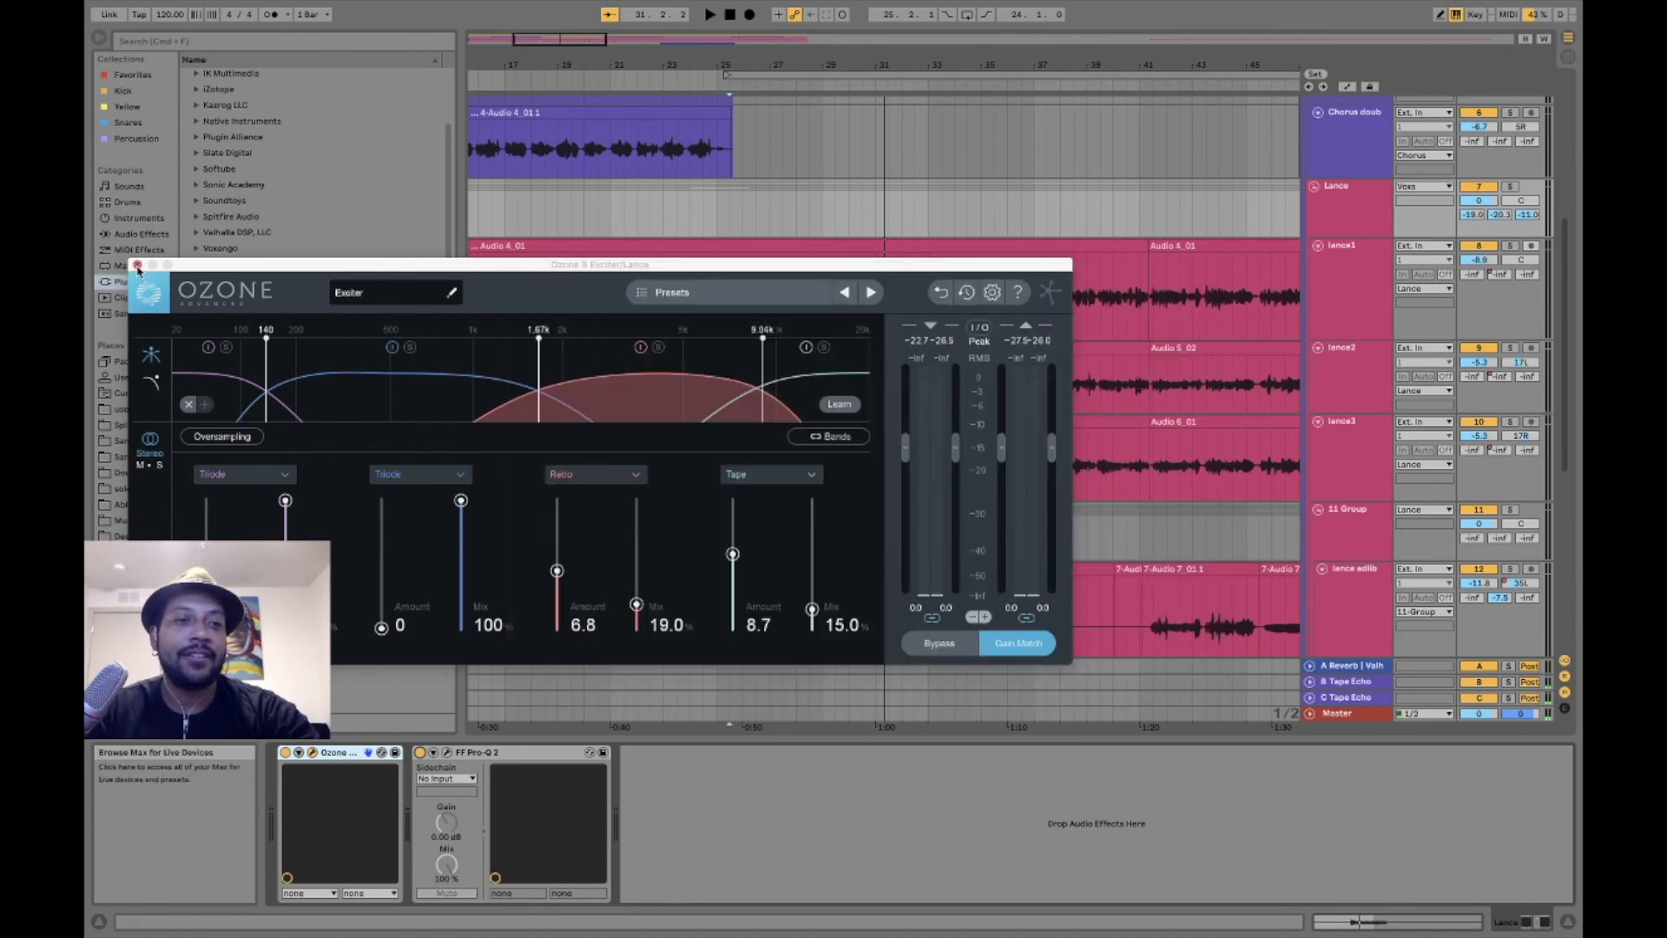
{"action": "left_click", "coordinate": [137, 266]}
- View the device chains of ad-lib tracks 12 and 13, and the EQ Eight mid-band boost on their parent 11 Group
{"action": "scroll", "coordinate": [997, 484], "scroll_direction": "down", "scroll_amount": 5}
{"action": "scroll", "coordinate": [997, 483], "scroll_direction": "right", "scroll_amount": 5}
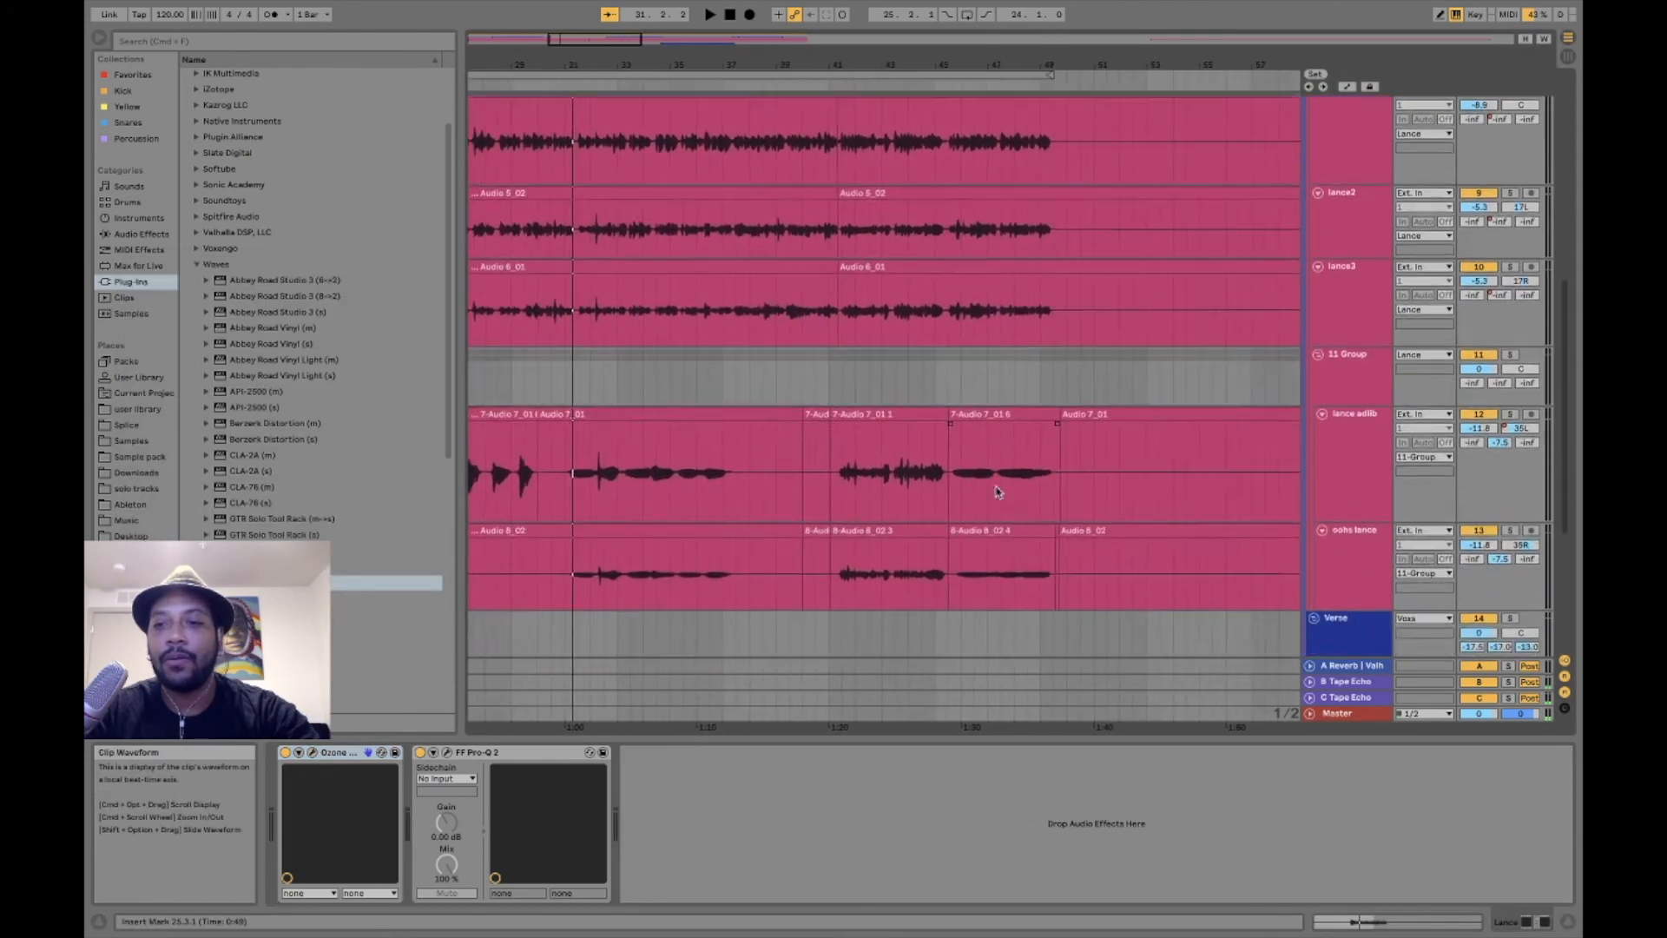
{"action": "scroll", "coordinate": [997, 492], "scroll_direction": "left", "scroll_amount": 3}
{"action": "scroll", "coordinate": [997, 492], "scroll_direction": "up", "scroll_amount": 1}
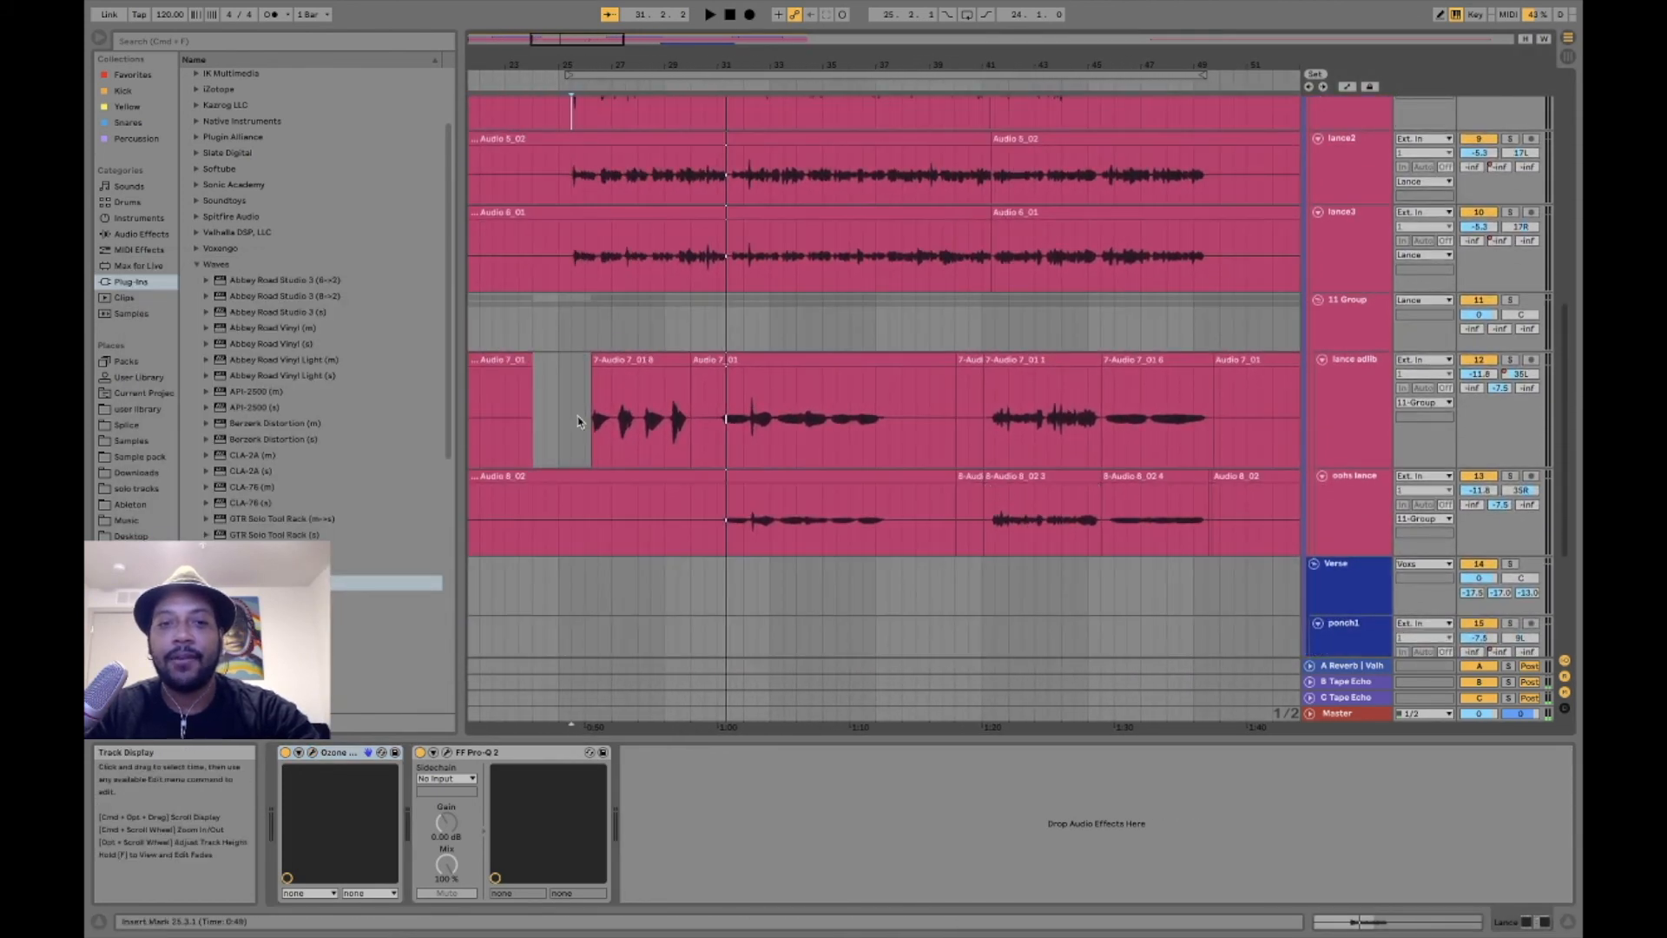
{"action": "left_click", "coordinate": [1370, 365]}
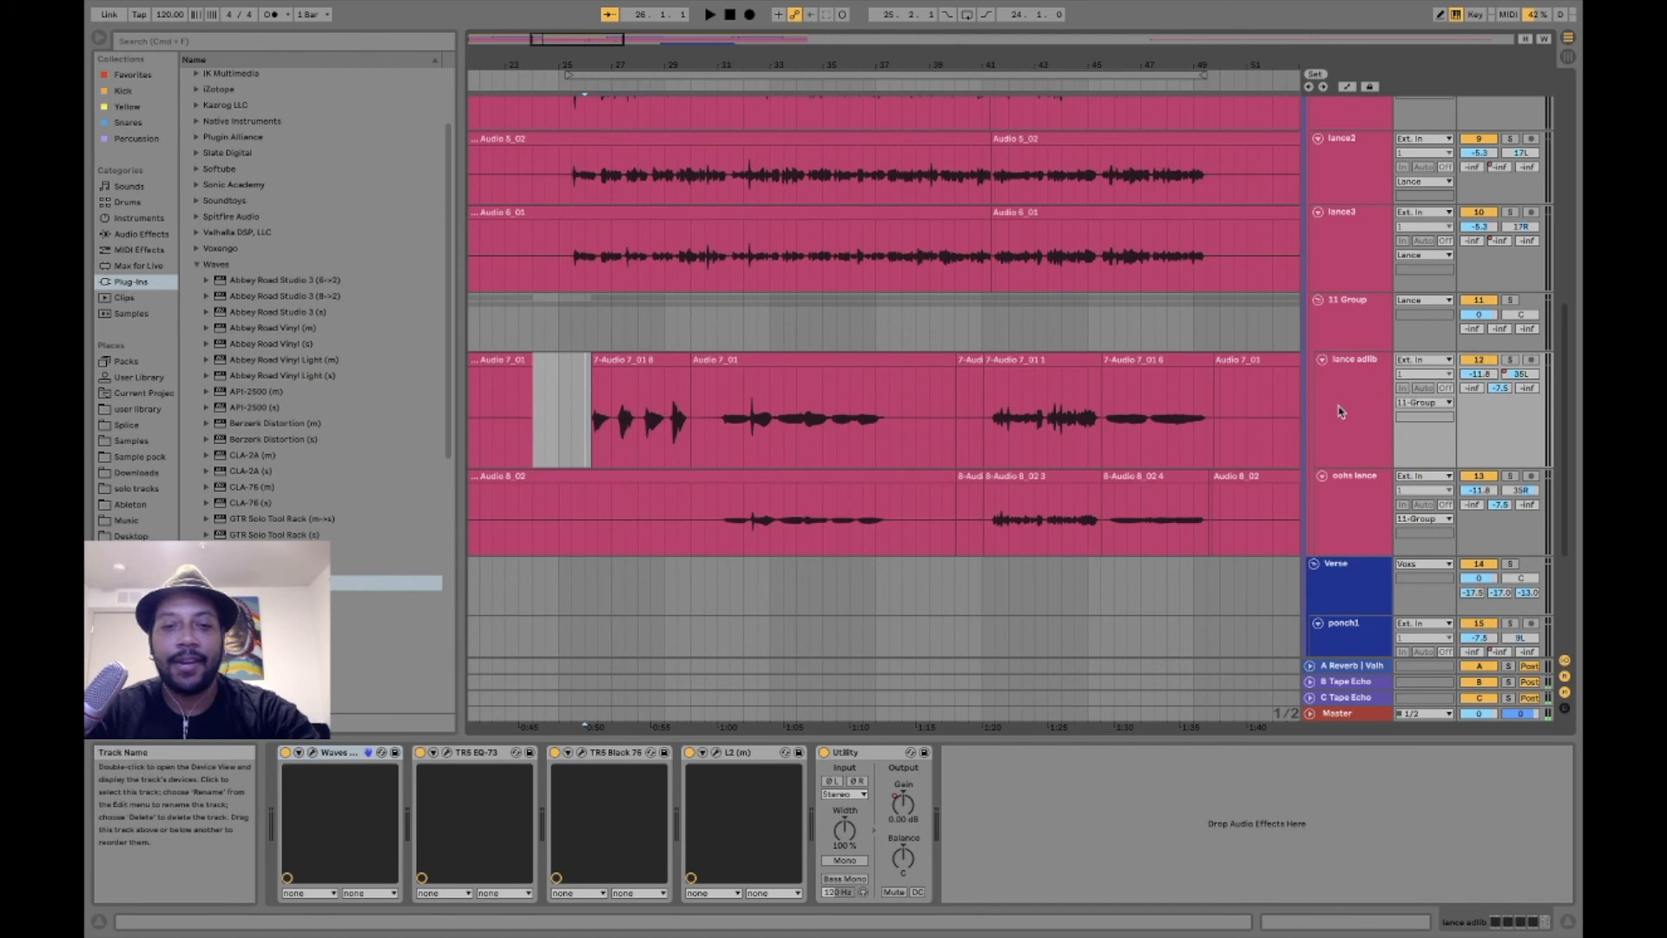
{"action": "left_click", "coordinate": [1342, 492]}
{"action": "left_click", "coordinate": [1360, 309]}
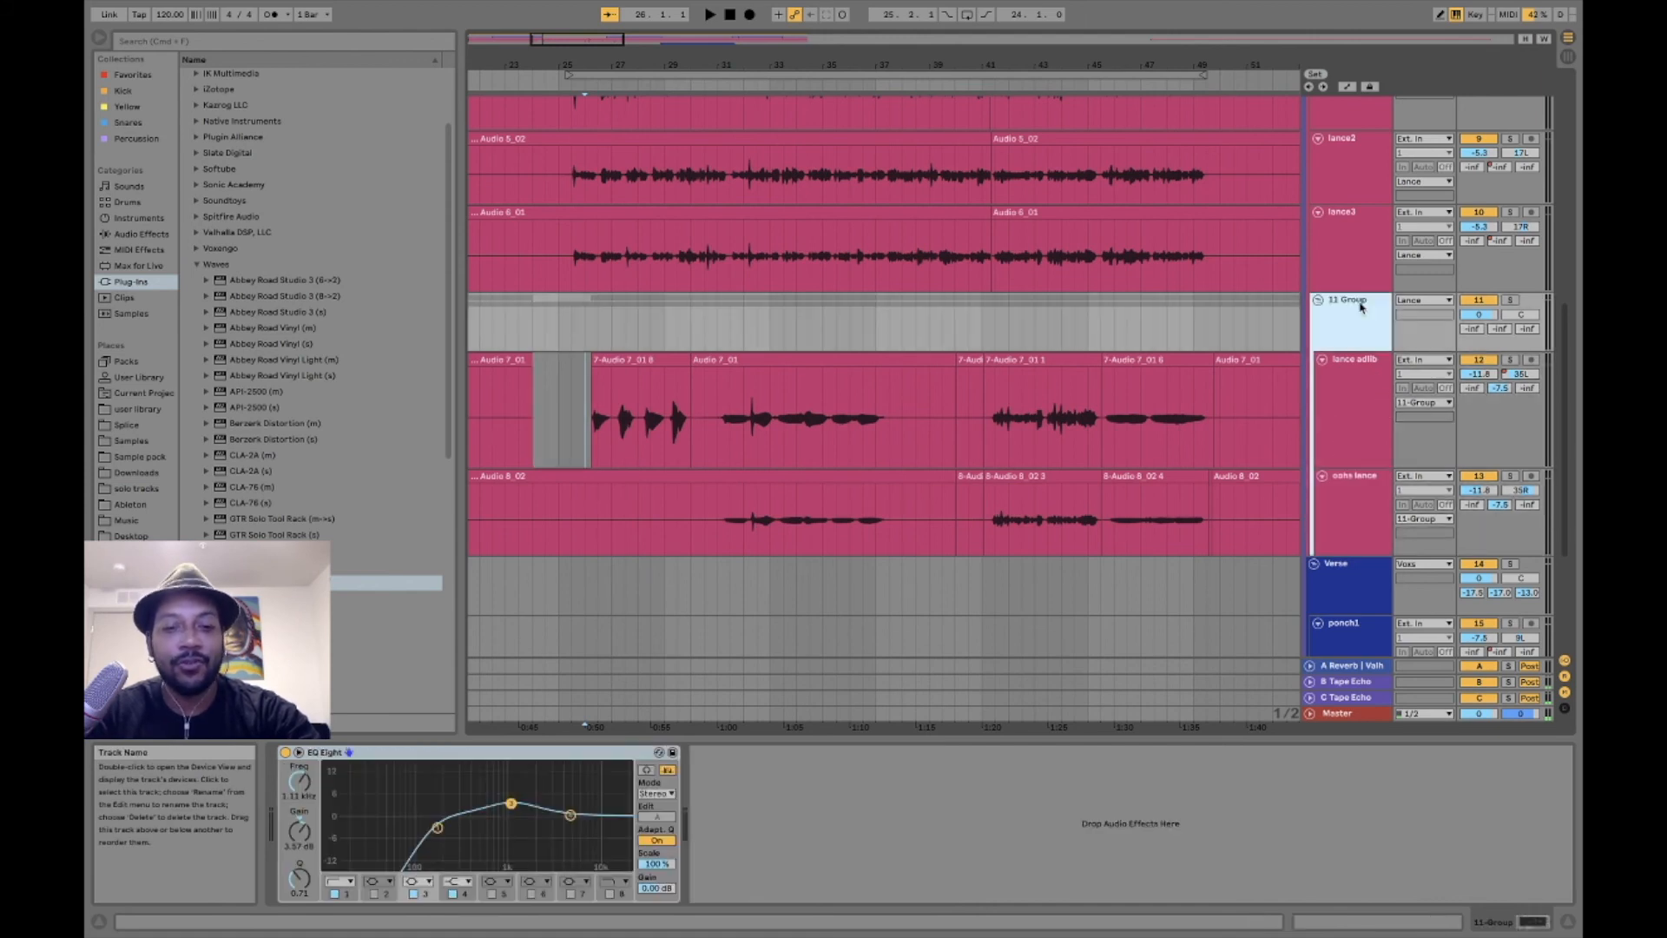
{"action": "left_click", "coordinate": [513, 806]}
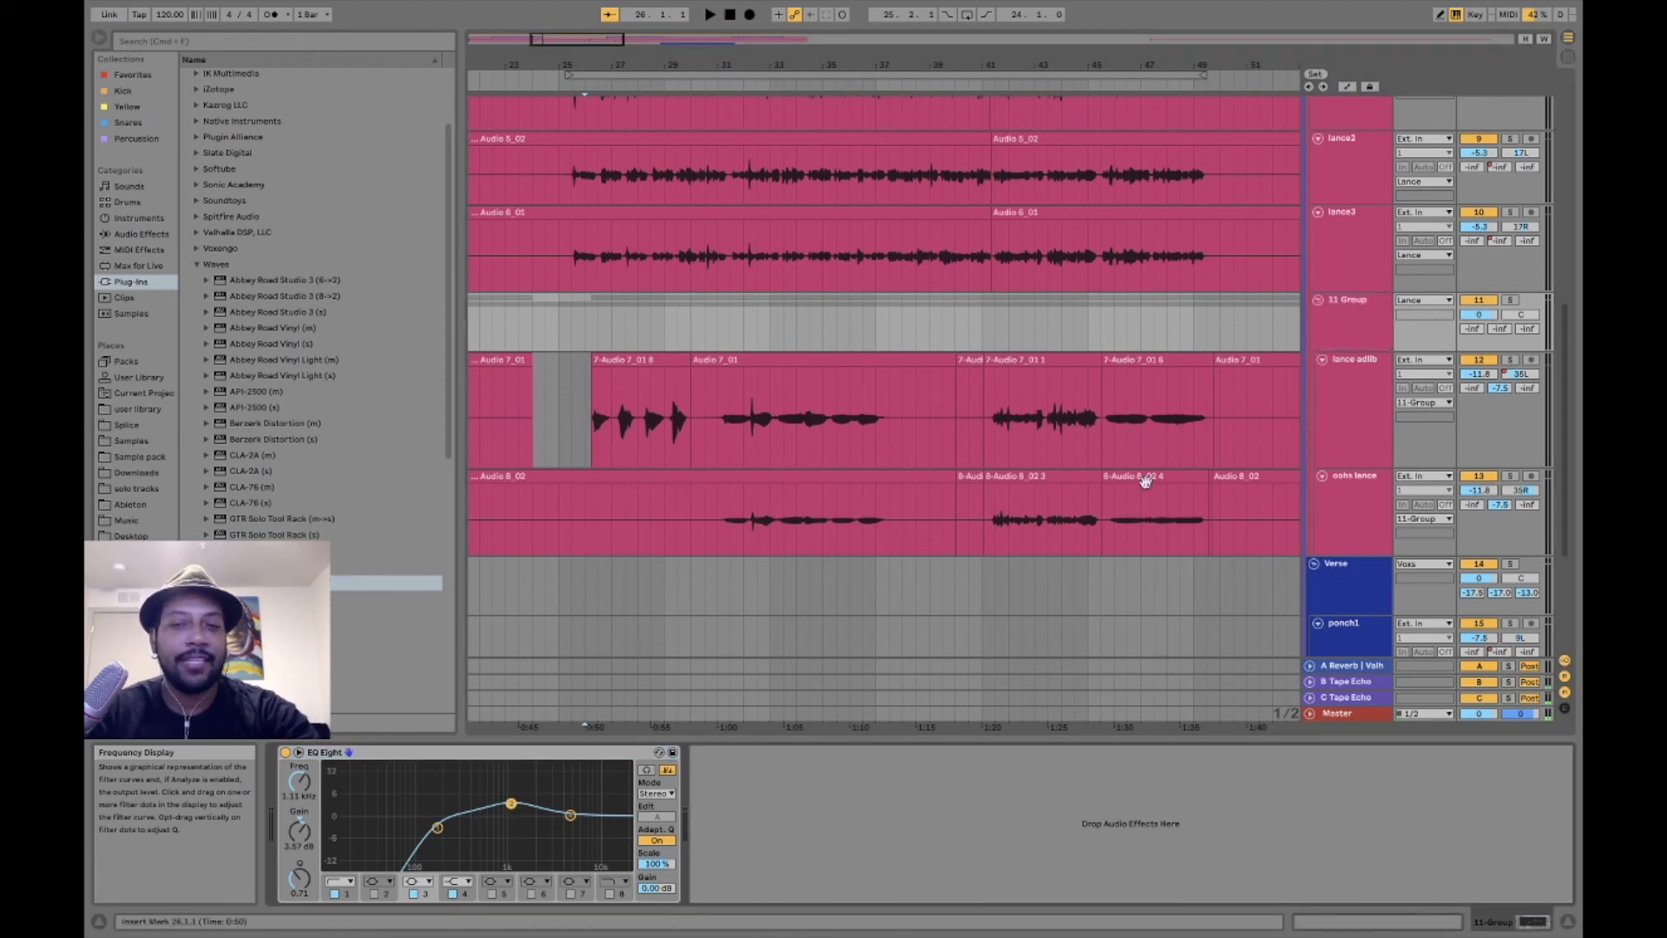
- Show the device chain of the ponch1 track in the Verse group, and set the insert marker at the start of its vocal
{"action": "scroll", "coordinate": [1038, 445], "scroll_direction": "right", "scroll_amount": 5}
{"action": "scroll", "coordinate": [1039, 445], "scroll_direction": "right", "scroll_amount": 5}
{"action": "scroll", "coordinate": [1038, 445], "scroll_direction": "down", "scroll_amount": 5}
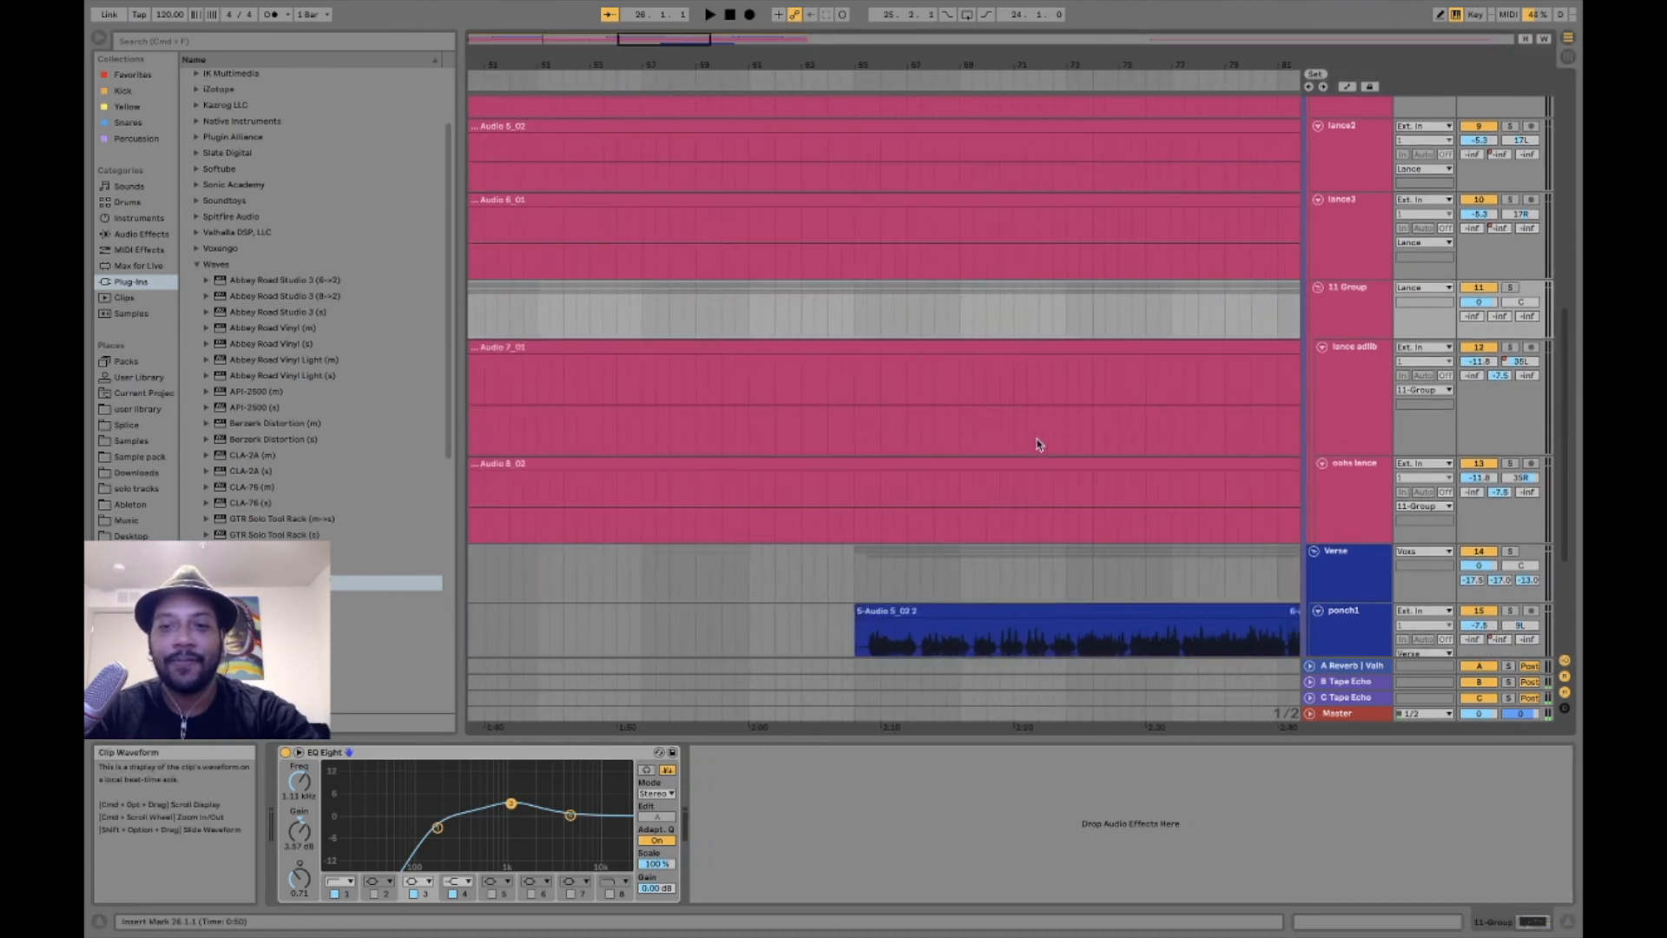
{"action": "left_click", "coordinate": [1340, 422]}
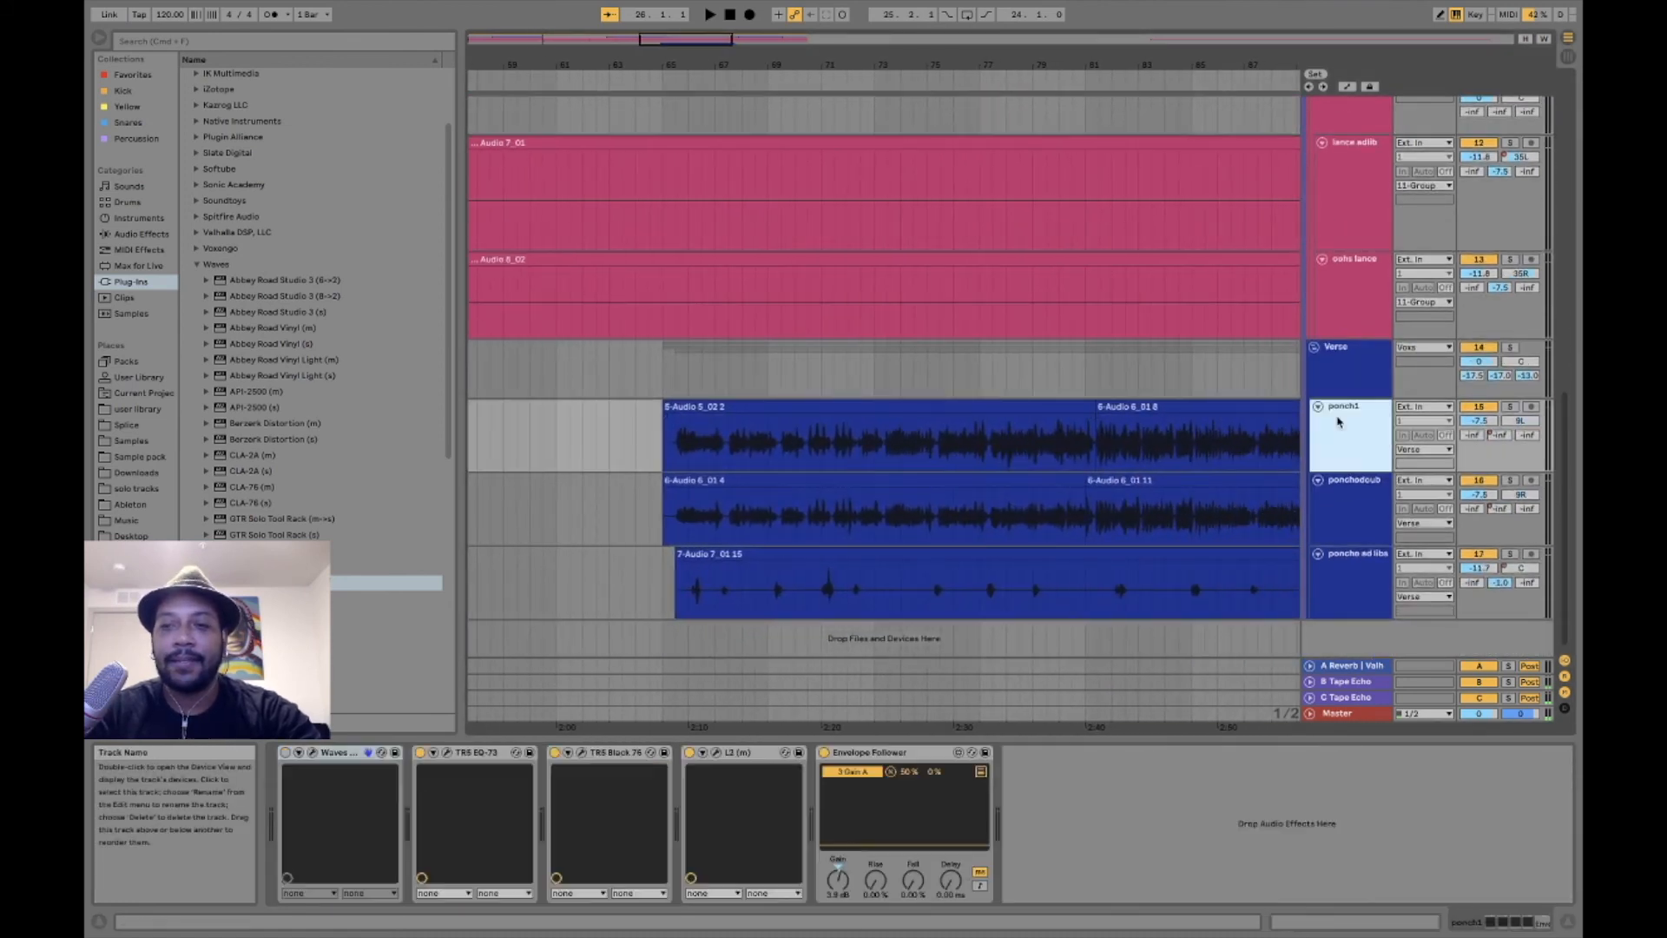
{"action": "left_click", "coordinate": [676, 448]}
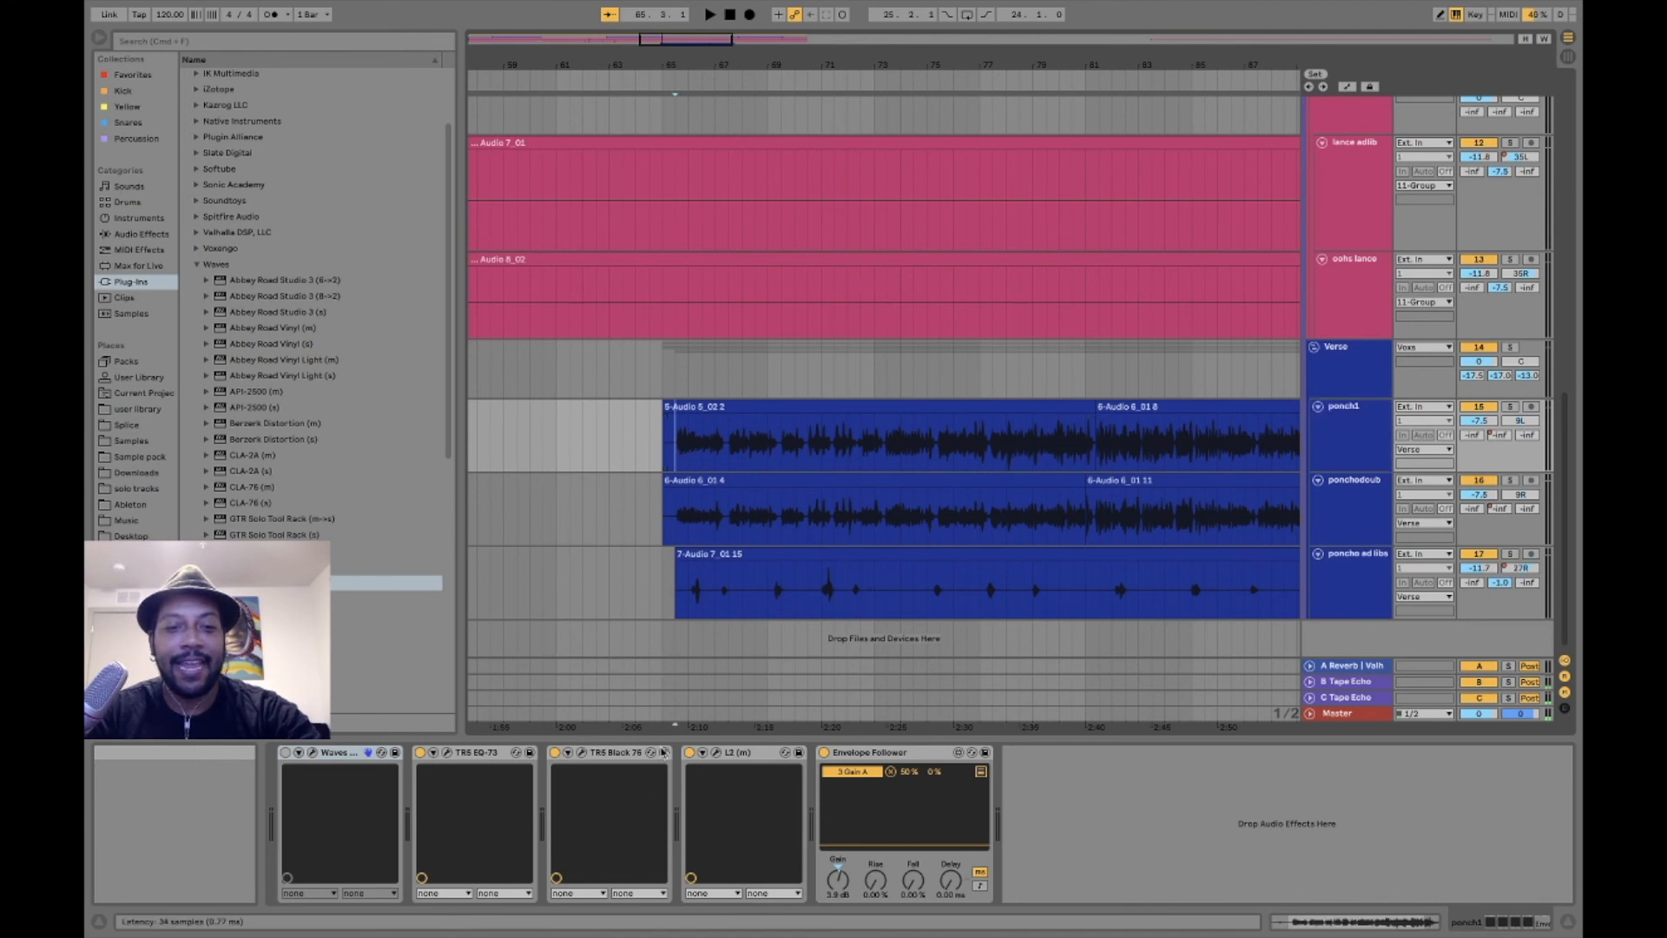
- View the TR5 EQ-73, TR5 Black 76 and L2 settings on ponch1, and close all three plug-in windows
{"action": "left_click", "coordinate": [447, 753]}
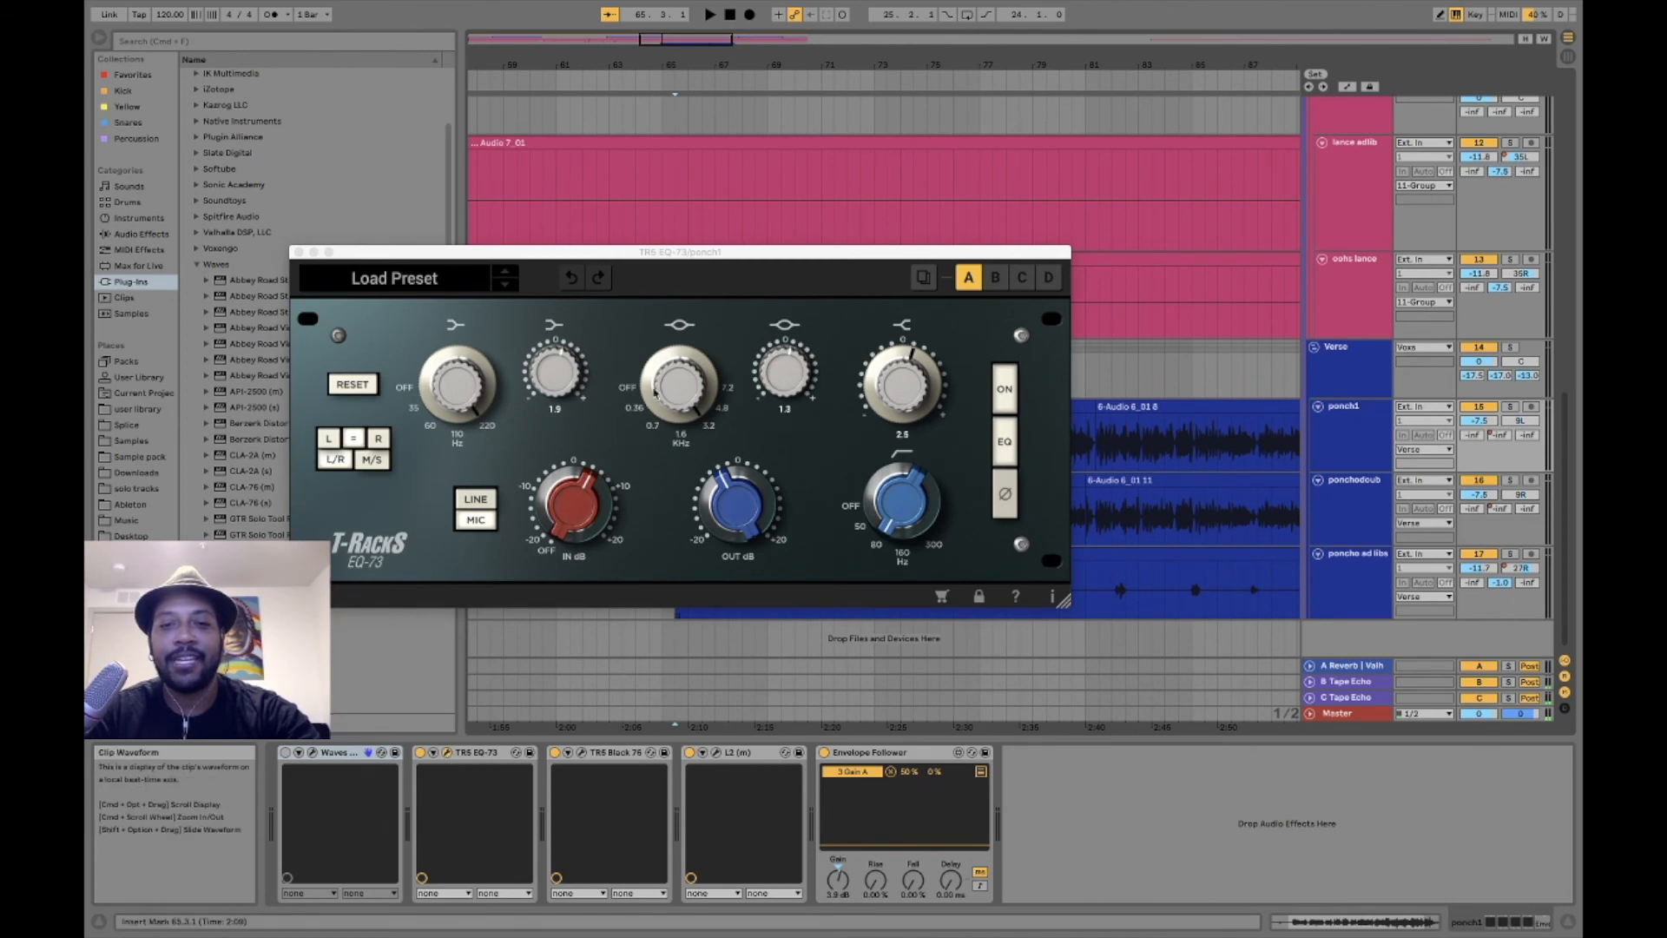
{"action": "left_click", "coordinate": [583, 753]}
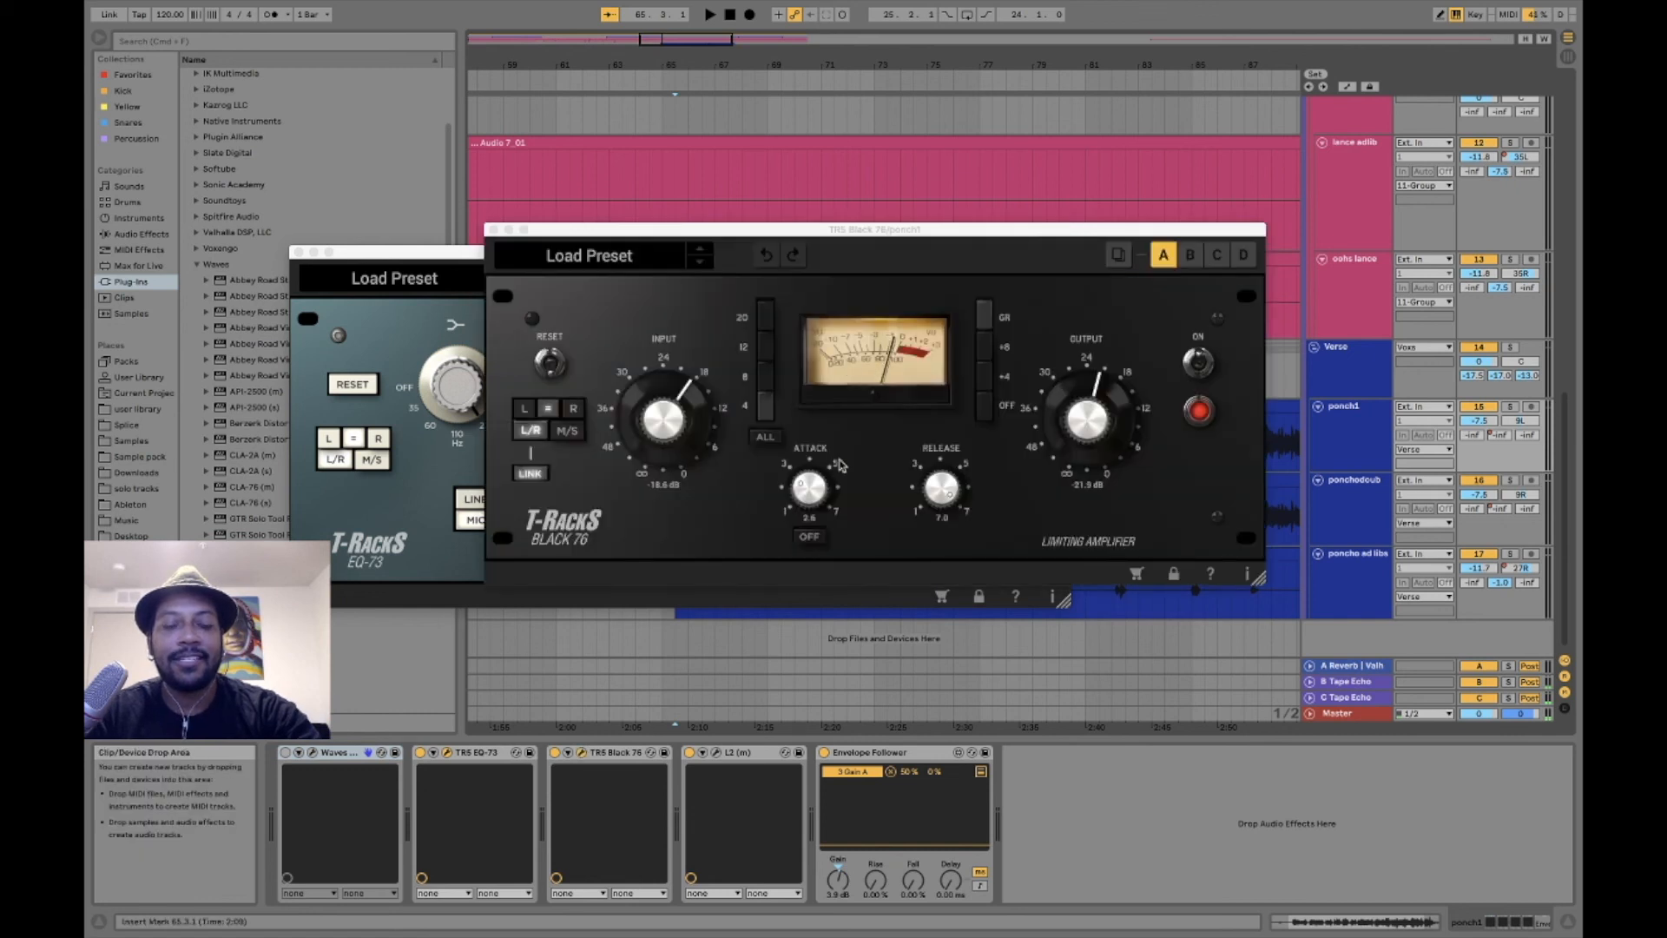
{"action": "left_click", "coordinate": [717, 753]}
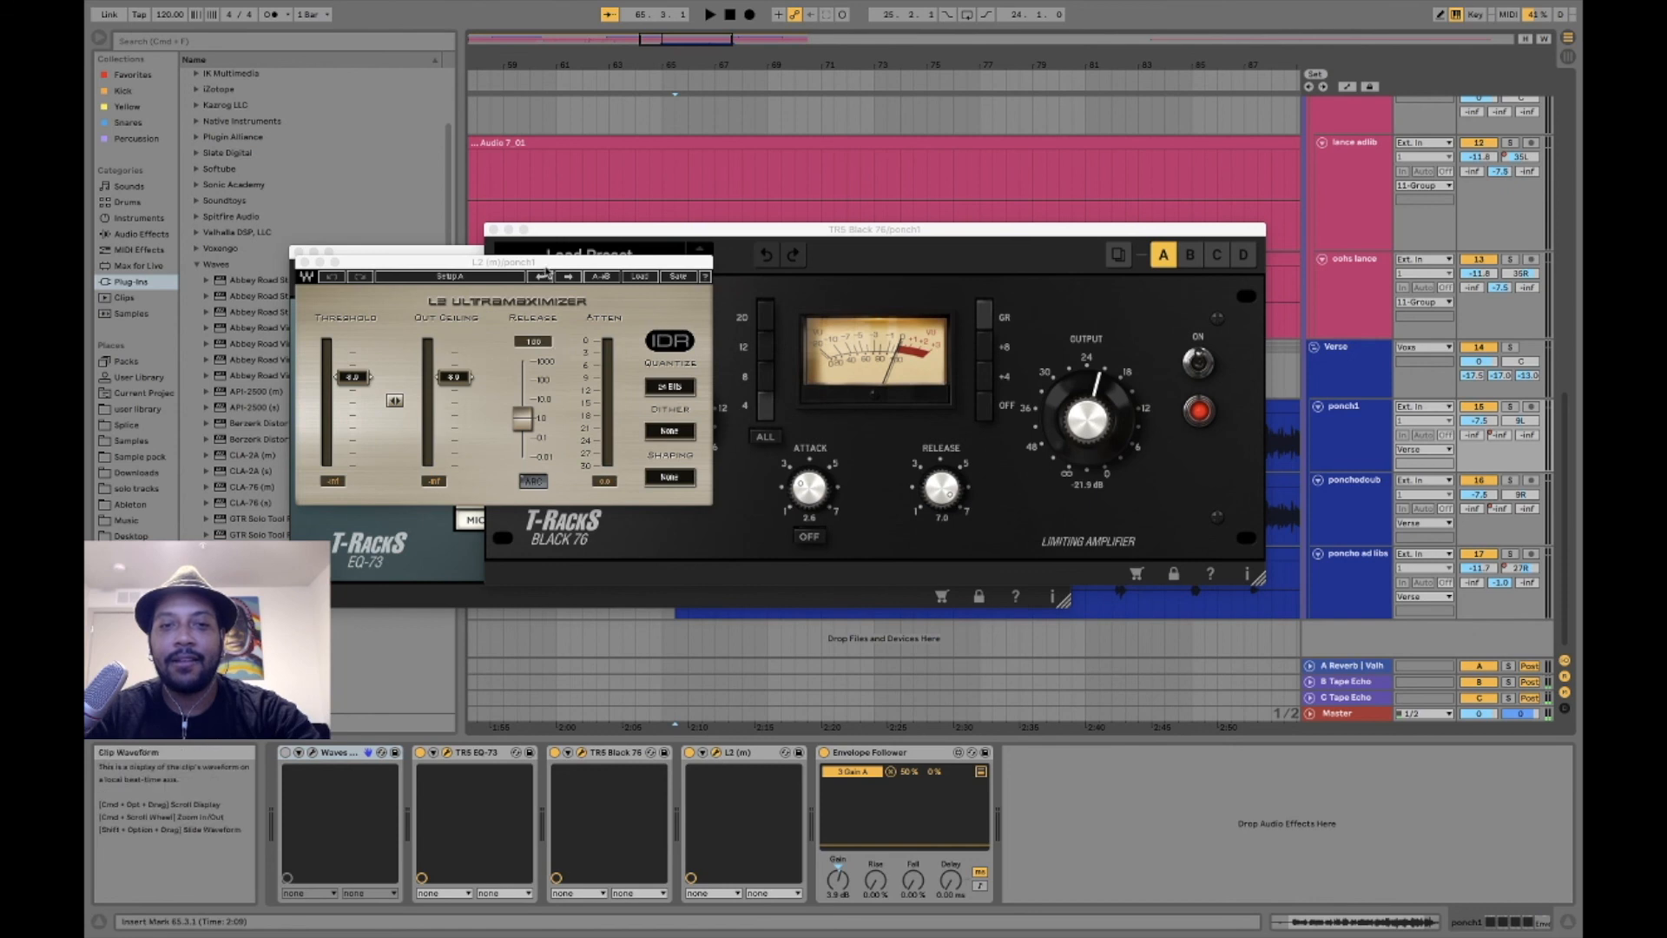
{"action": "left_click_drag", "start_coordinate": [535, 265], "coordinate": [1076, 529]}
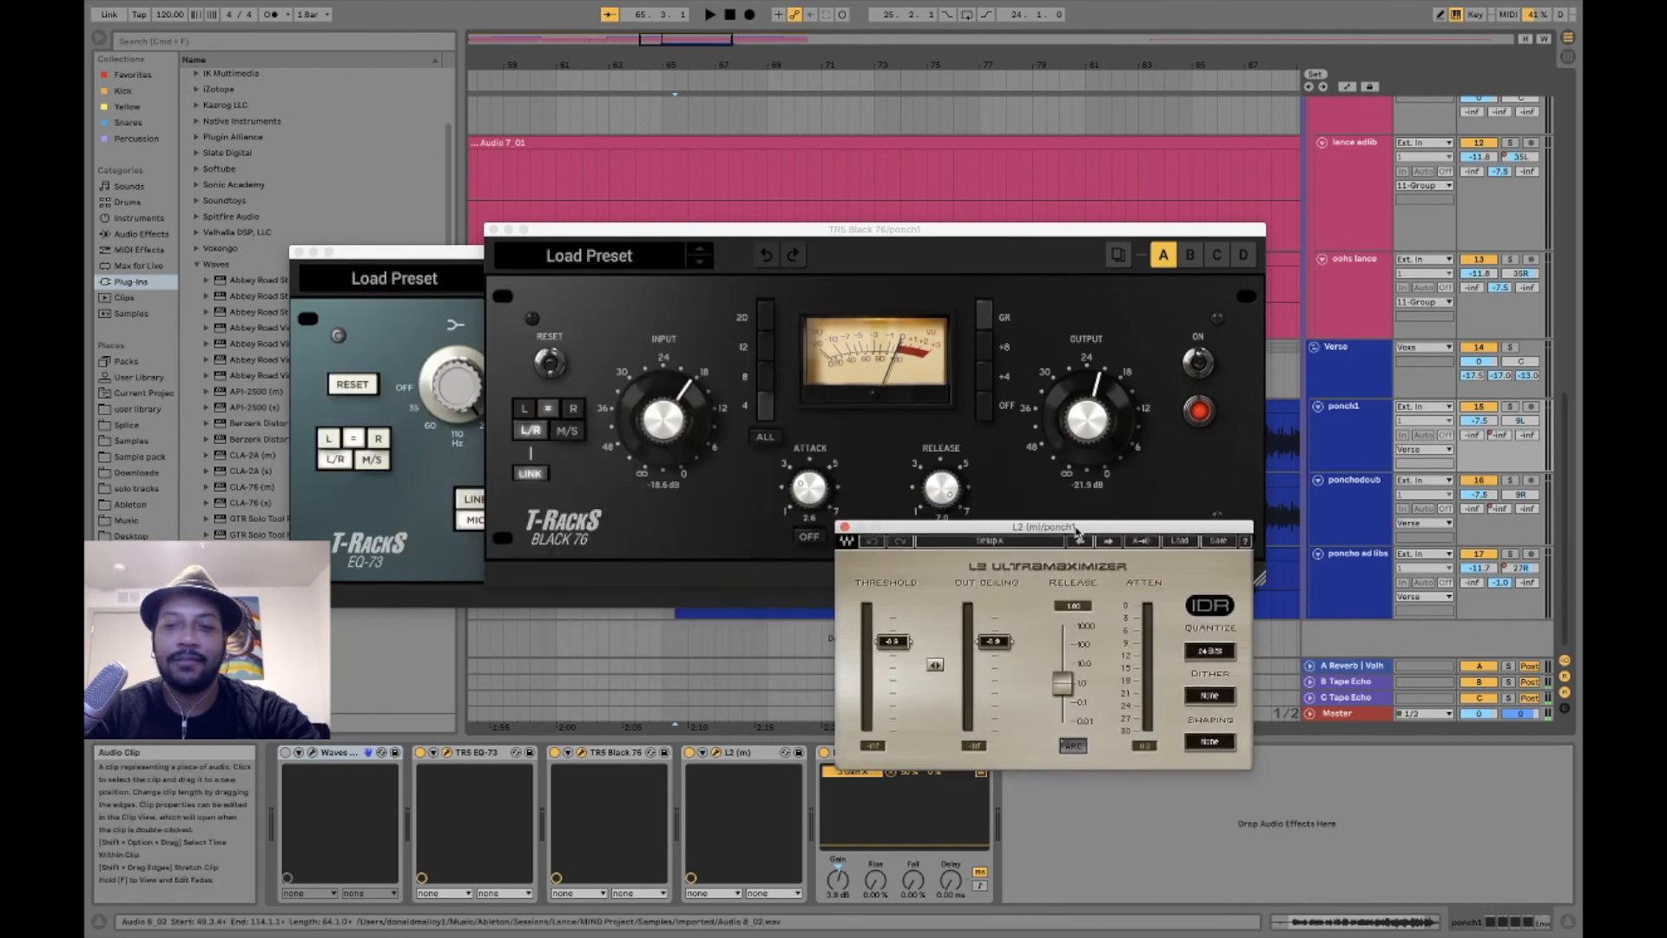
{"action": "left_click", "coordinate": [845, 528]}
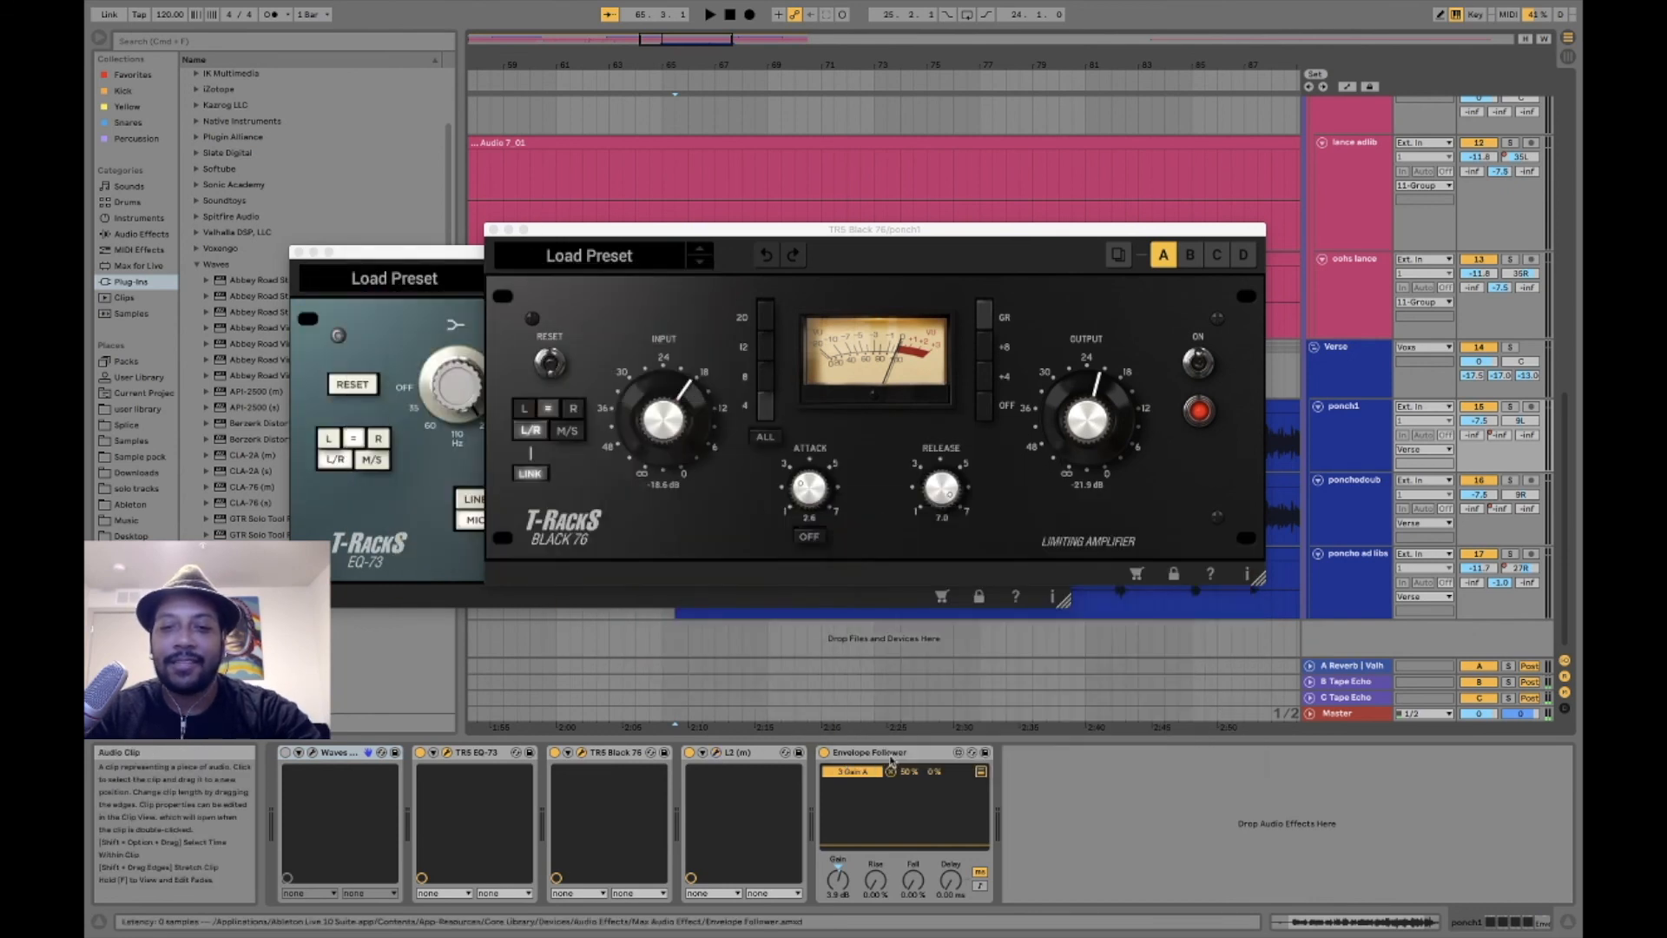
{"action": "left_click", "coordinate": [494, 230]}
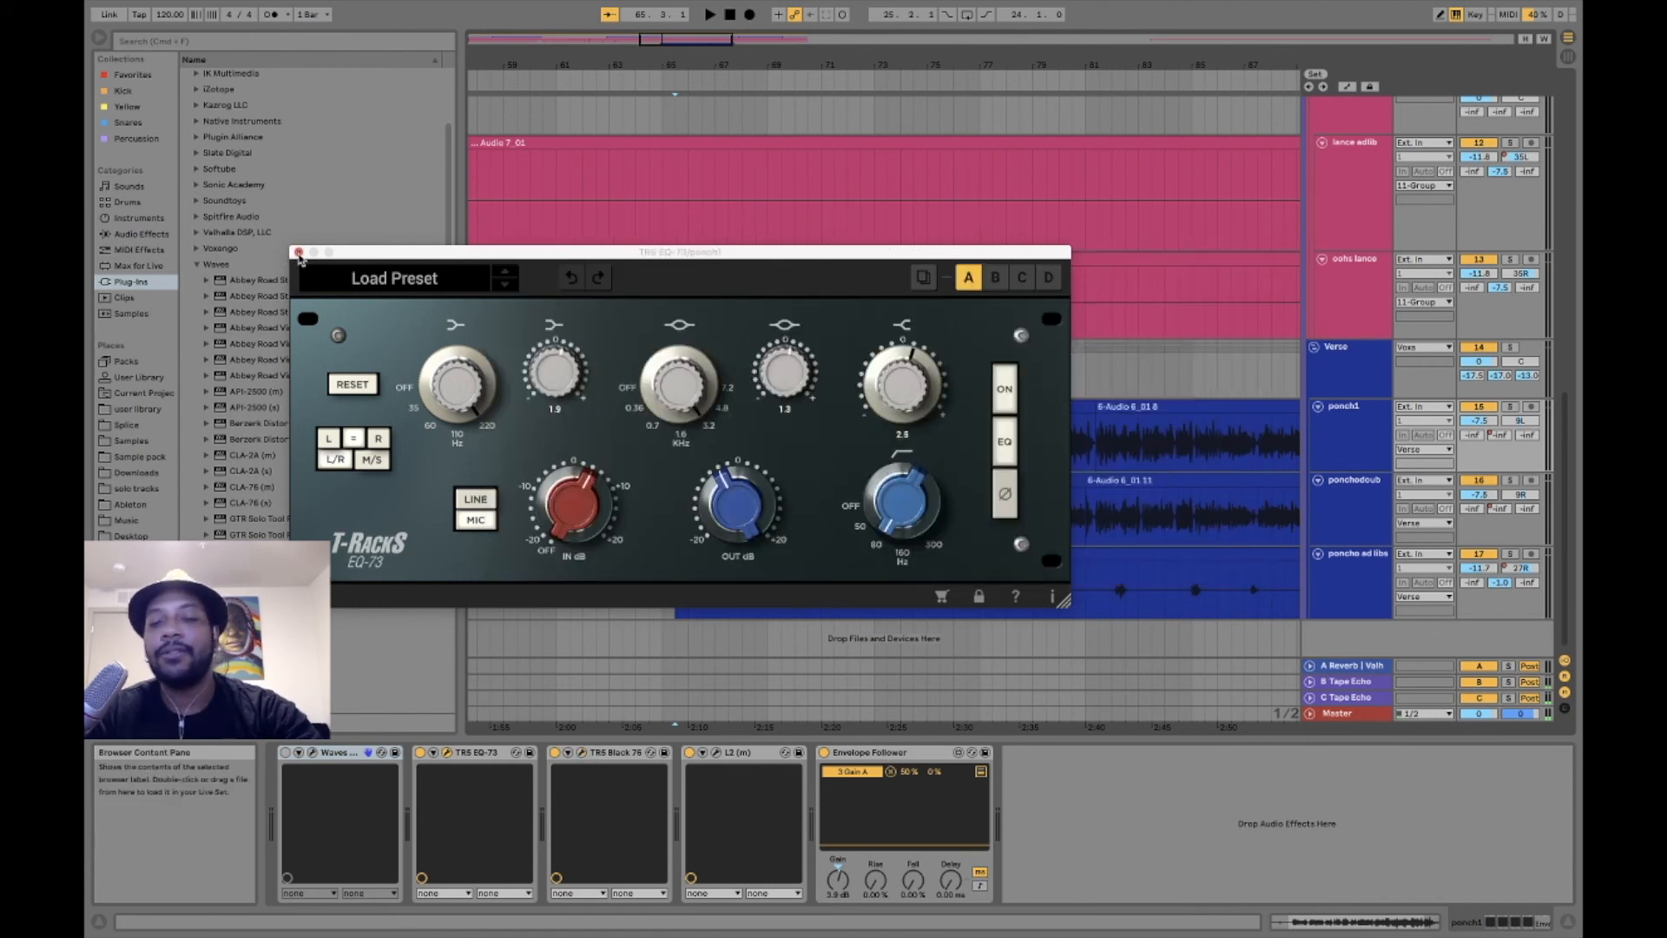
{"action": "left_click", "coordinate": [298, 253]}
- Play the song from bar 78 with the beat track's EQ Eight chain shown to examine the mid-band ducking, and stop playback
{"action": "scroll", "coordinate": [1195, 320], "scroll_direction": "up", "scroll_amount": 10}
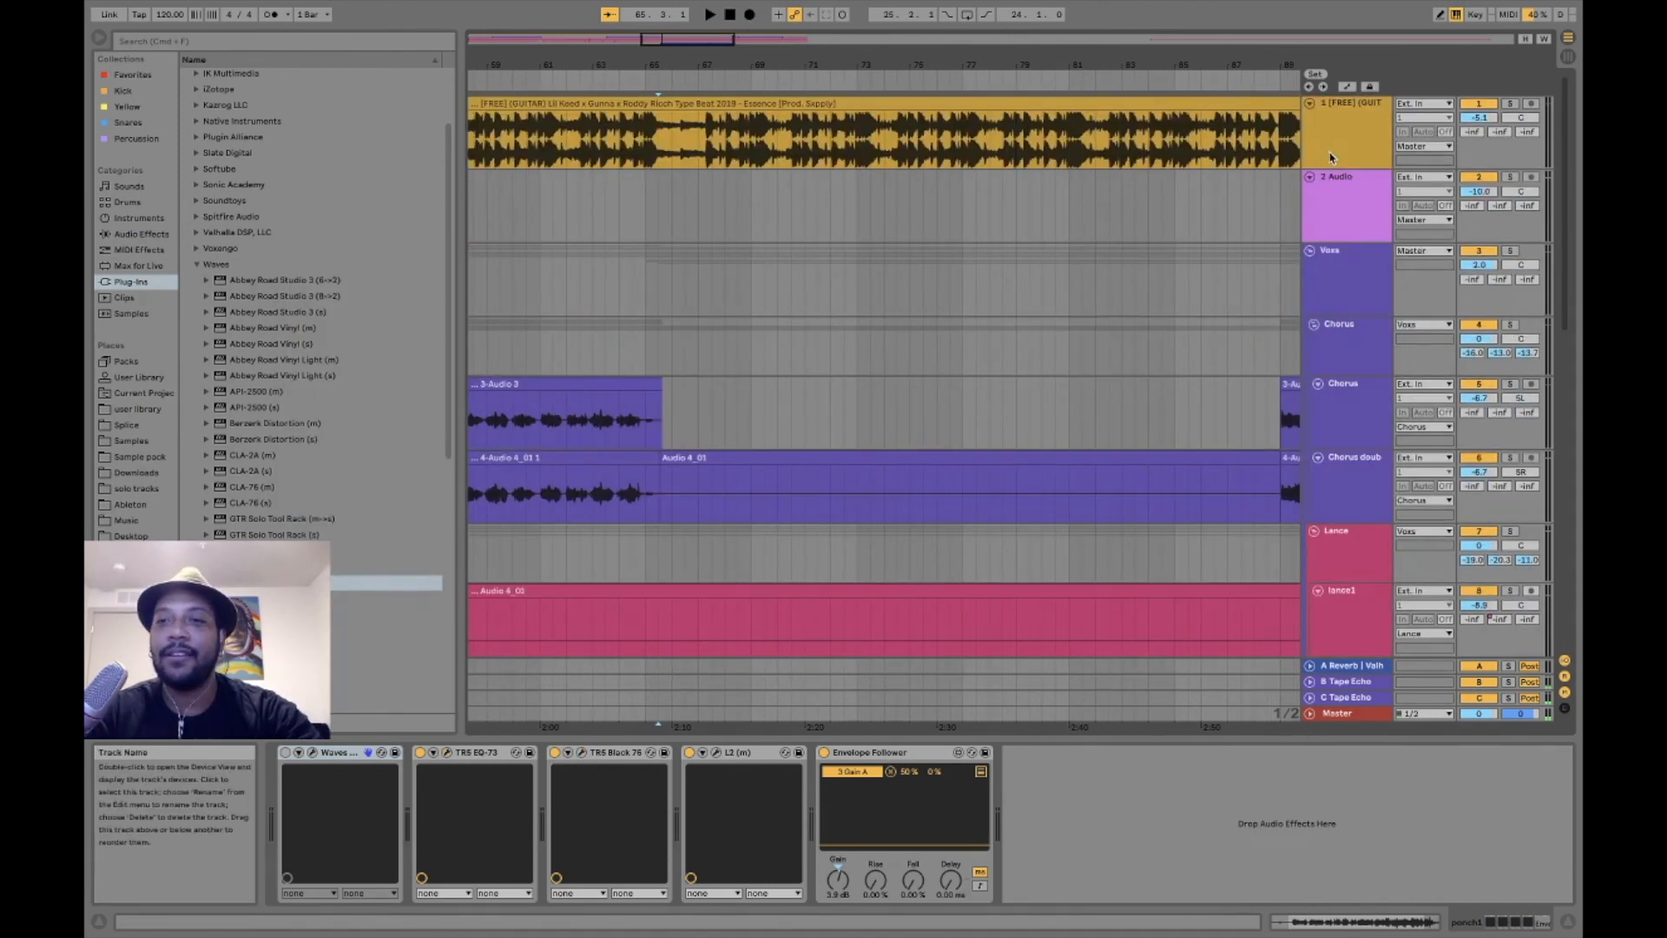
{"action": "left_click", "coordinate": [1331, 157]}
{"action": "left_click", "coordinate": [975, 347]}
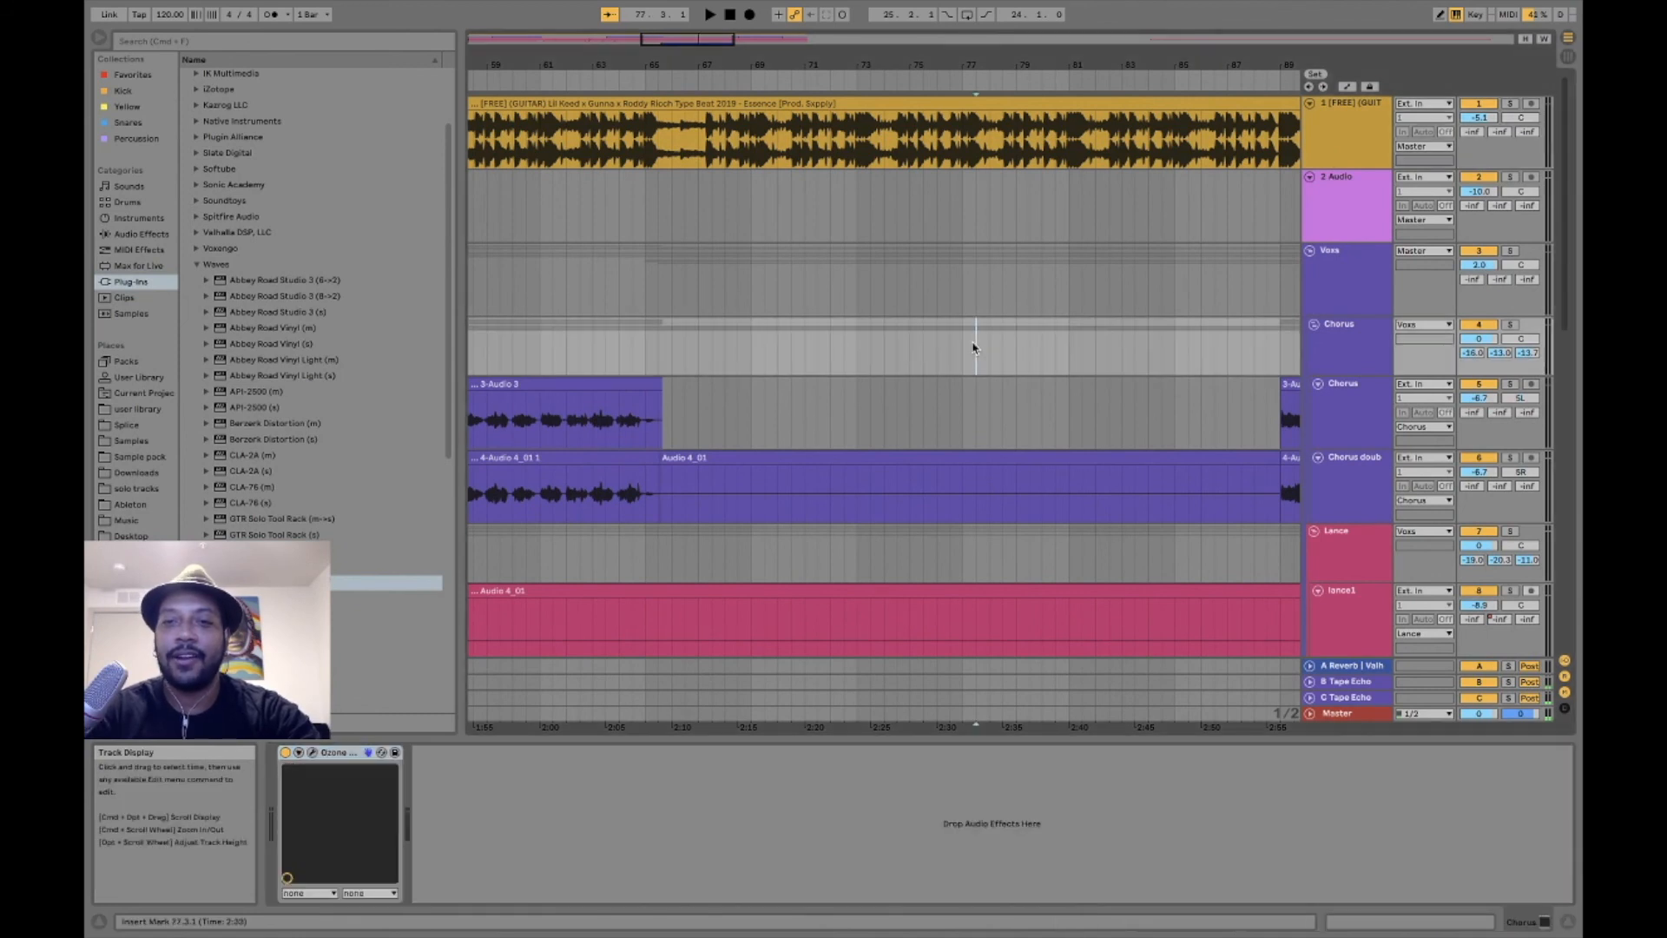
{"action": "left_click", "coordinate": [997, 155]}
{"action": "key", "text": "space"}
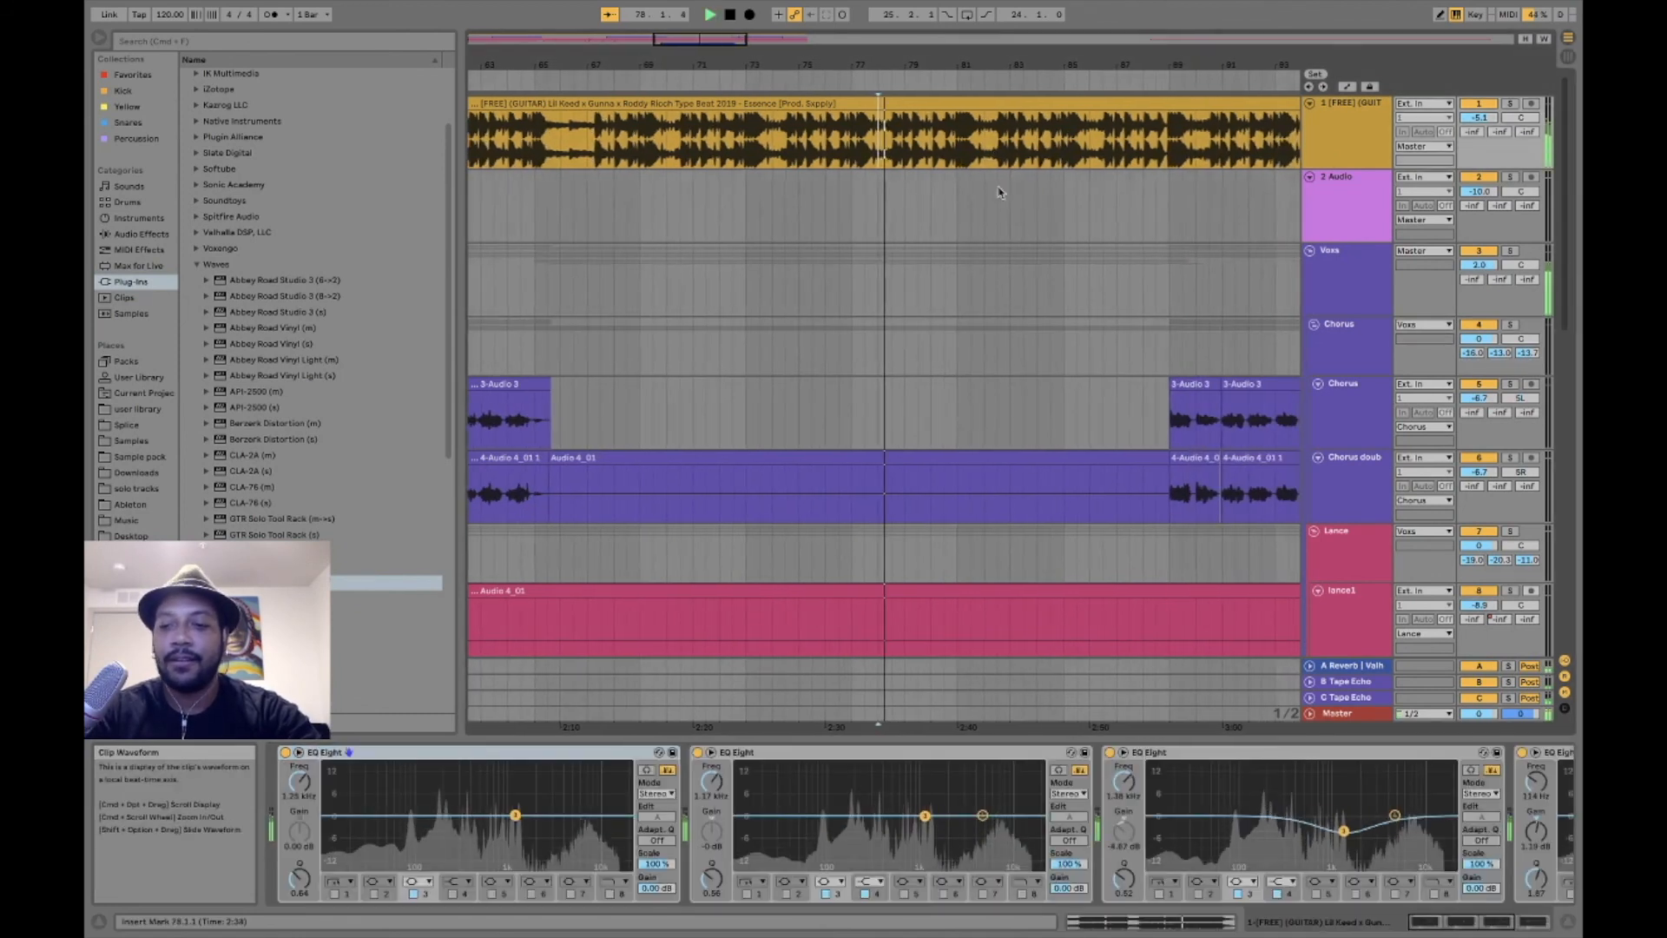
{"action": "left_click_drag", "start_coordinate": [1344, 831], "coordinate": [1344, 830]}
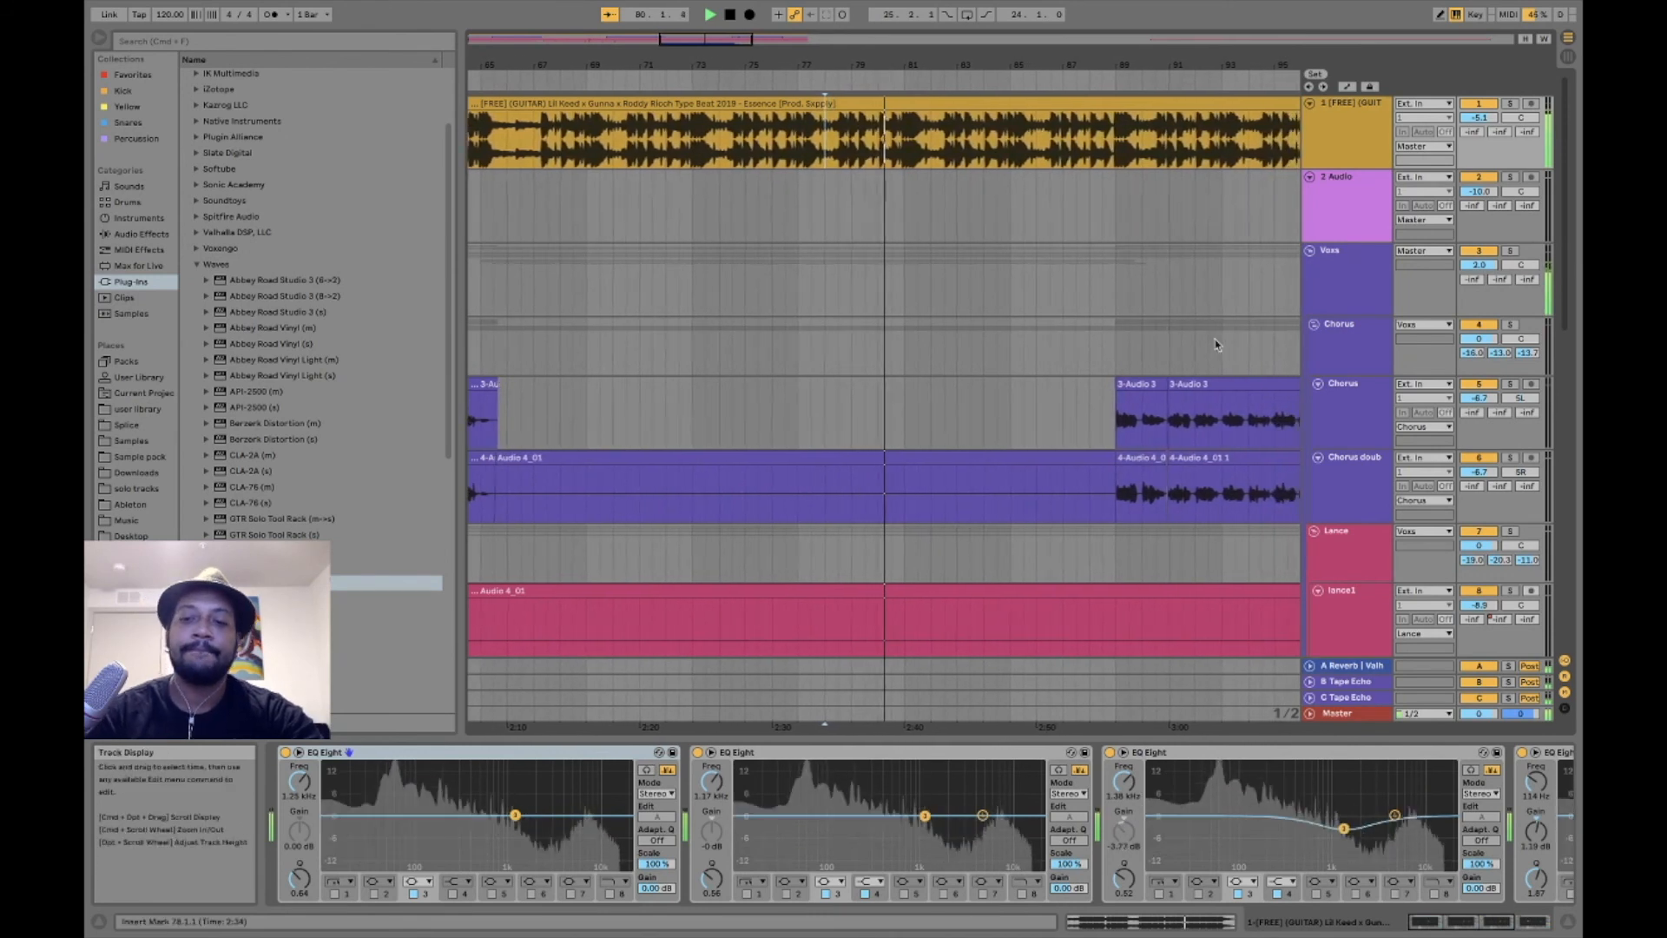
{"action": "scroll", "coordinate": [1154, 362], "scroll_direction": "down", "scroll_amount": 10}
{"action": "key", "text": "space"}
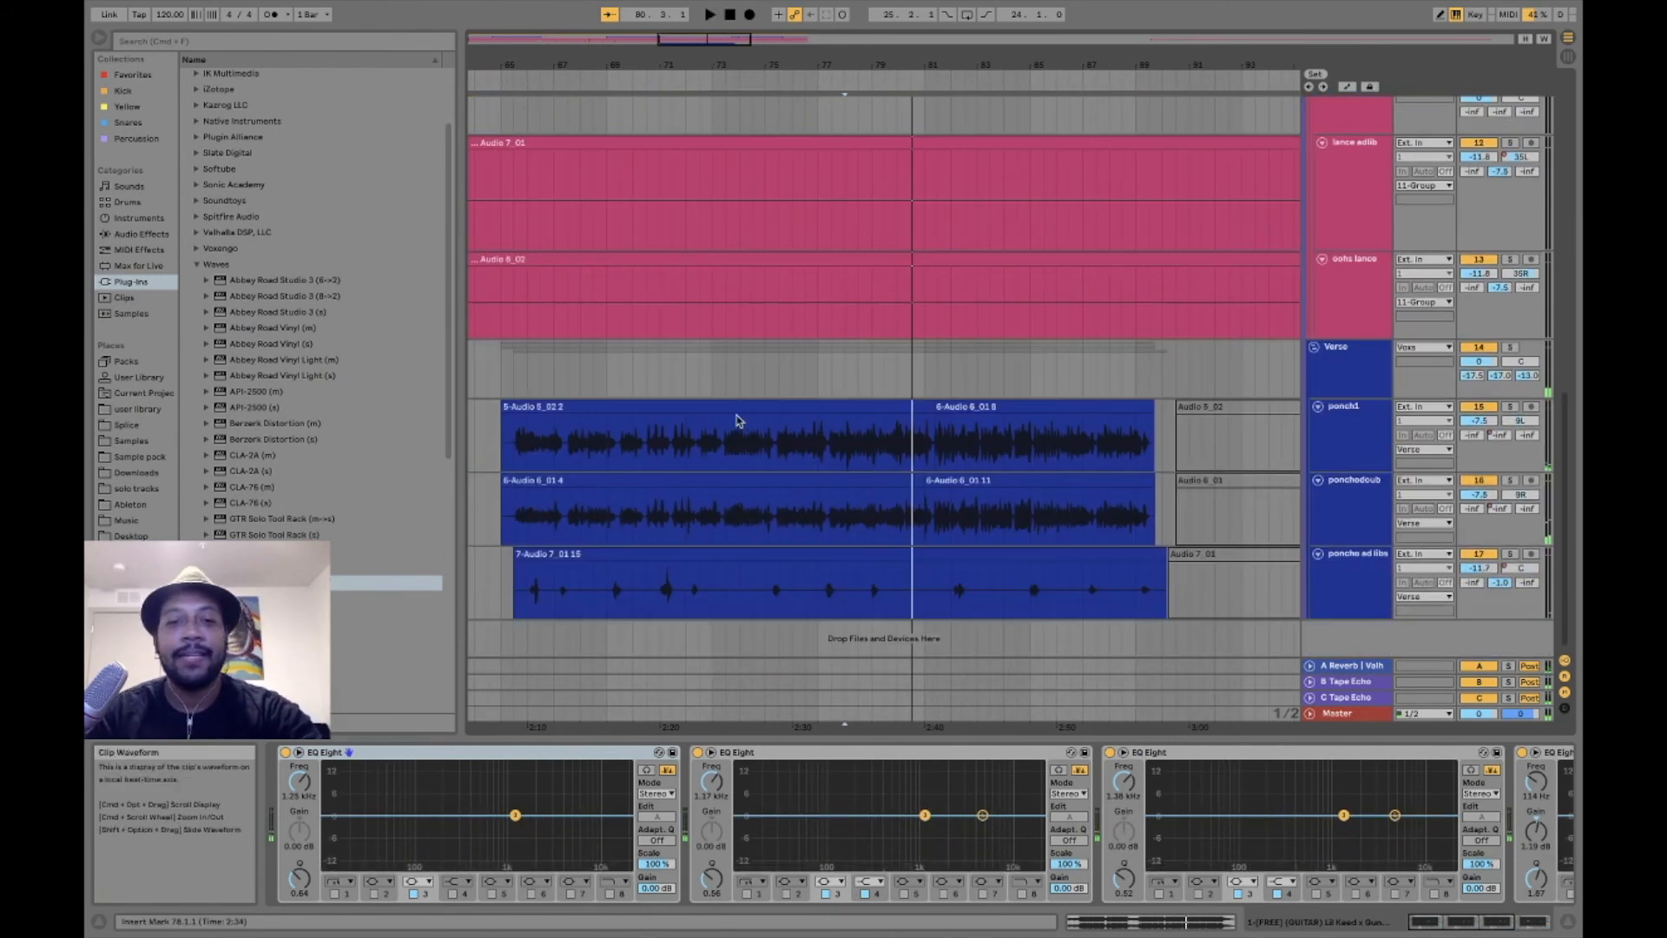
- Return to the ponch1 chain at bar 66, and view the whole arrangement from the verse tracks up to the chorus tracks
{"action": "left_click", "coordinate": [527, 438]}
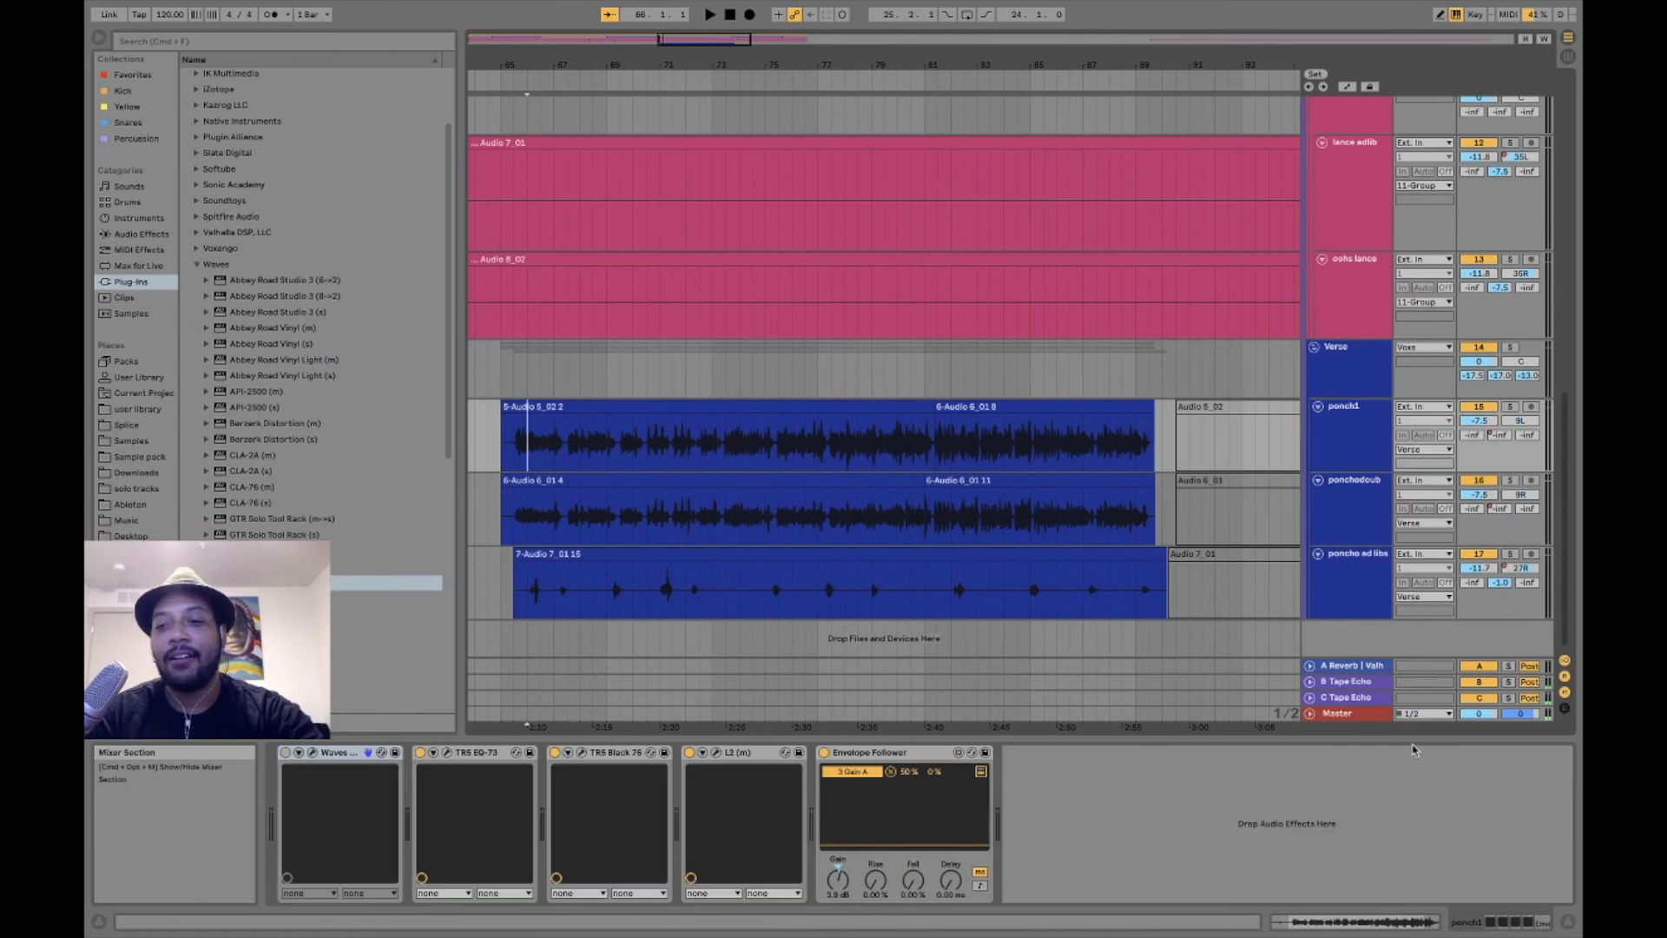
{"action": "scroll", "coordinate": [1097, 406], "scroll_direction": "right", "scroll_amount": 5}
{"action": "scroll", "coordinate": [1097, 406], "scroll_direction": "up", "scroll_amount": 1}
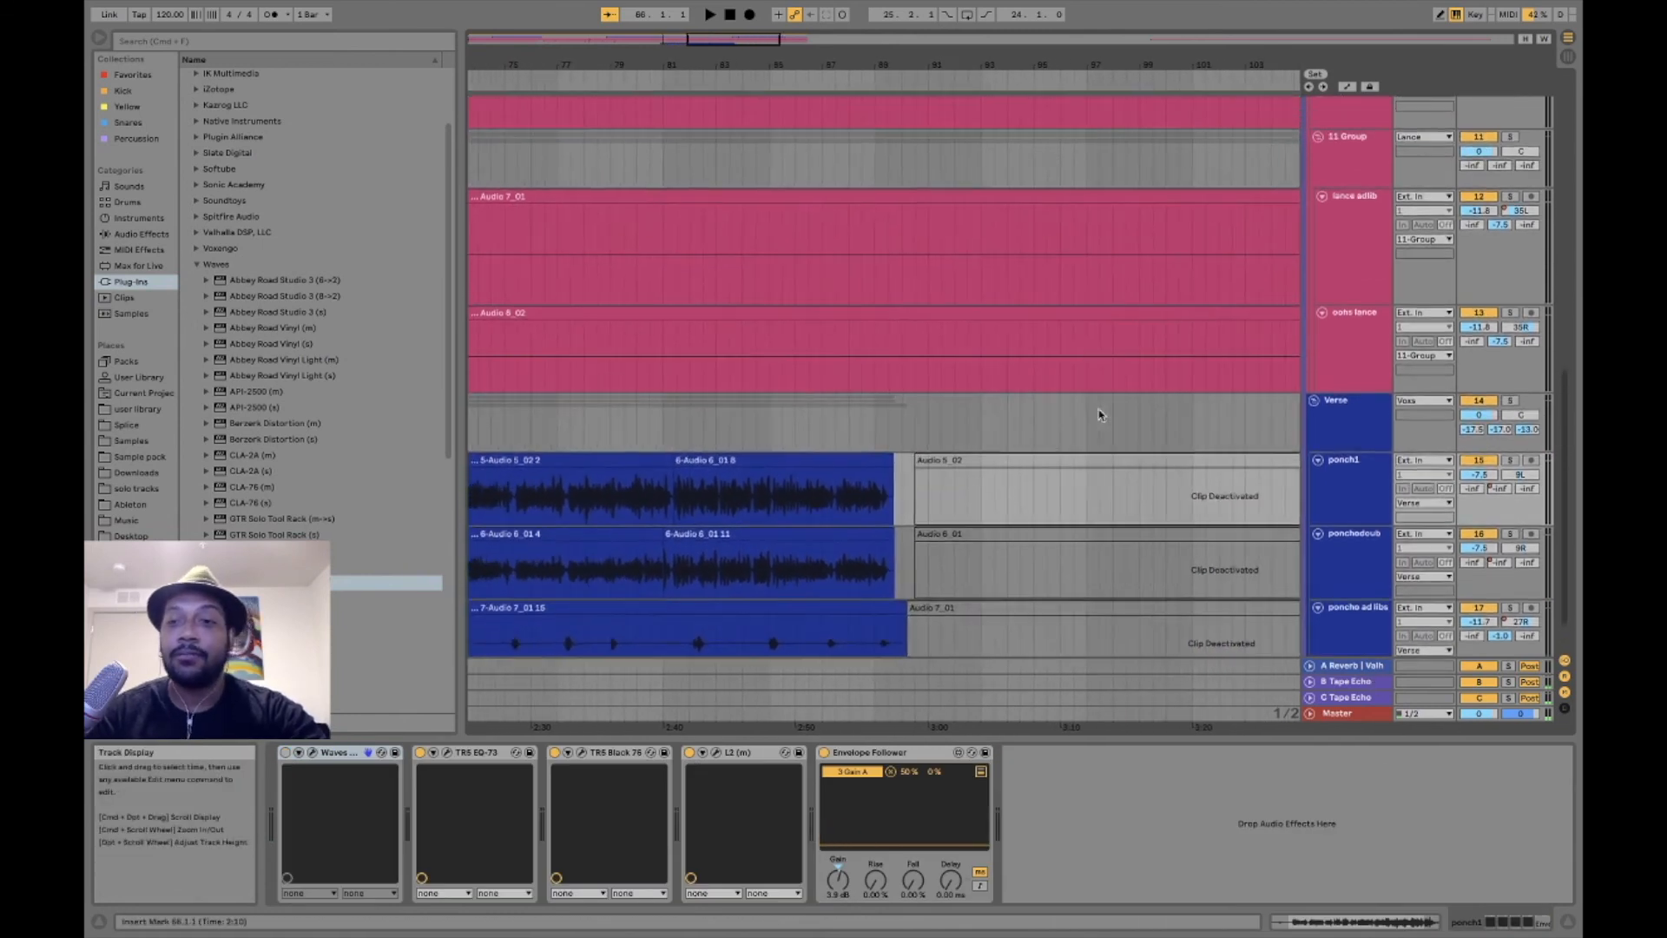
{"action": "mouse_move", "coordinate": [1017, 62]}
{"action": "left_mouse_down"}
{"action": "mouse_move", "coordinate": [1018, 13]}
{"action": "mouse_move", "coordinate": [1017, 32]}
{"action": "left_mouse_up"}
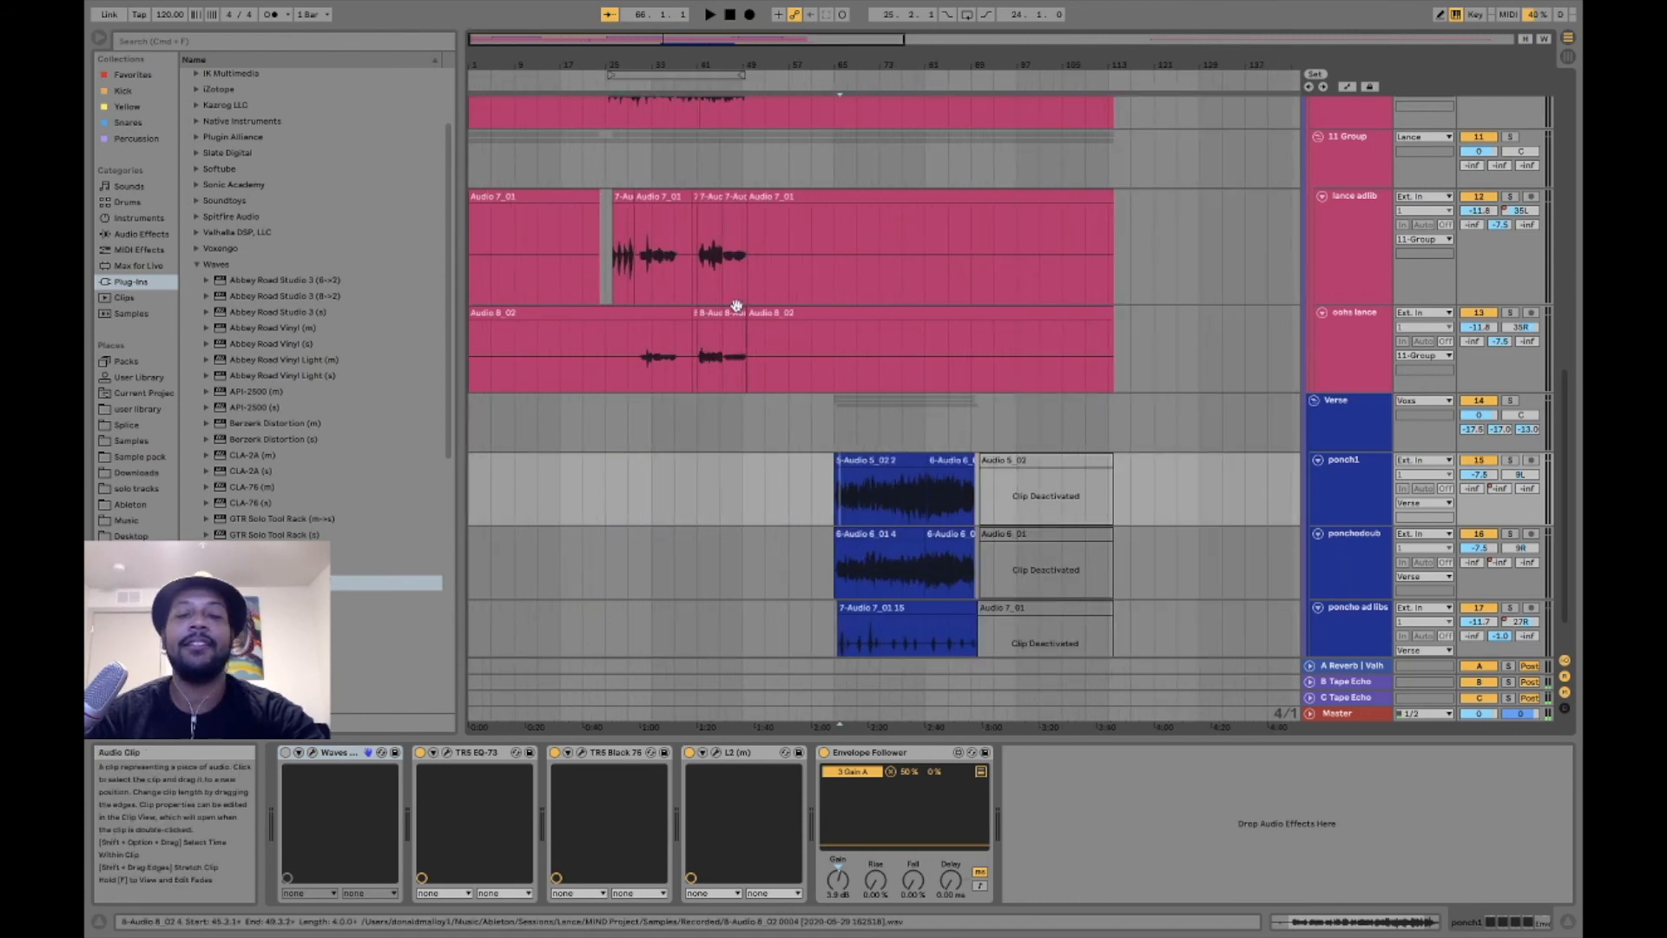
{"action": "scroll", "coordinate": [736, 306], "scroll_direction": "up", "scroll_amount": 8}
{"action": "scroll", "coordinate": [736, 305], "scroll_direction": "up", "scroll_amount": 2}
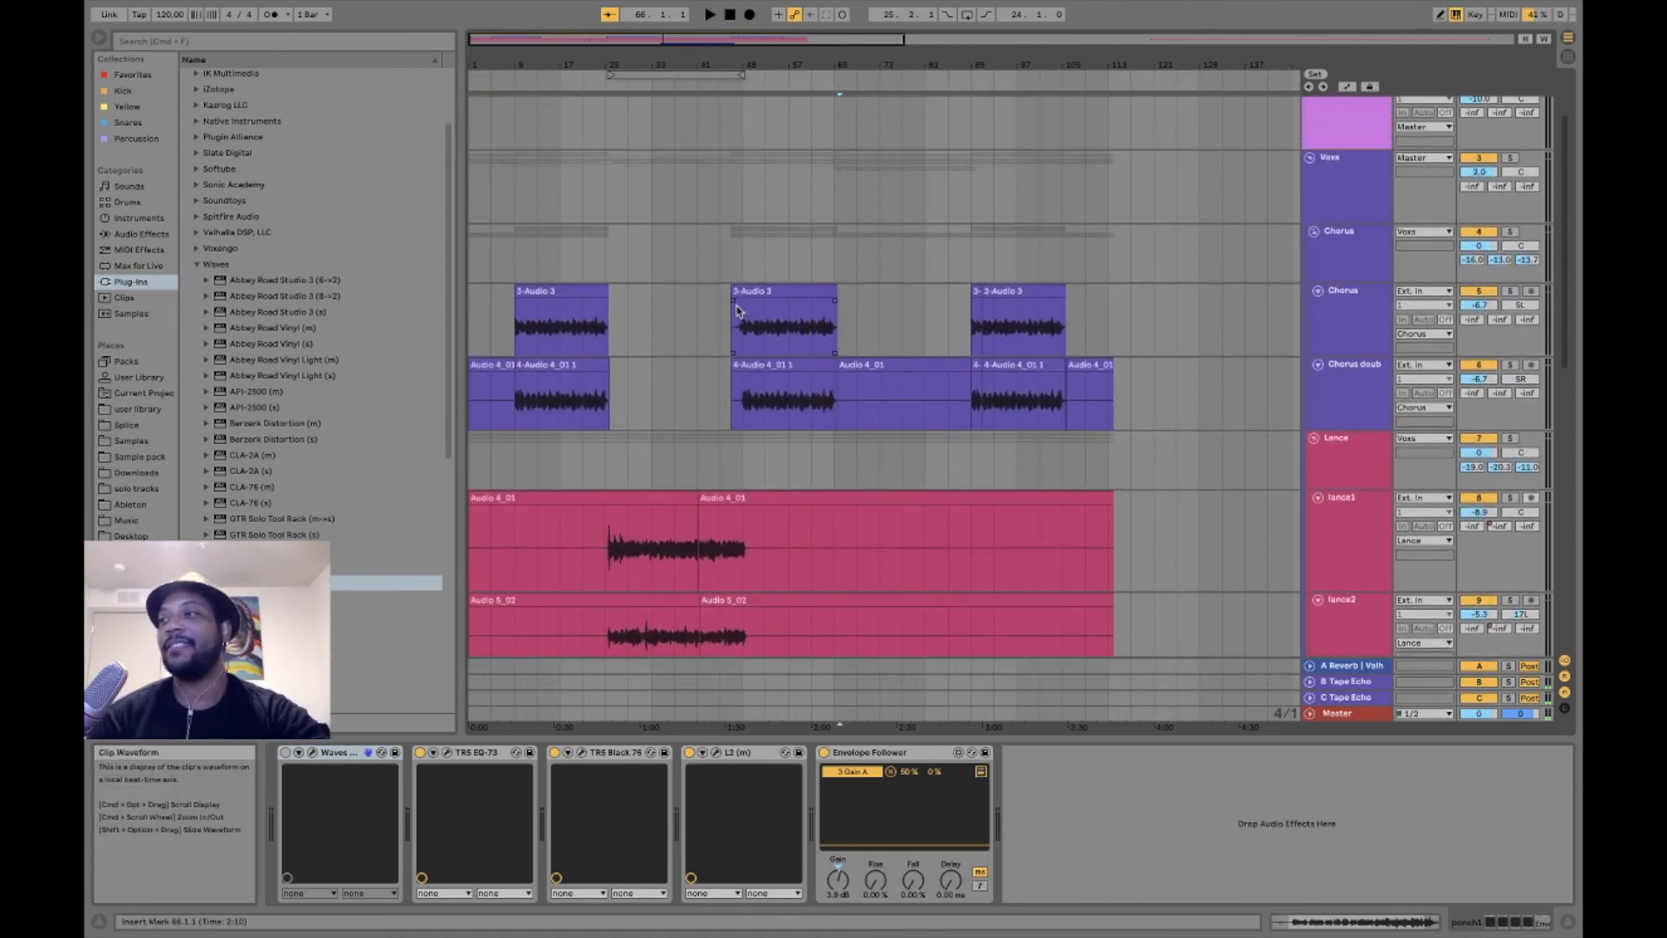